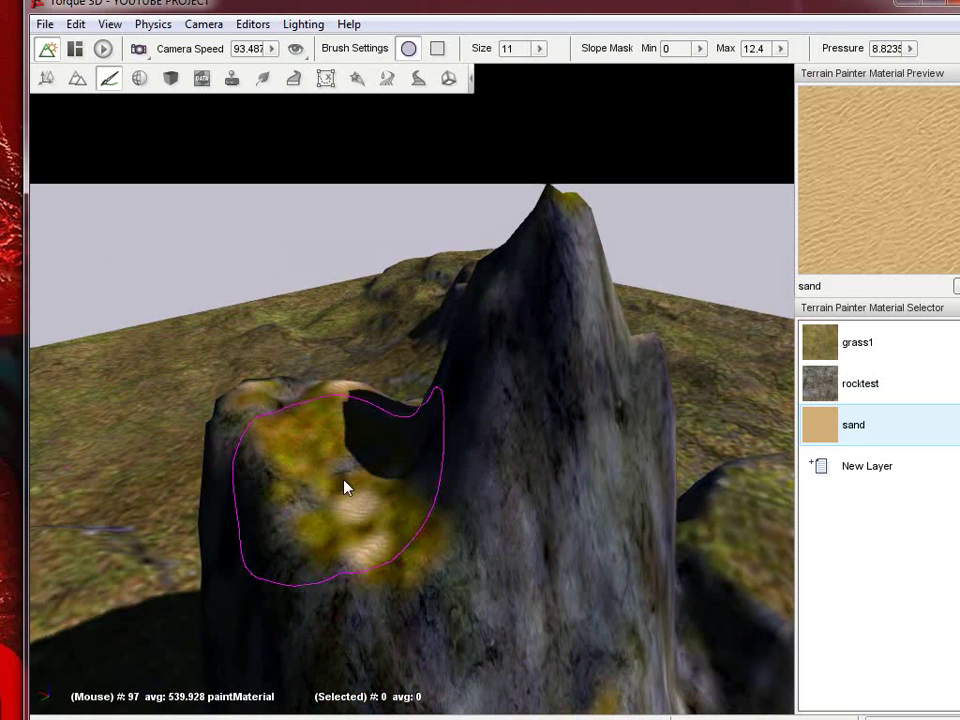
- Open the sand terrain material's properties and browse the available detail map textures without changing the current one
double_click(872, 426)
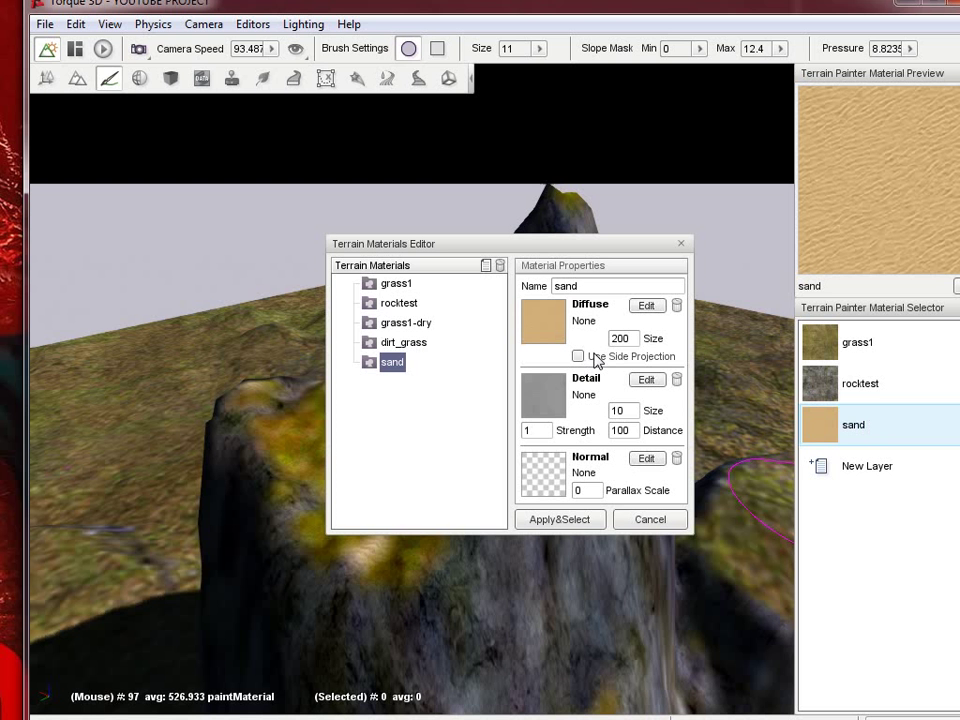
left_click(540, 396)
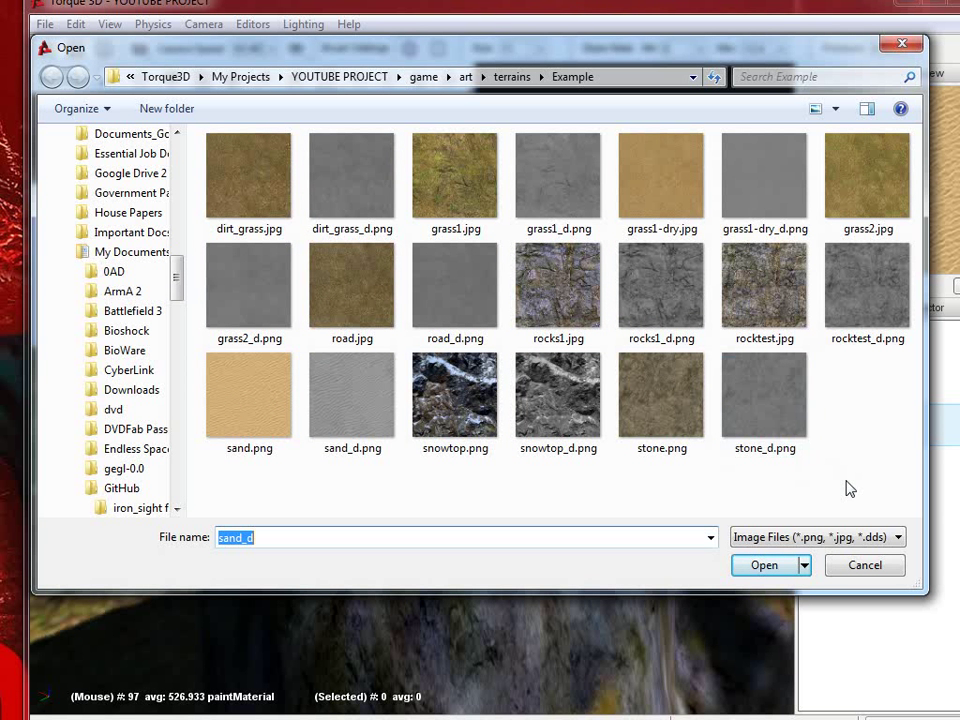
left_click(862, 566)
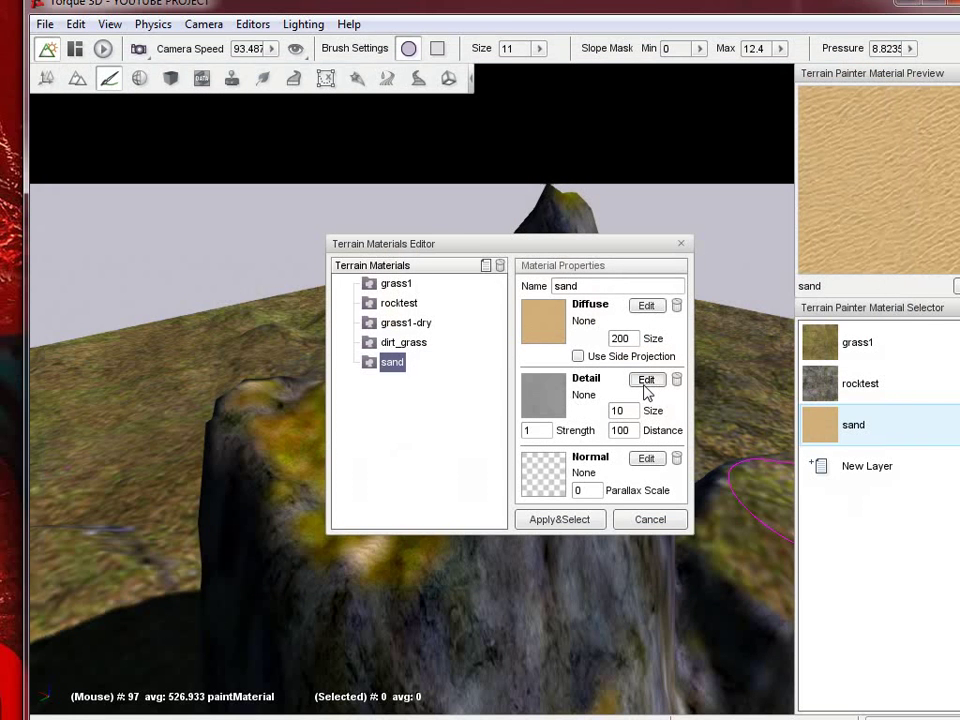
left_click(645, 380)
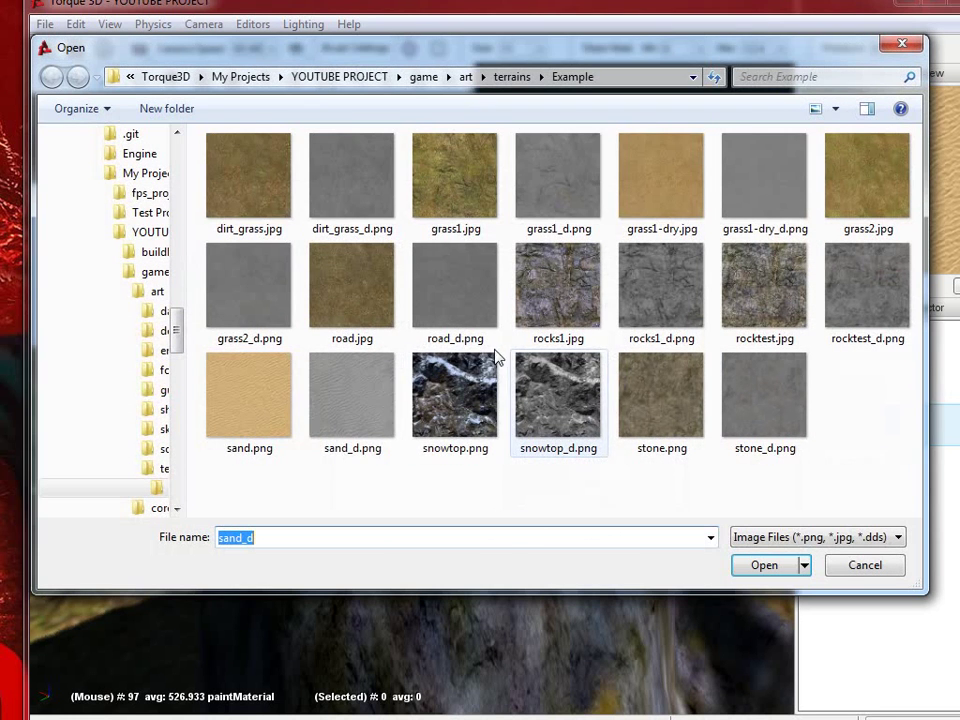
left_click(865, 566)
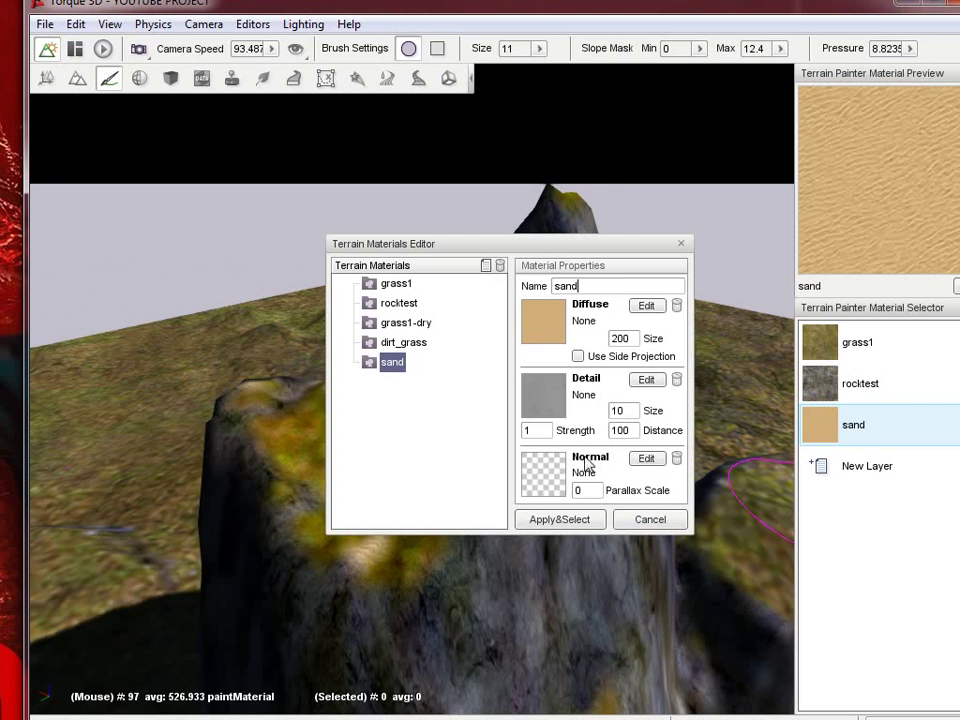
- Assign grass1.jpg as the normal map of the sand material and apply the change
left_click(656, 458)
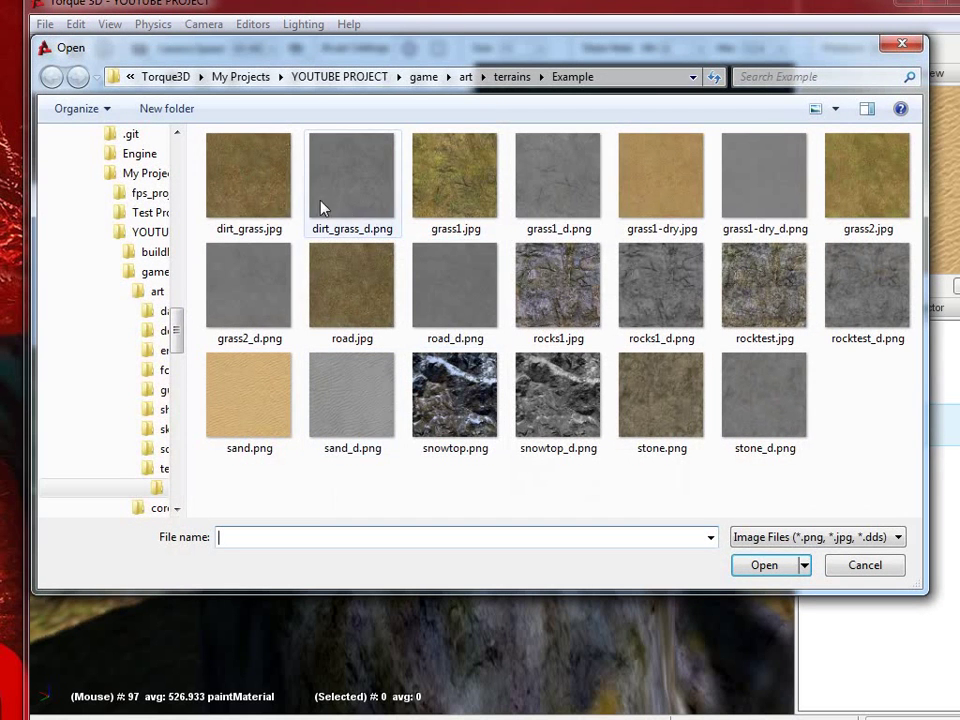
double_click(461, 181)
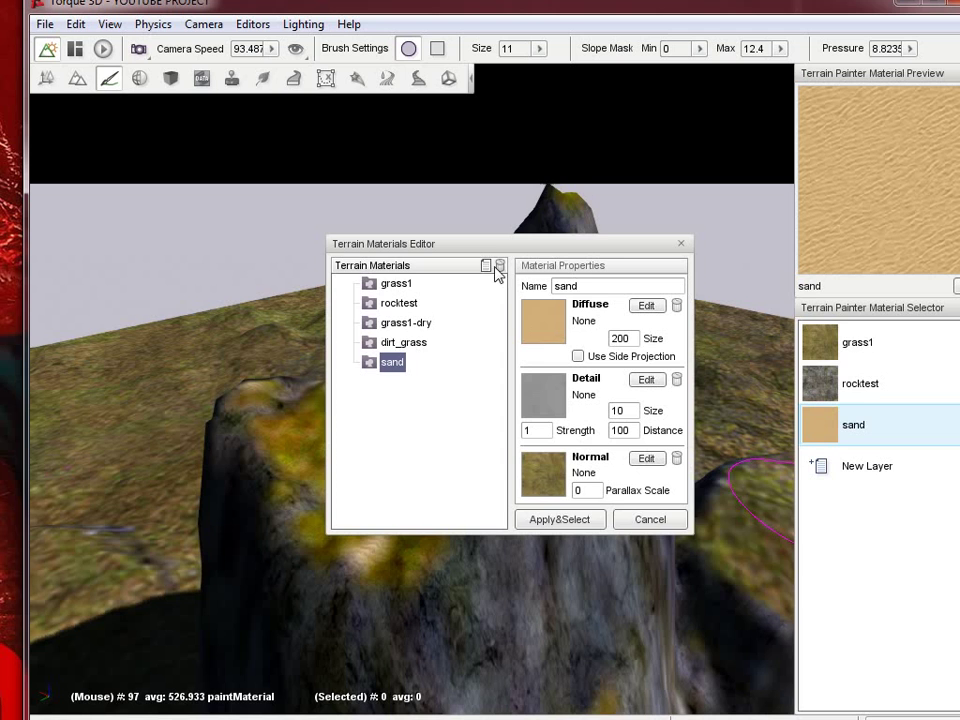
left_click(556, 519)
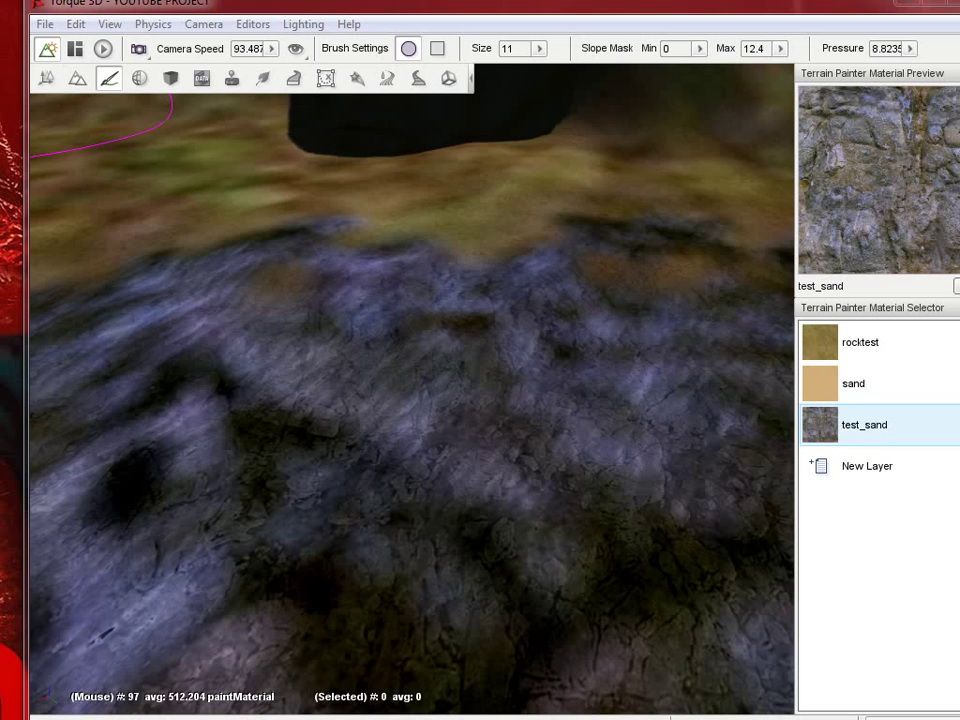
- Review the test_sand material's diffuse, detail and normal settings, leaving them as they are
mouse_move(511, 433)
right_mouse_down()
mouse_move(510, 371)
mouse_move(511, 433)
right_mouse_up()
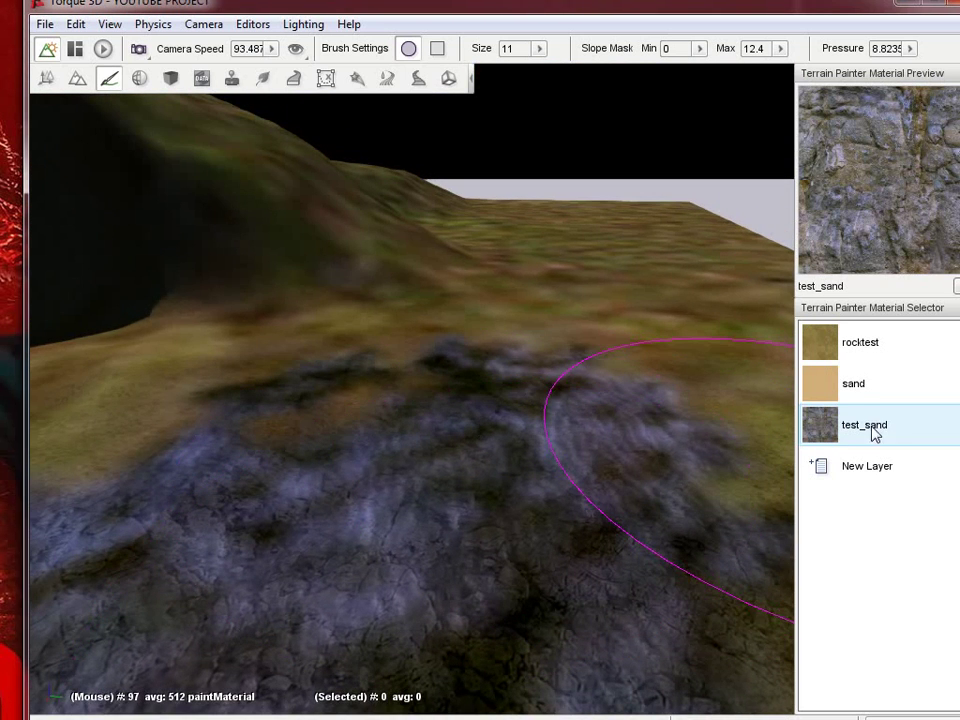
double_click(882, 436)
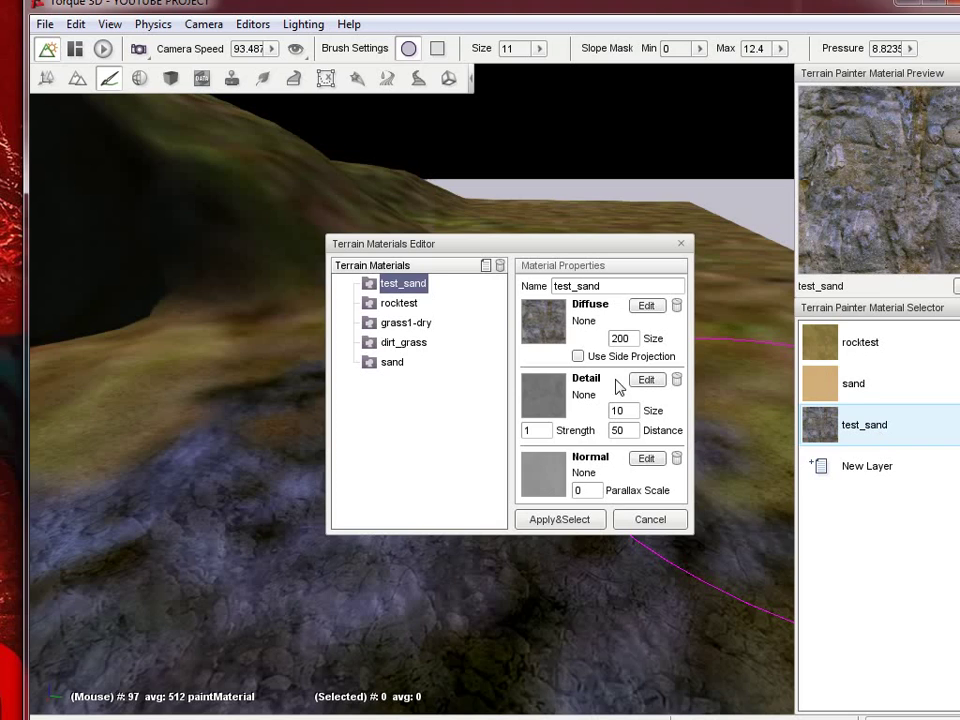
left_click(651, 523)
- Paint the rocktest material over the bluish rock patch on the grassy ground
right_click_drag(609, 533, 510, 373)
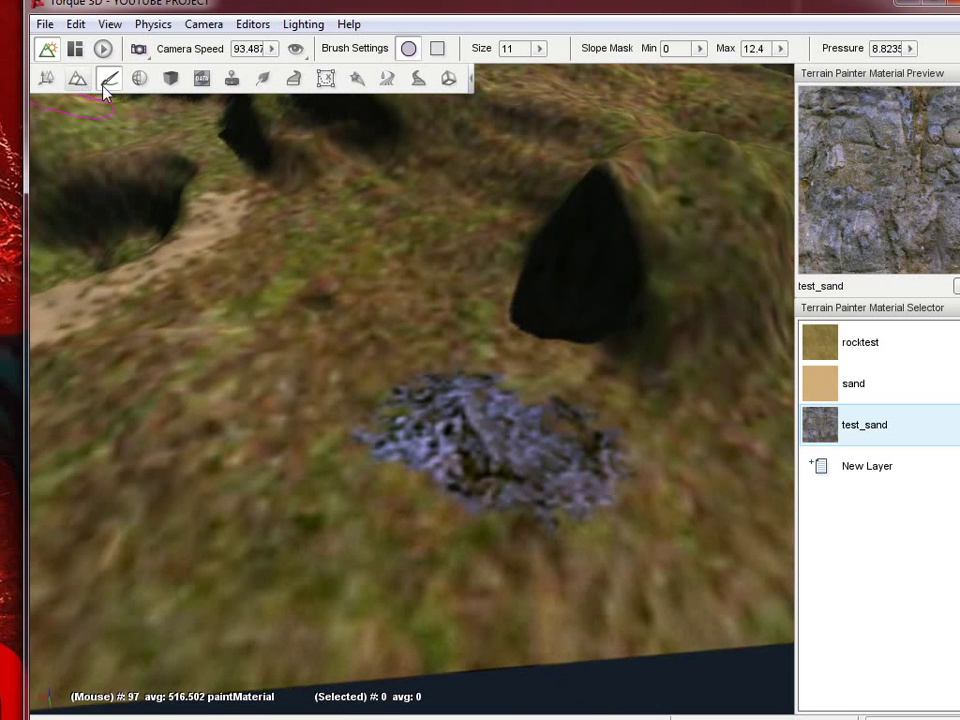
left_click(879, 354)
left_click_drag(378, 398, 652, 494)
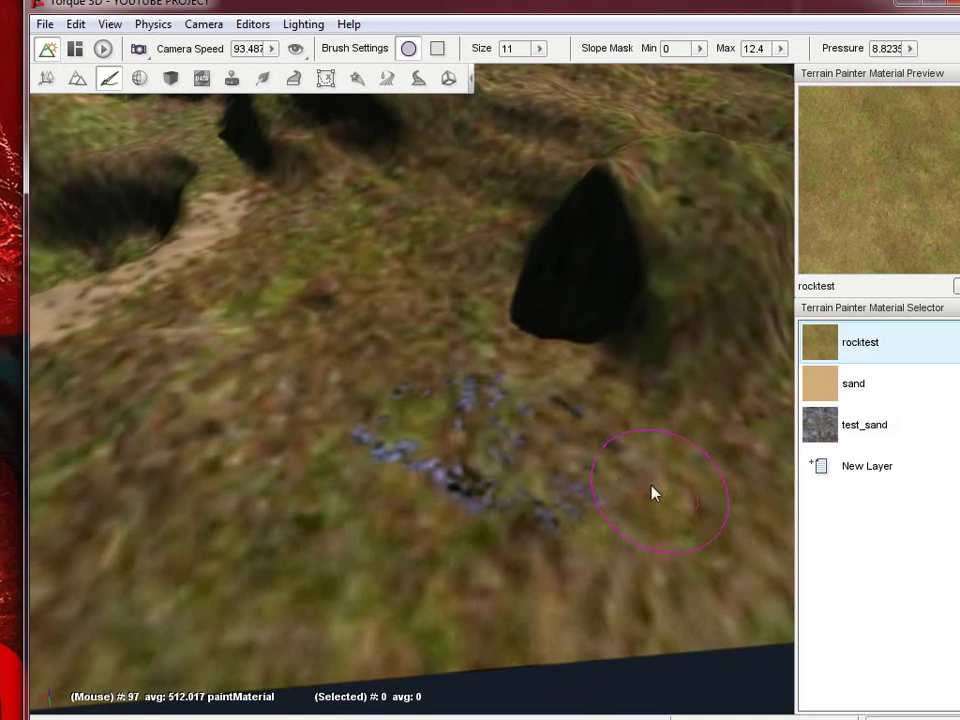
left_click_drag(533, 444, 570, 507)
- Rename the test_sand material to rock_cliff, remove its normal map, and apply the changes
right_click_drag(590, 497, 510, 373)
key("w")
key("a")
key("d")
key("a")
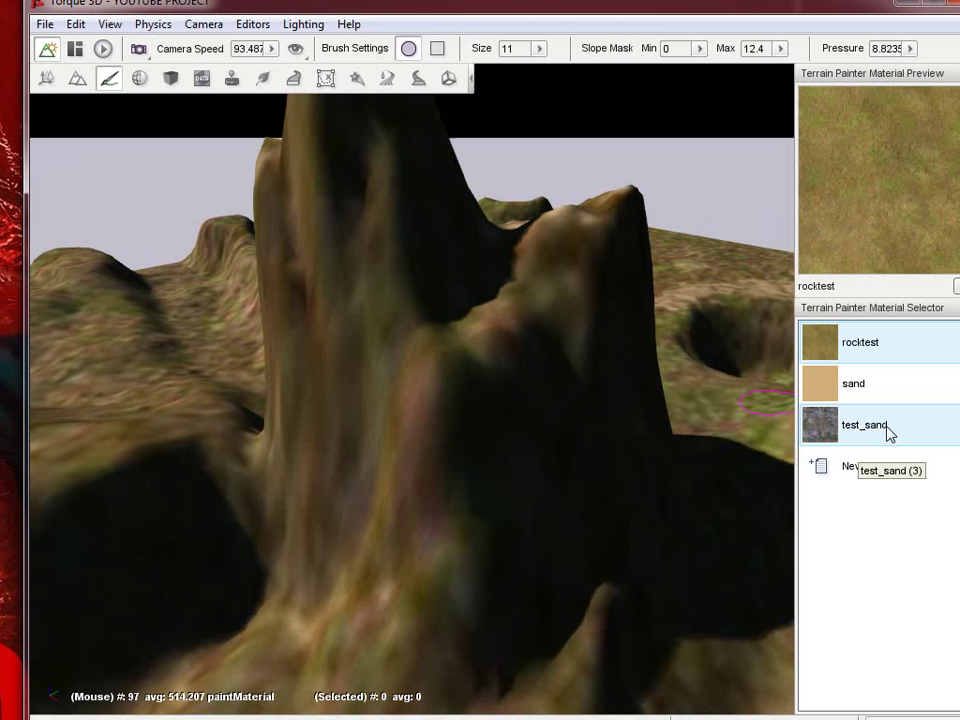
left_click(888, 433)
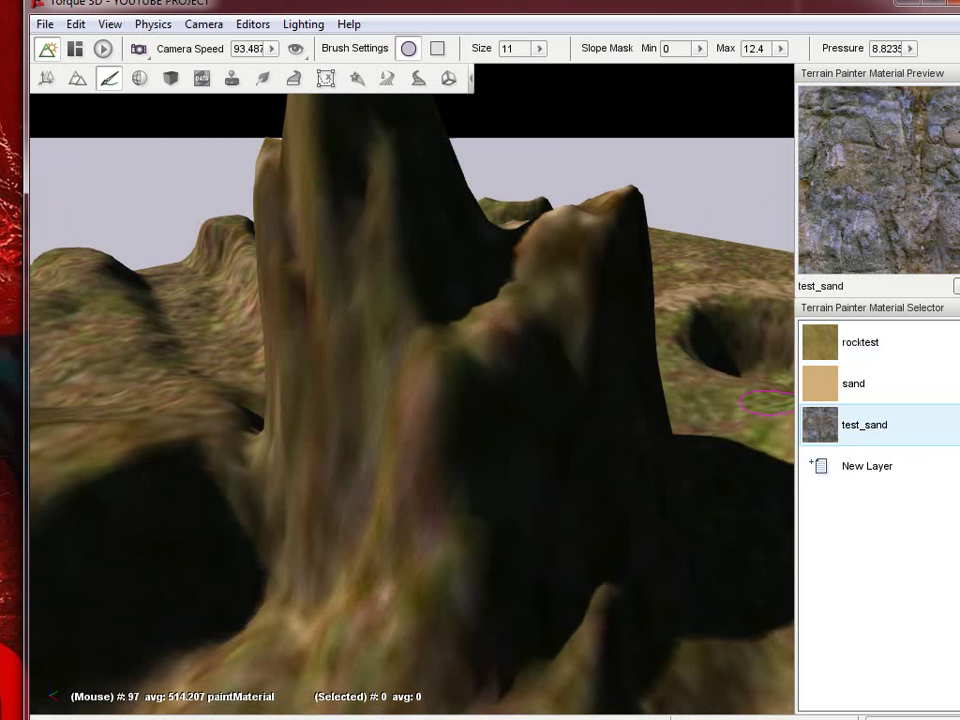
double_click(866, 436)
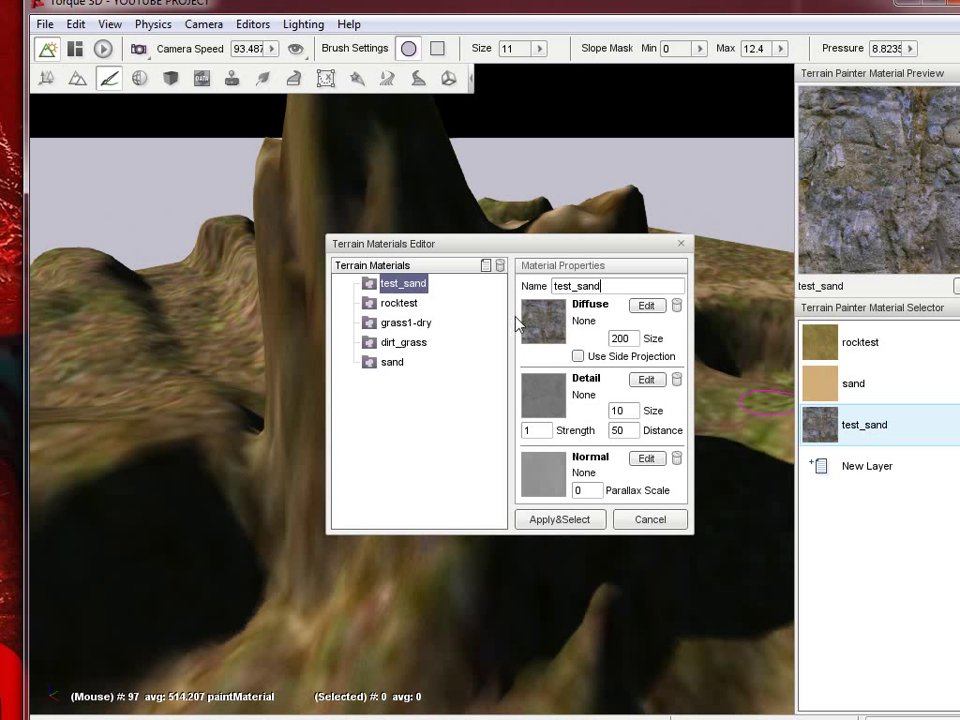
left_click_drag(619, 285, 457, 292)
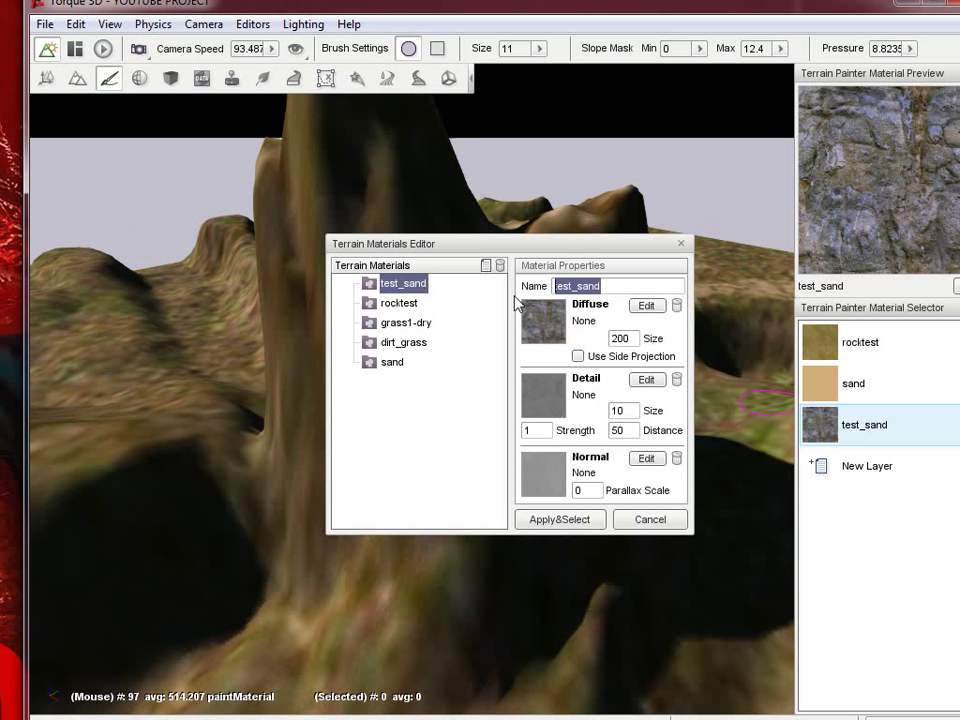
type("rock_")
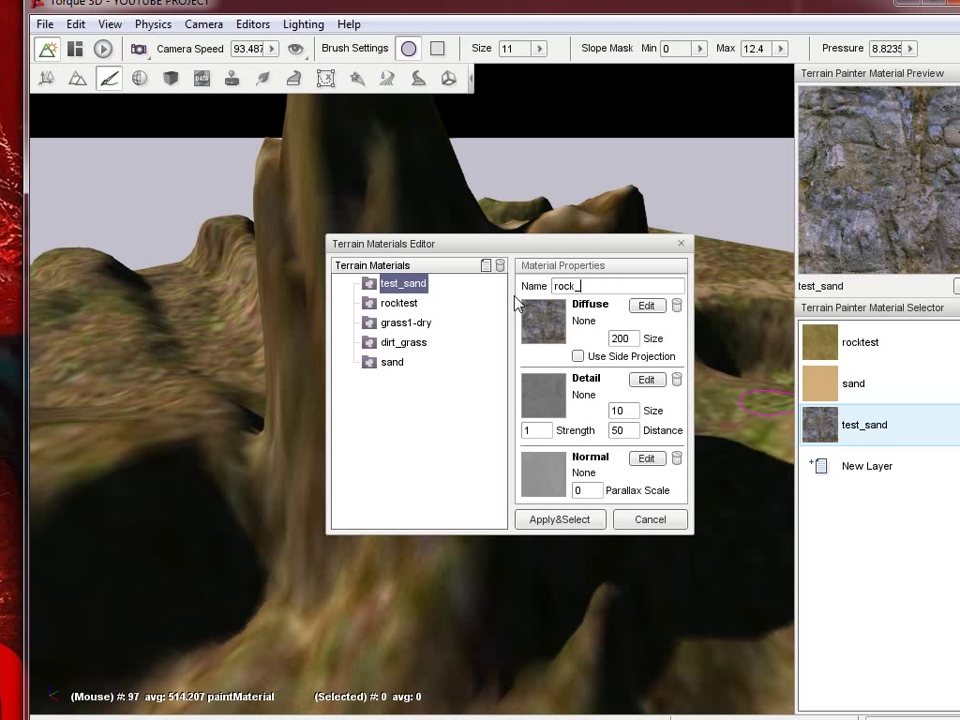
type("cliff")
left_click(676, 458)
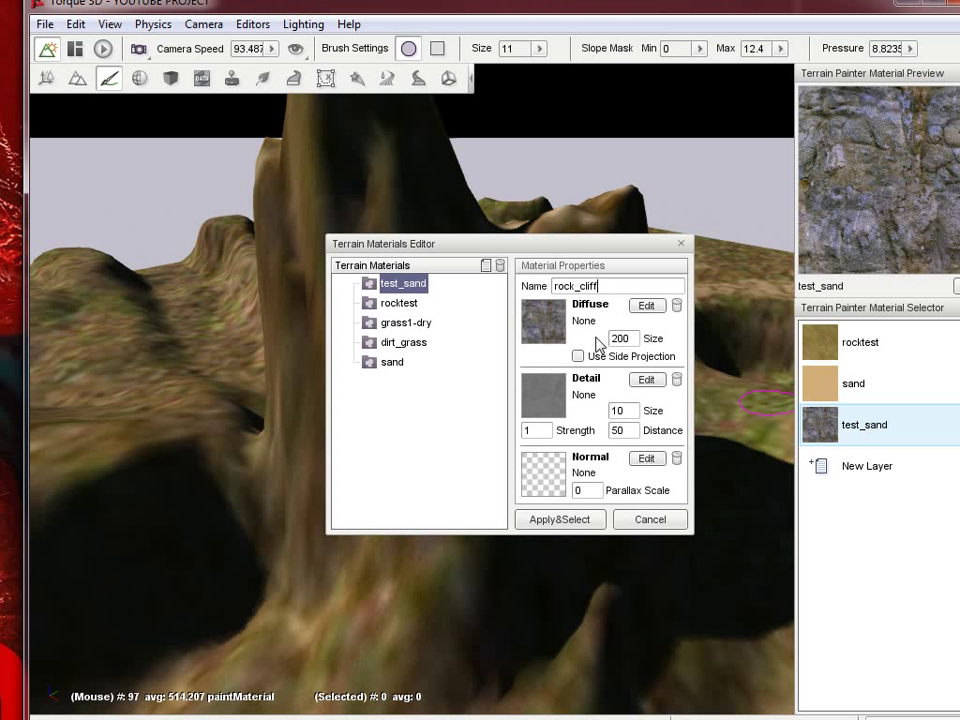
left_click(546, 520)
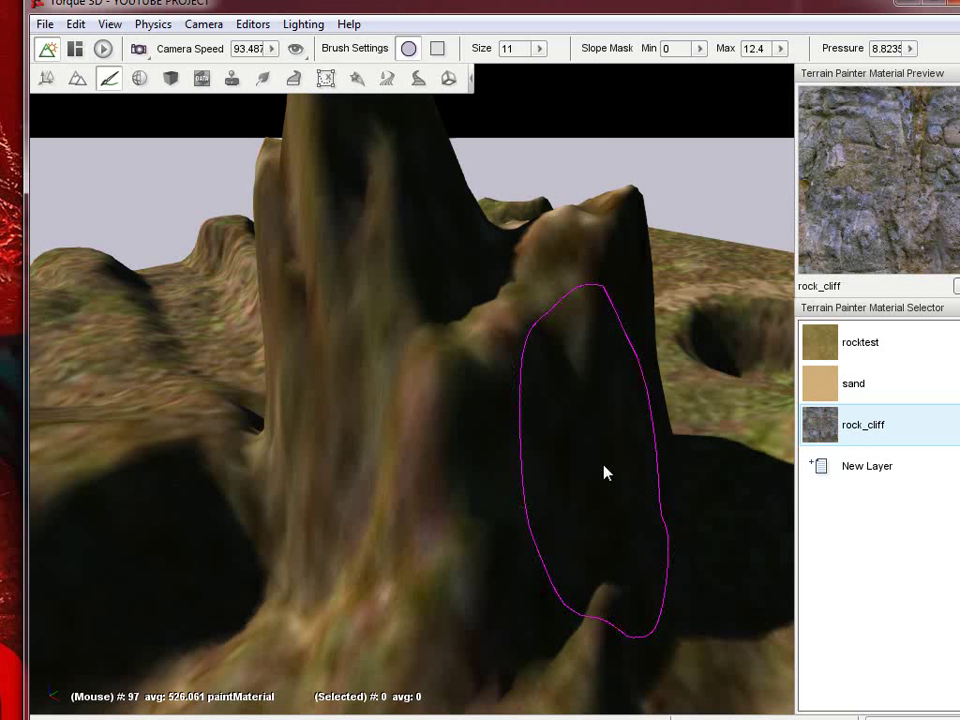
- Set the brush's slope mask to a minimum of 30 and a maximum of 90
left_click(699, 50)
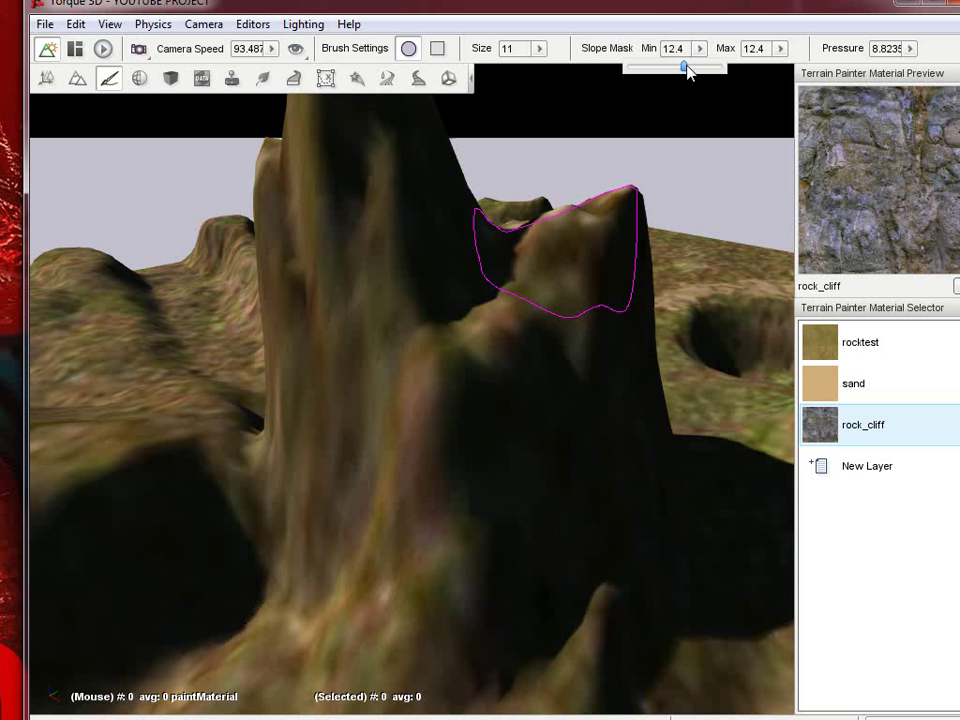
left_click(653, 44)
left_click(699, 49)
left_click(703, 84)
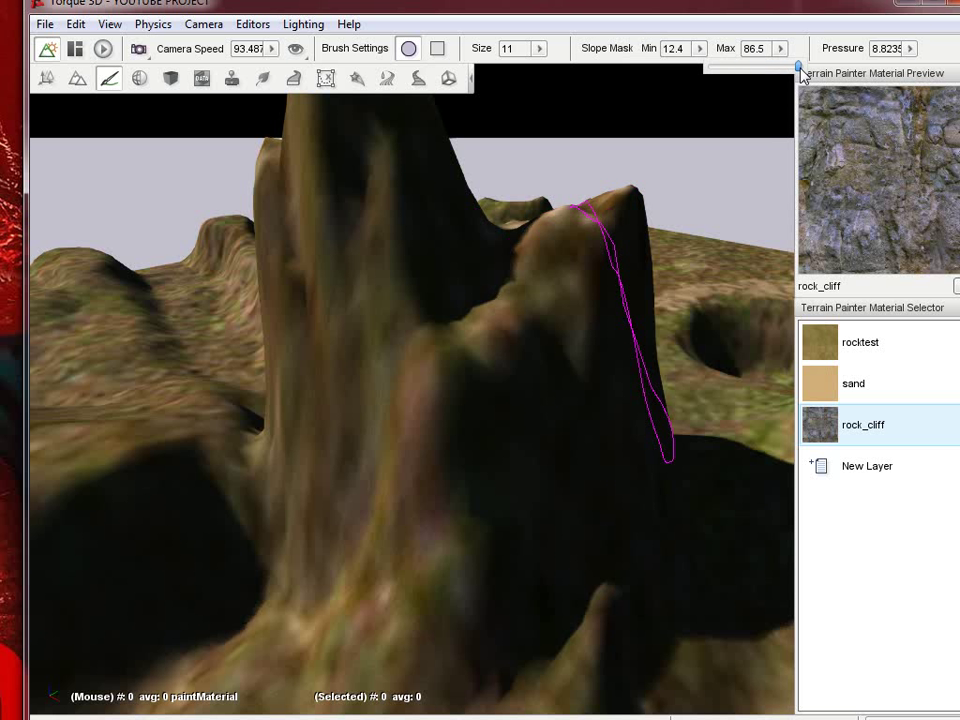
left_click_drag(798, 70, 814, 75)
left_click(697, 52)
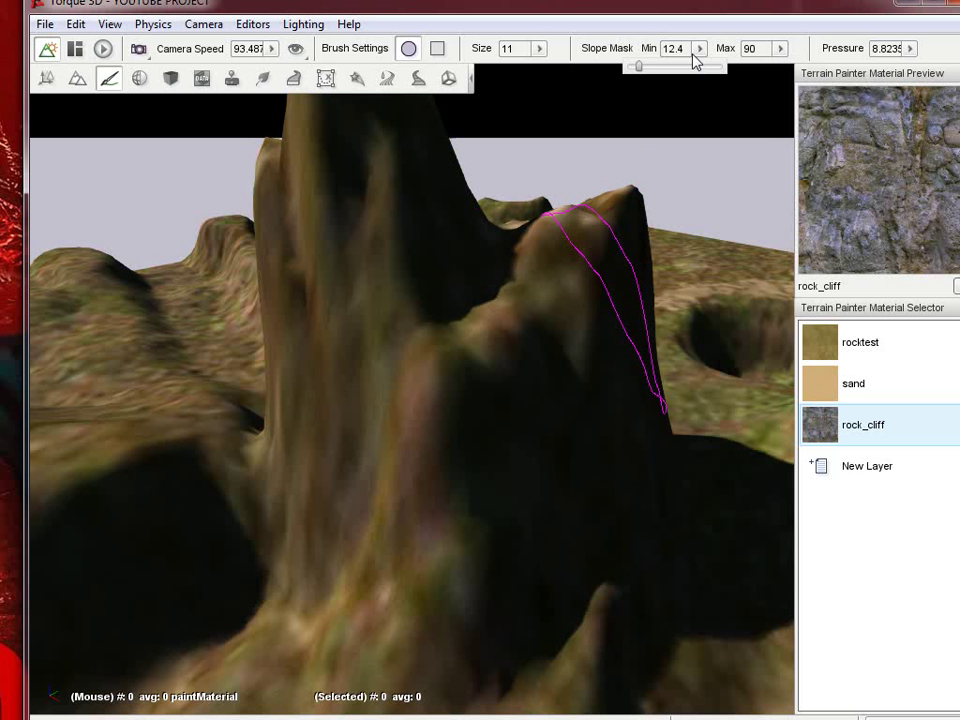
left_click(661, 70)
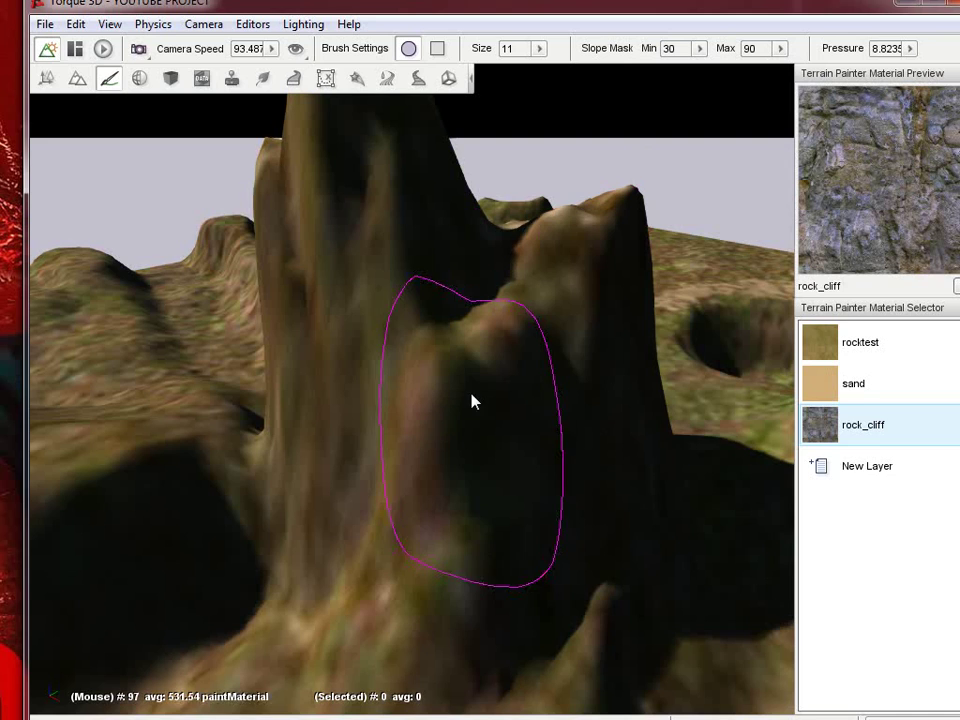
- Paint the rock_cliff material across the steep faces of the tall rock formation
left_click_drag(450, 486, 286, 445)
key("w")
right_click_drag(286, 438, 511, 366)
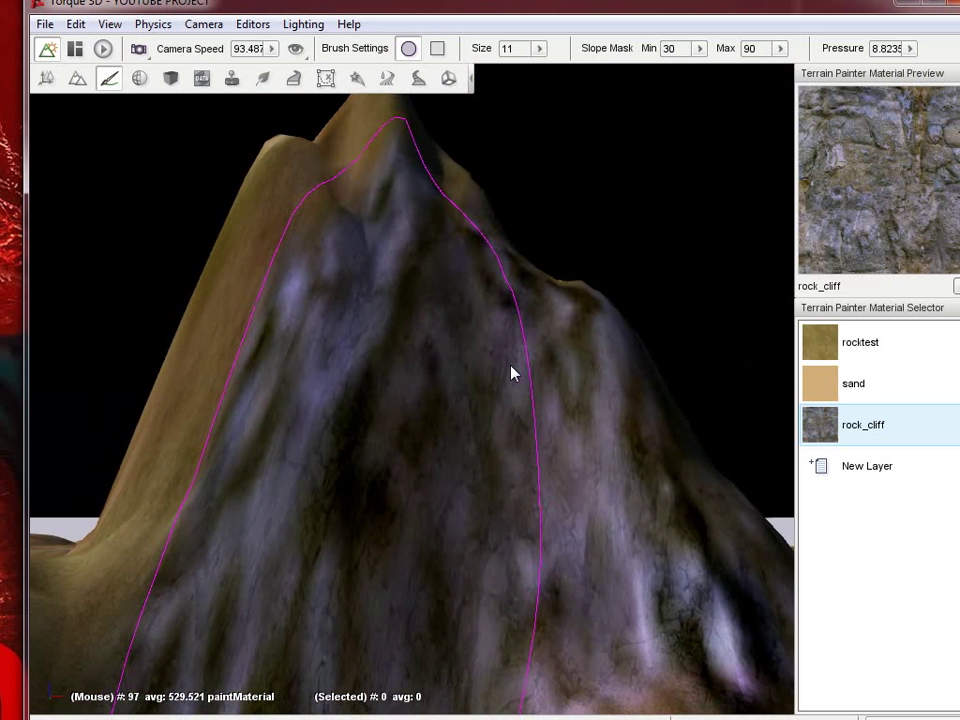
- Enable side projection for the rock_cliff material, apply it, and inspect the painted cliff up close
double_click(873, 432)
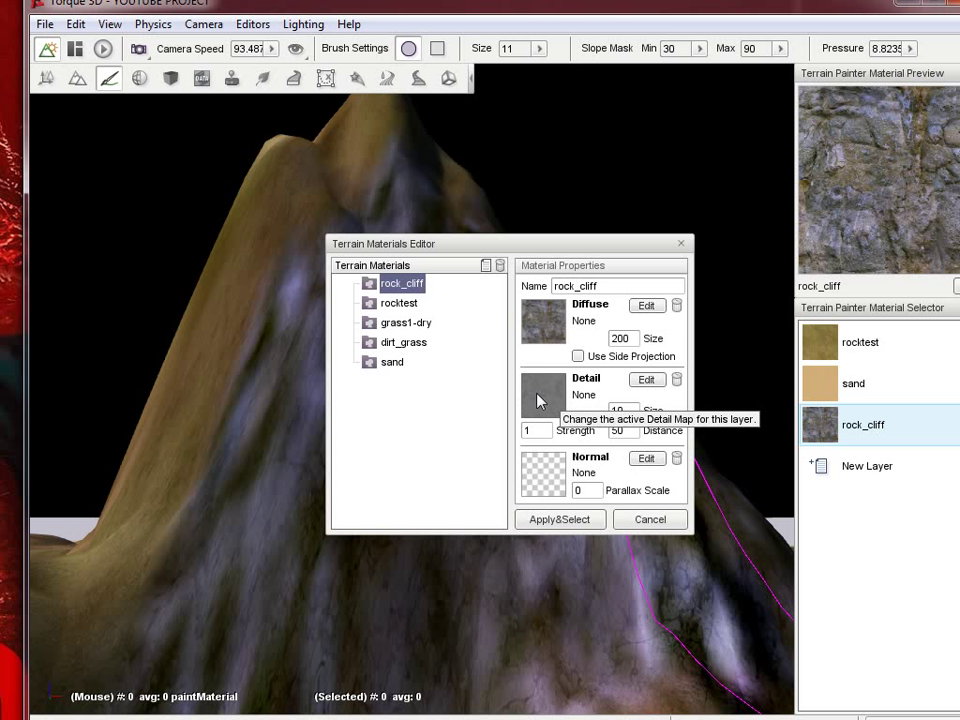
left_click(578, 530)
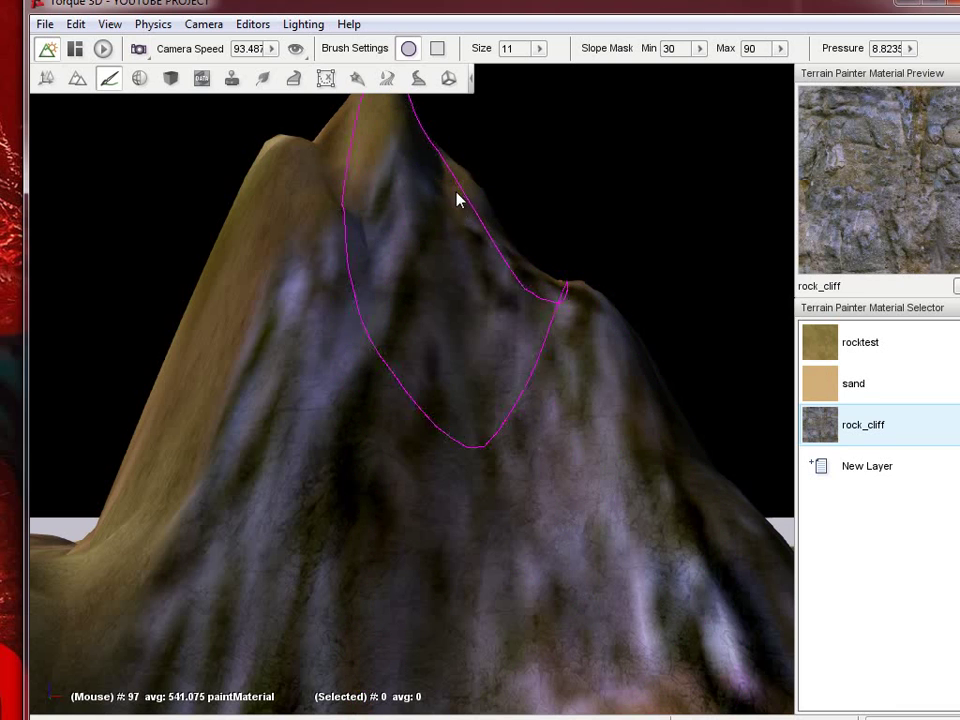
right_click_drag(461, 467, 511, 366)
key("w")
key("w")
key("s")
key("s")
key("w")
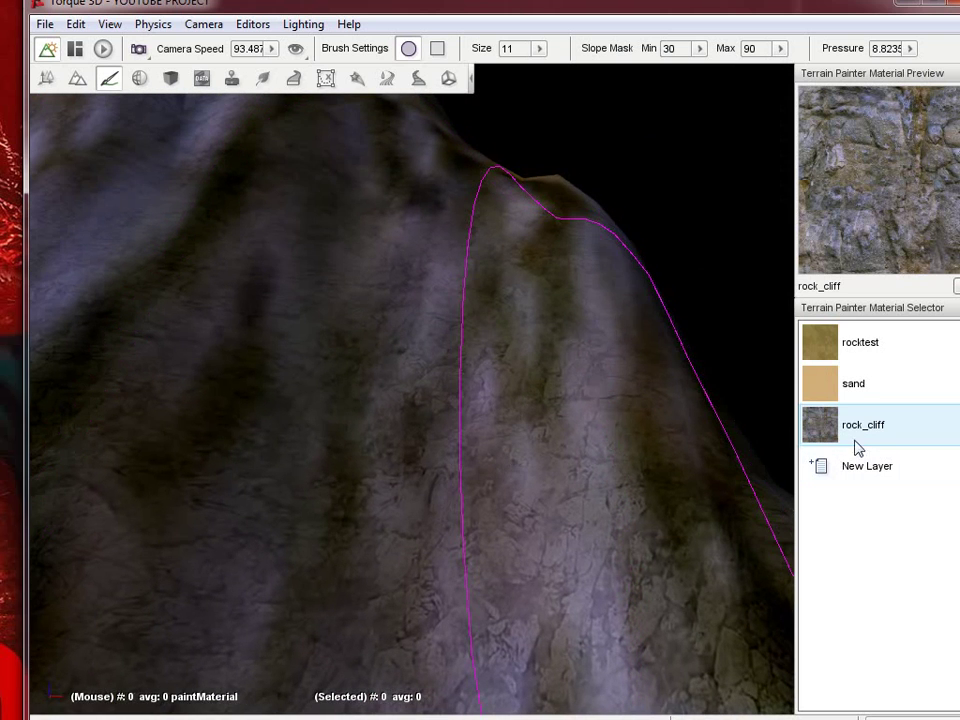
- Replace the rock_cliff detail map with road_d.png, apply it, and inspect the cliff near and far
double_click(831, 440)
left_click(647, 381)
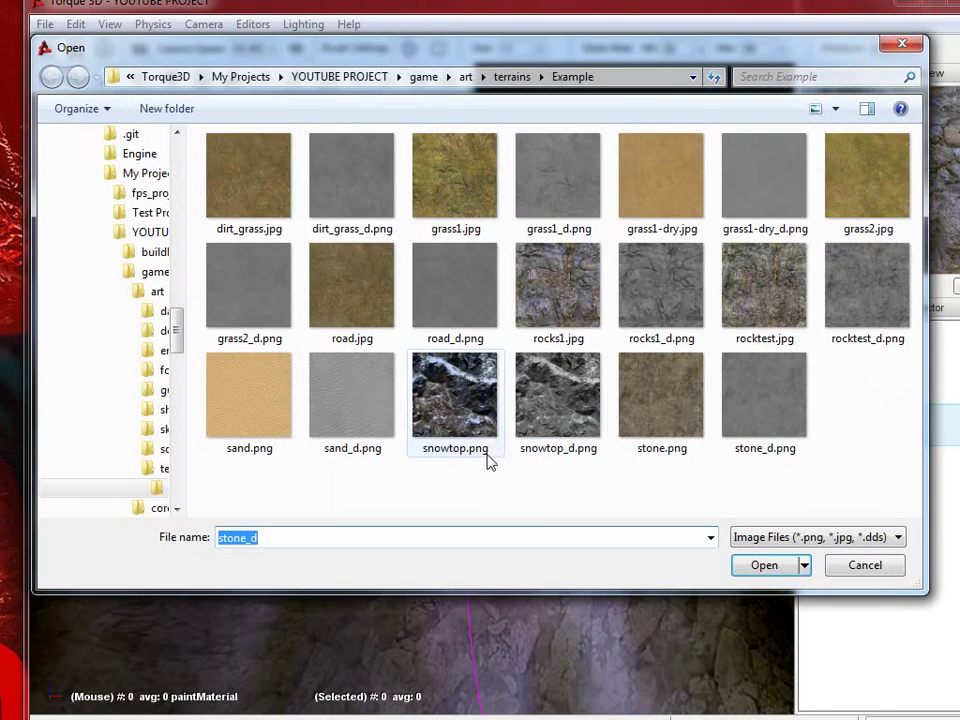
double_click(463, 315)
left_click(572, 519)
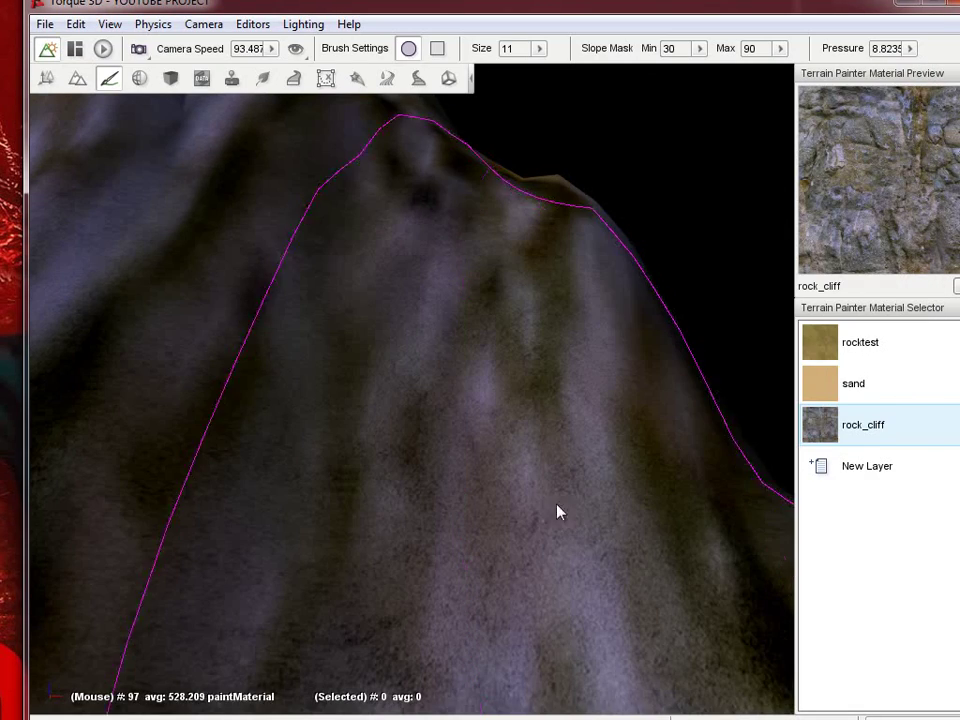
key("w")
right_click_drag(510, 366, 511, 366)
key("s")
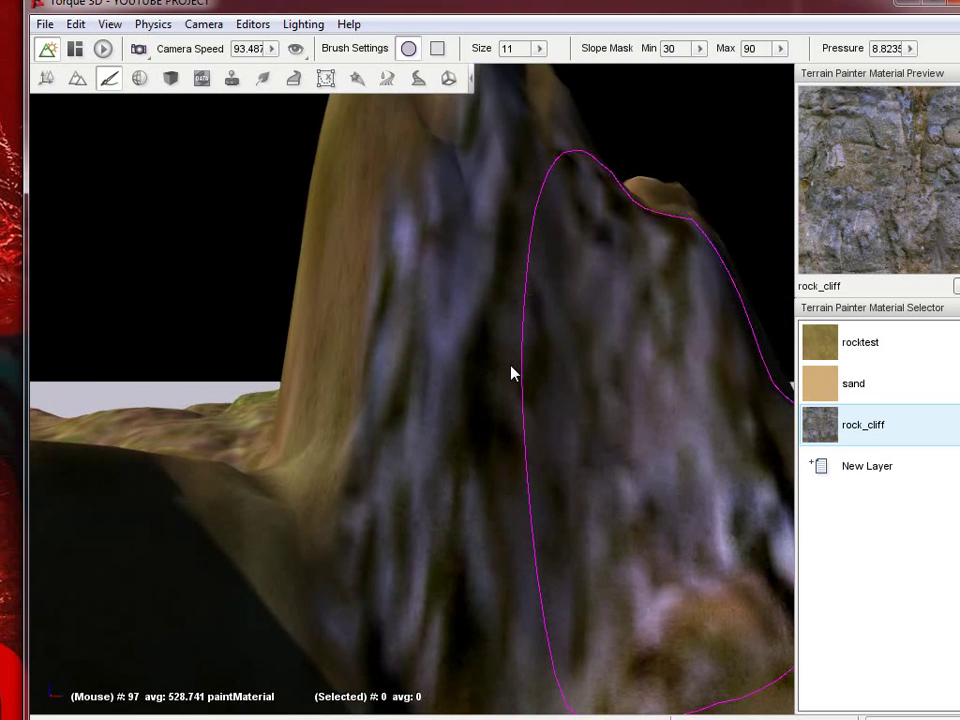
key("s")
key("w")
key("d")
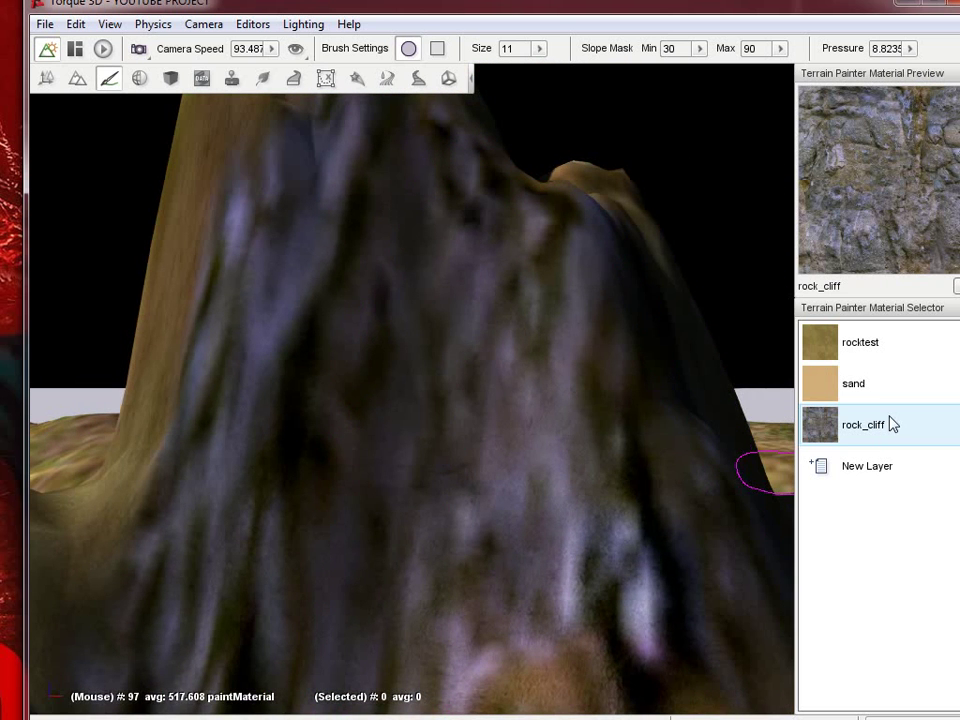
- Change the rock_cliff material's diffuse texture to rocktest.jpg
double_click(893, 424)
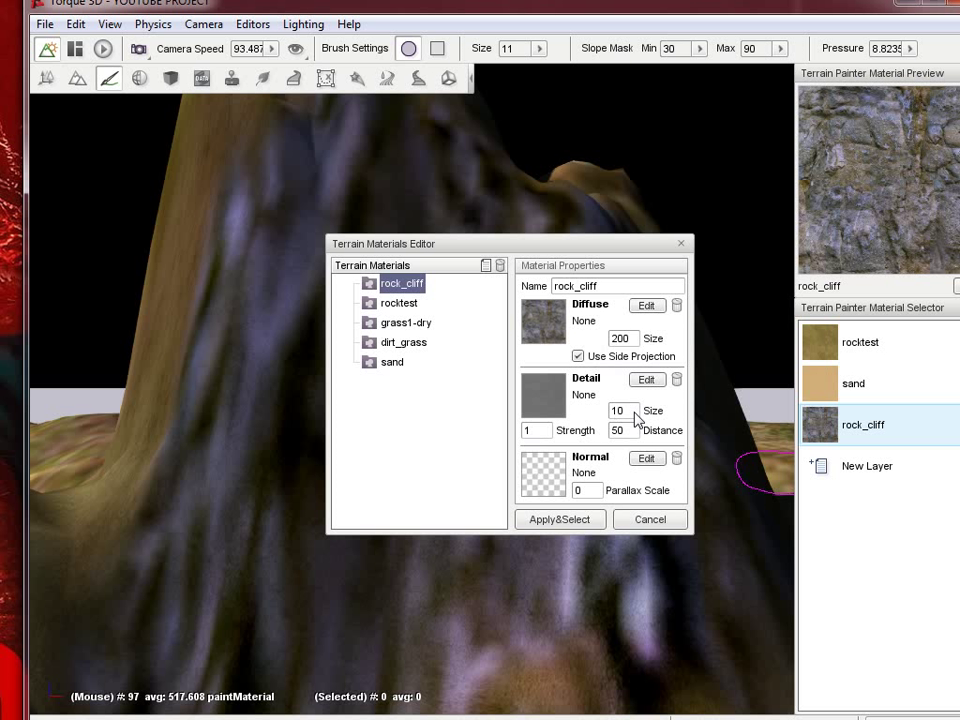
left_click(623, 410)
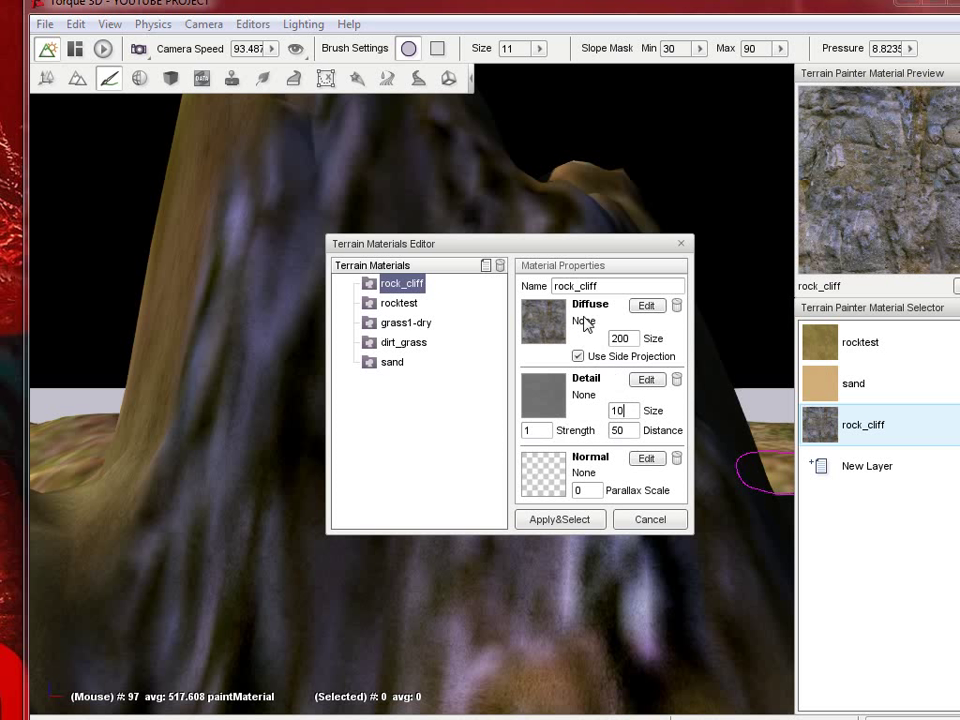
left_click(642, 308)
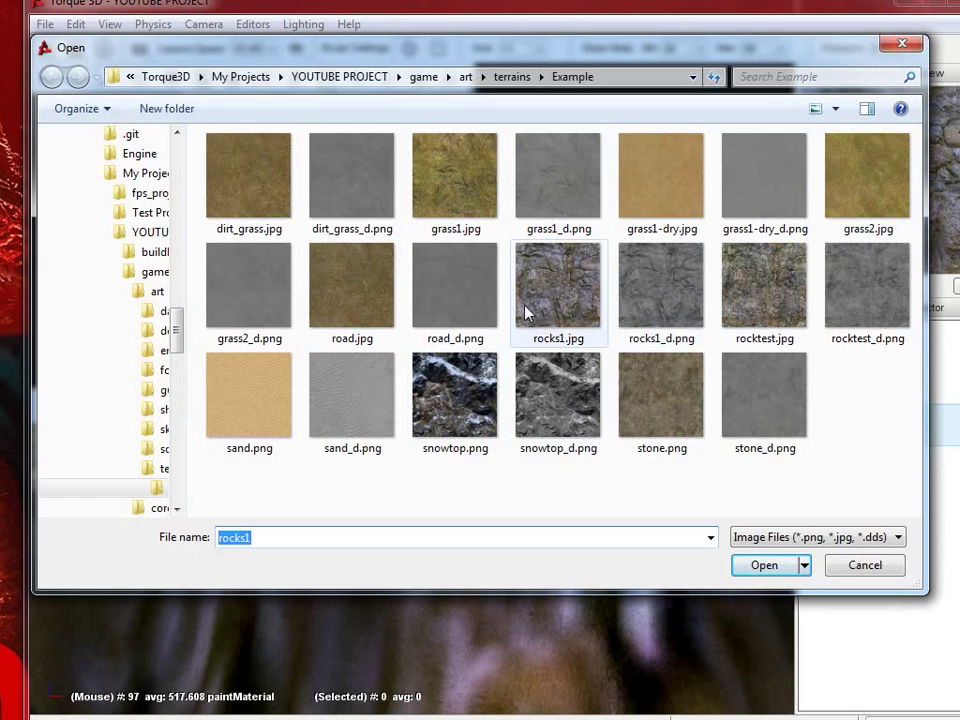
double_click(784, 306)
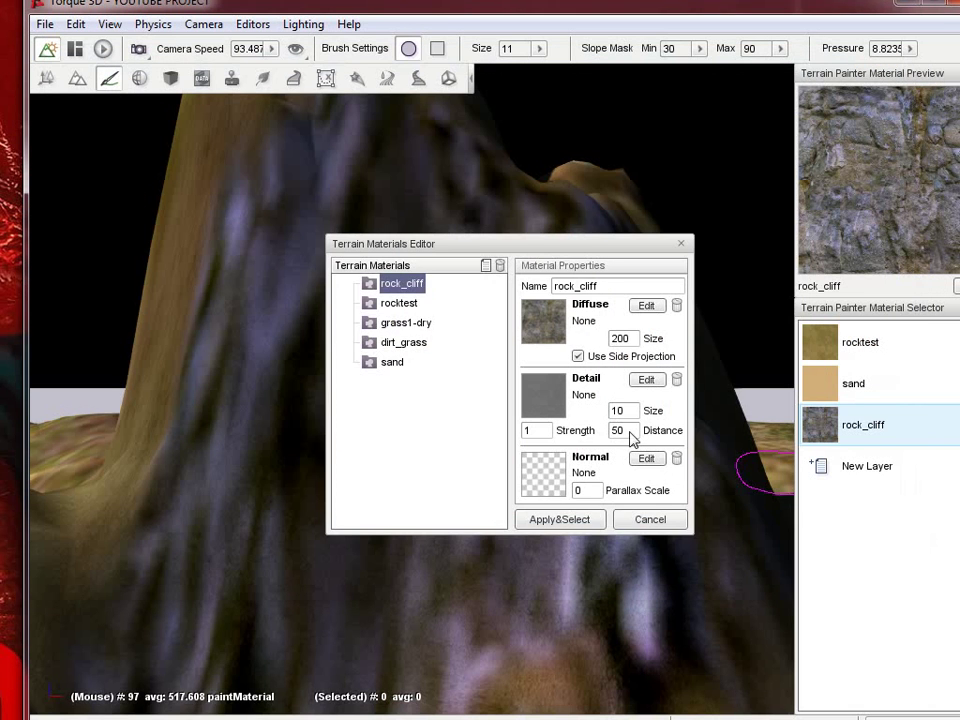
- Replace the rock_cliff material's diffuse texture with rocks1.jpg and apply it
left_click(560, 520)
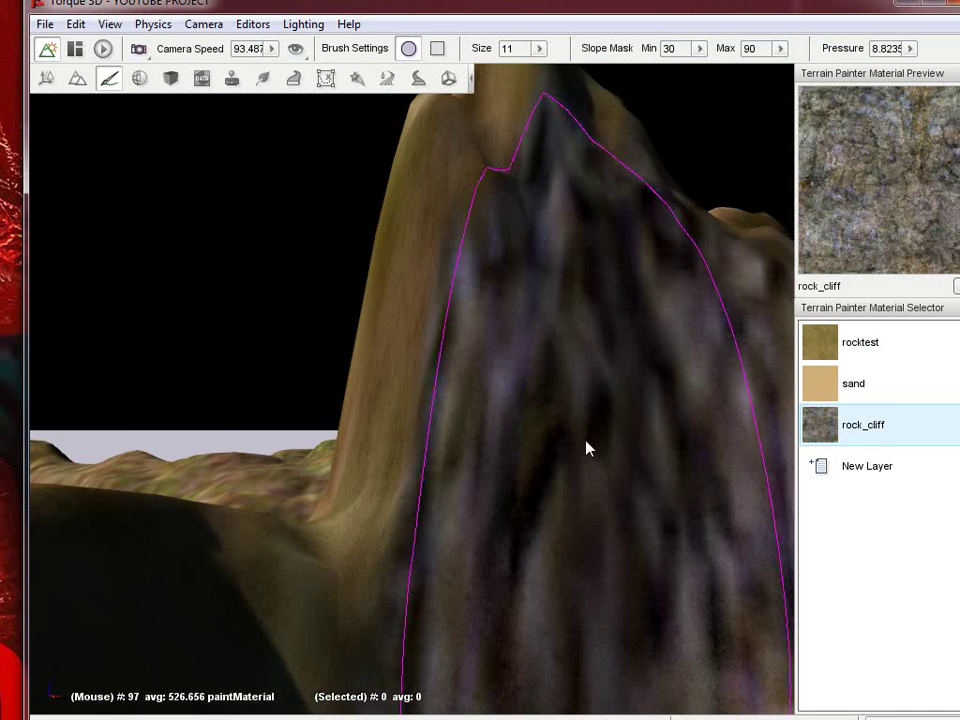
double_click(870, 430)
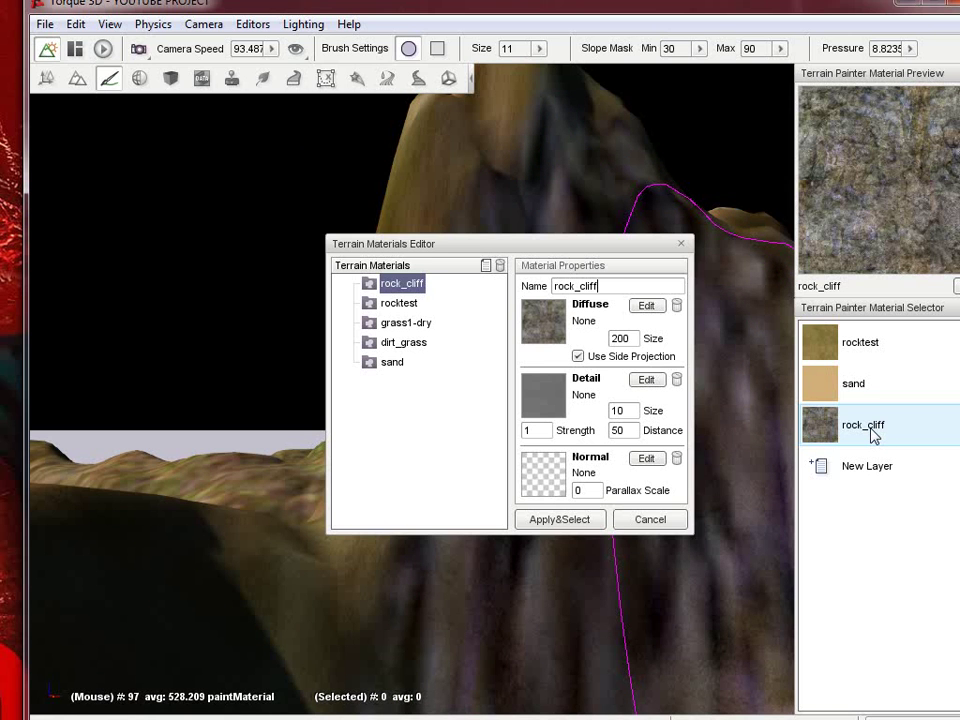
left_click(657, 310)
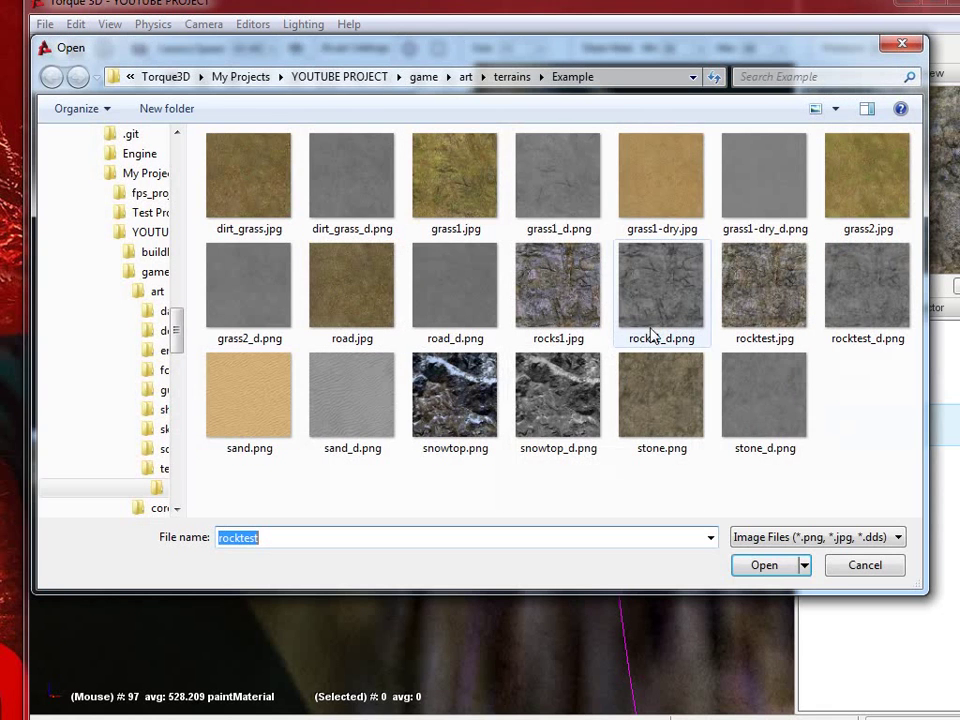
double_click(564, 324)
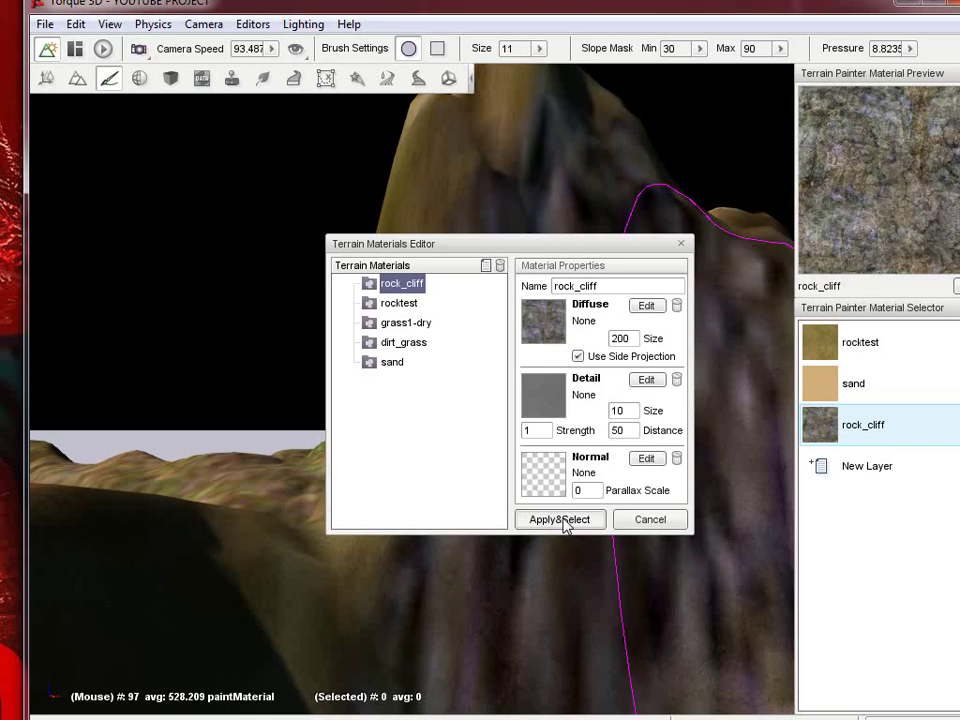
left_click(562, 519)
- Set the brush size to 40 and paint rock_cliff over the steep ridges and slopes around the tall rock formation
right_click_drag(728, 490, 510, 373)
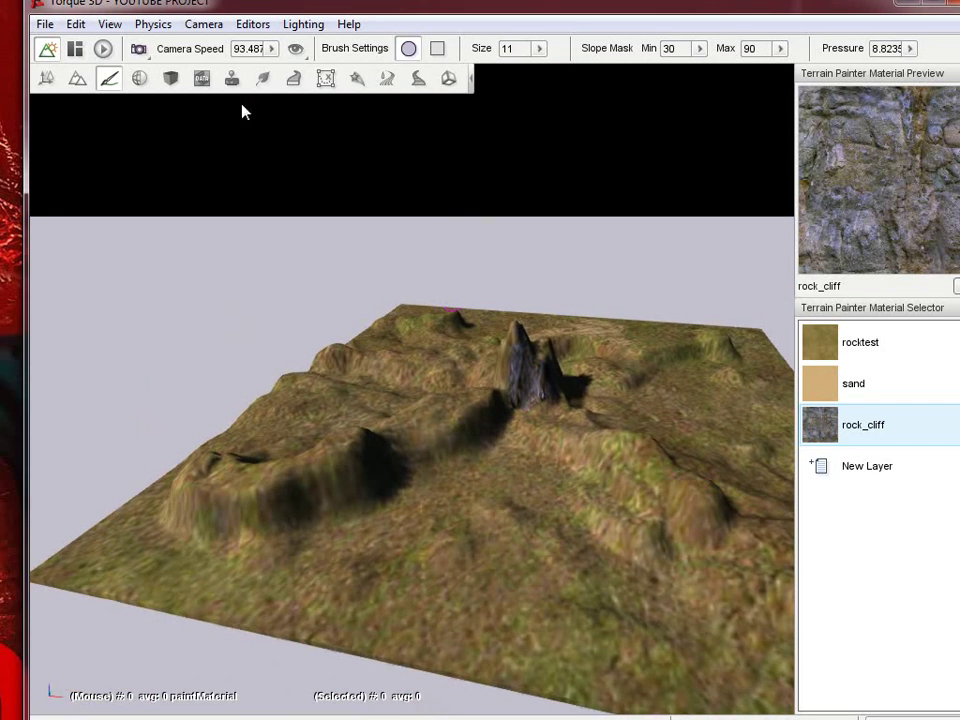
left_click(537, 52)
left_click_drag(491, 64, 563, 67)
left_click(557, 300)
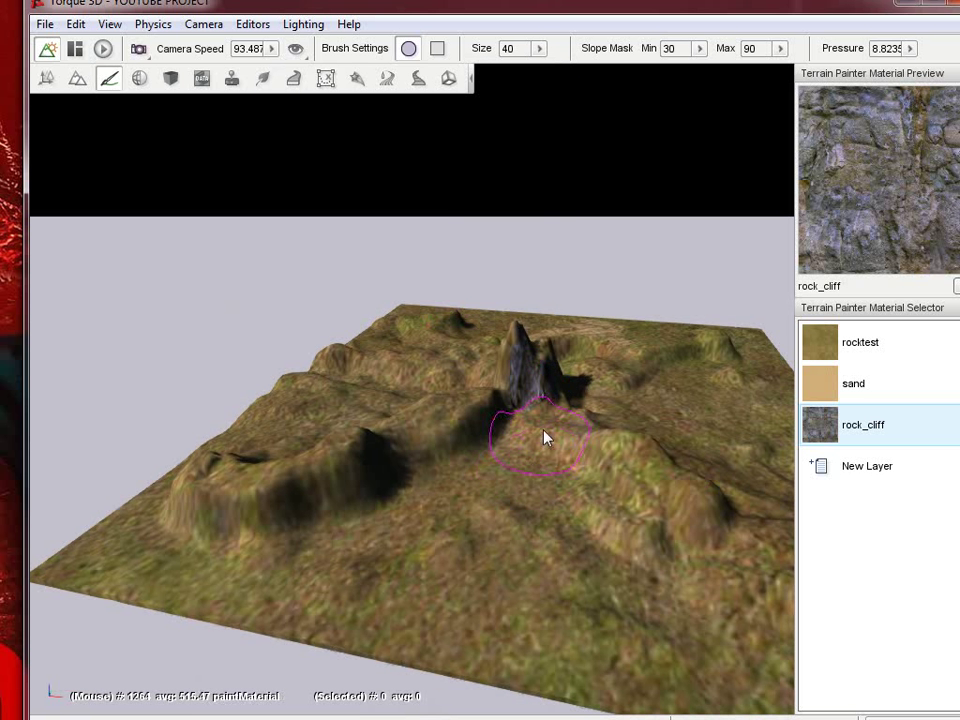
mouse_move(300, 490)
left_mouse_down()
mouse_move(587, 516)
mouse_move(598, 491)
mouse_move(449, 316)
mouse_move(442, 491)
mouse_move(548, 516)
mouse_move(427, 579)
mouse_move(442, 504)
mouse_move(466, 478)
left_mouse_up()
key("s")
key("d")
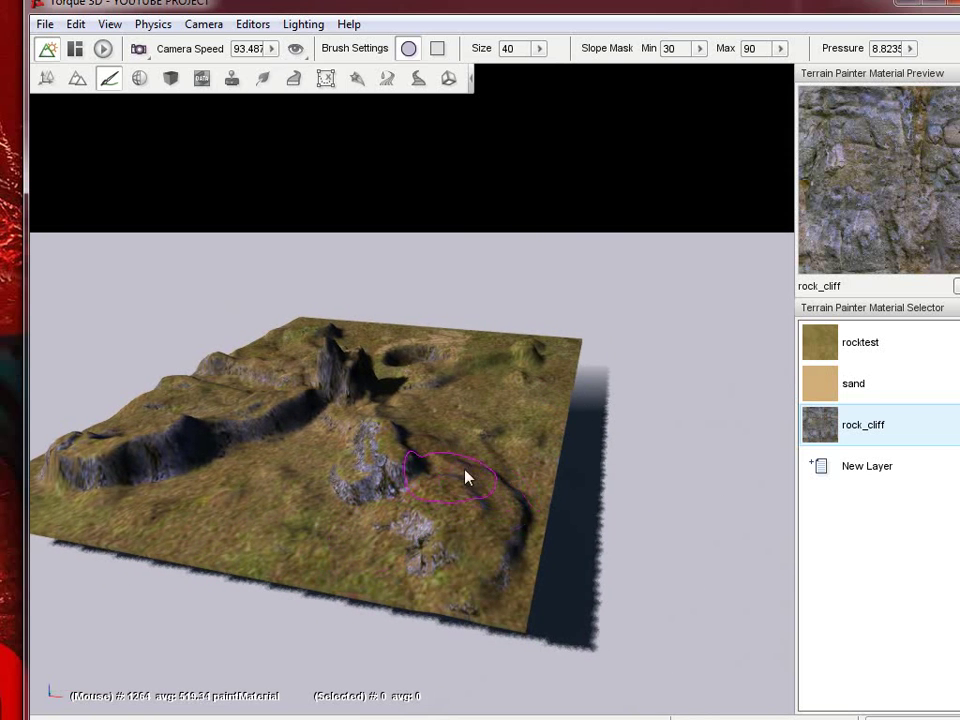
key("w")
key("d")
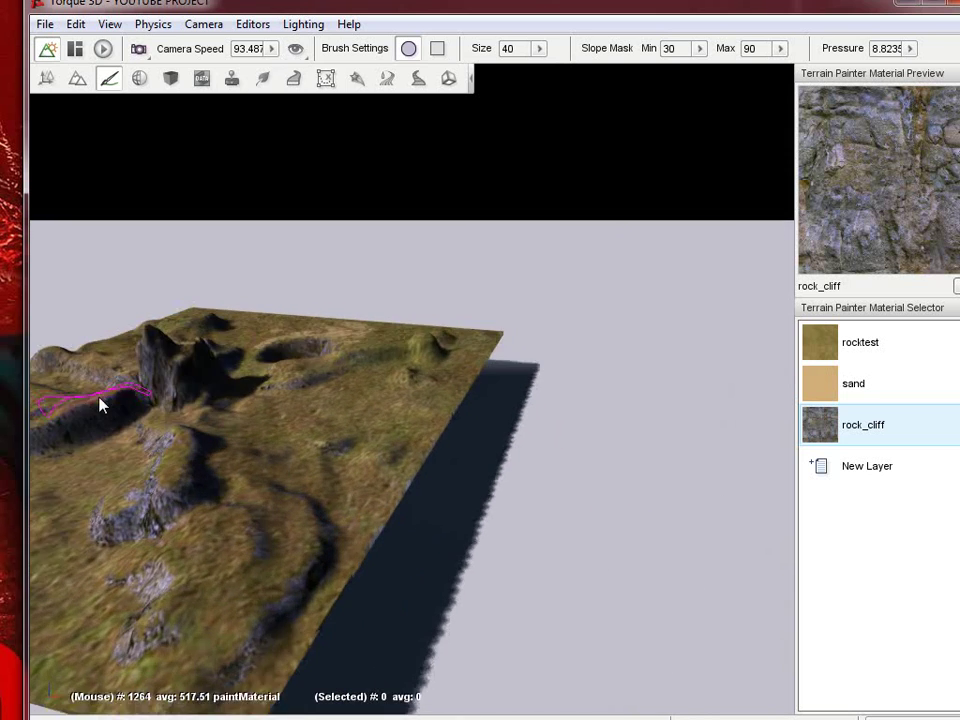
- Paint rock_cliff over the remaining steep slopes around the crater and outer hills, and inspect the painted terrain near and far
mouse_move(99, 396)
right_mouse_down()
mouse_move(511, 368)
mouse_move(270, 321)
right_mouse_up()
left_click_drag(430, 318, 585, 319)
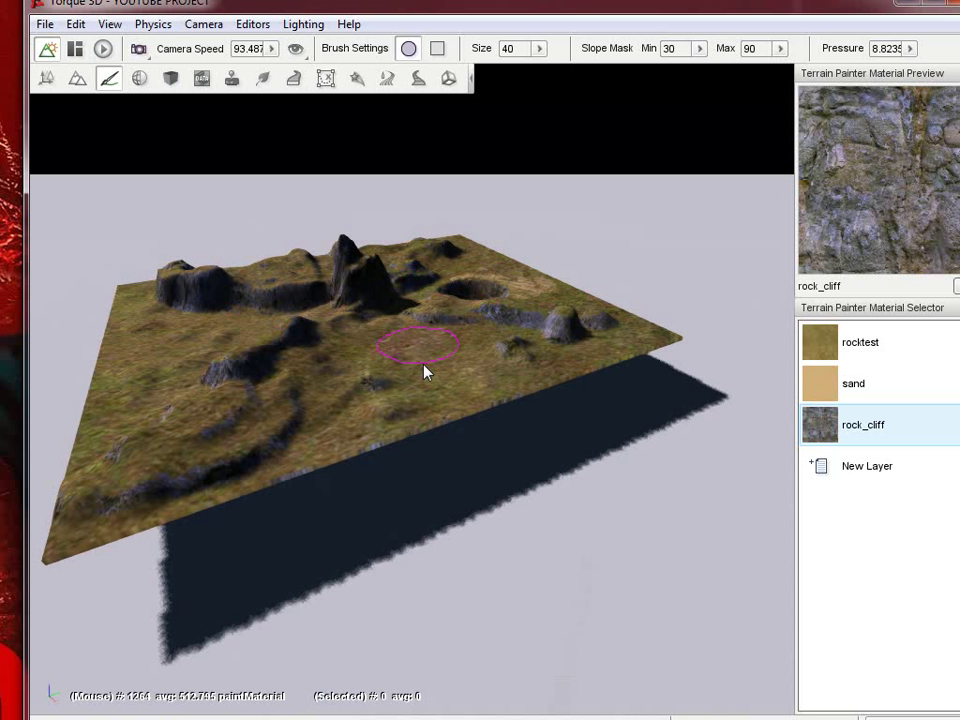
key("d")
right_click_drag(272, 242, 512, 366)
key("w")
key("d")
key("d")
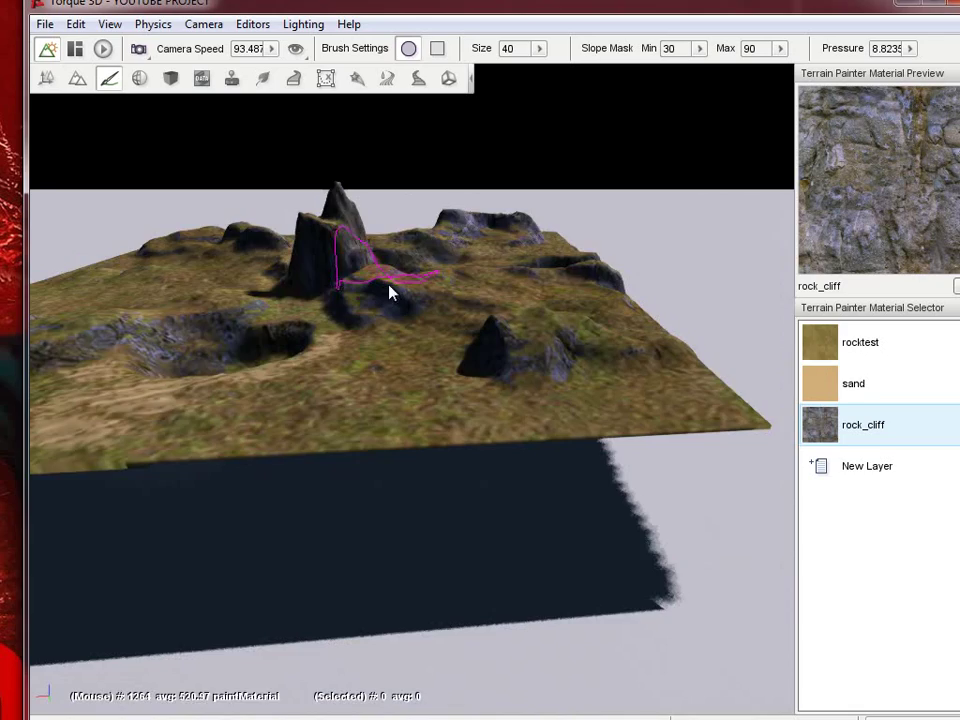
right_click_drag(389, 285, 513, 374)
key("w")
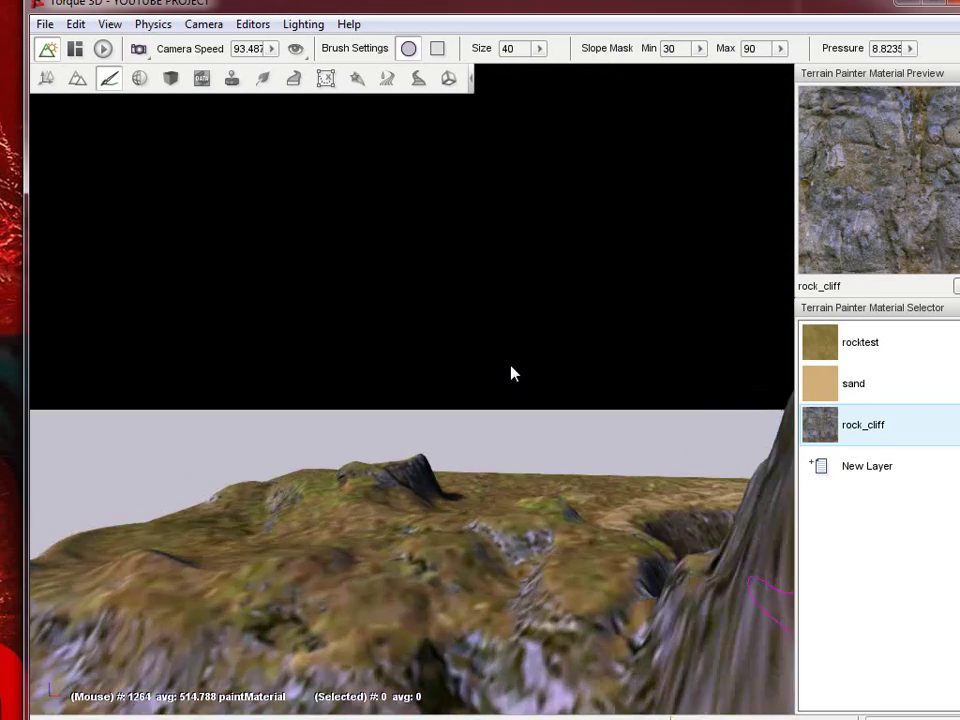
right_click_drag(511, 373, 511, 373)
key("s")
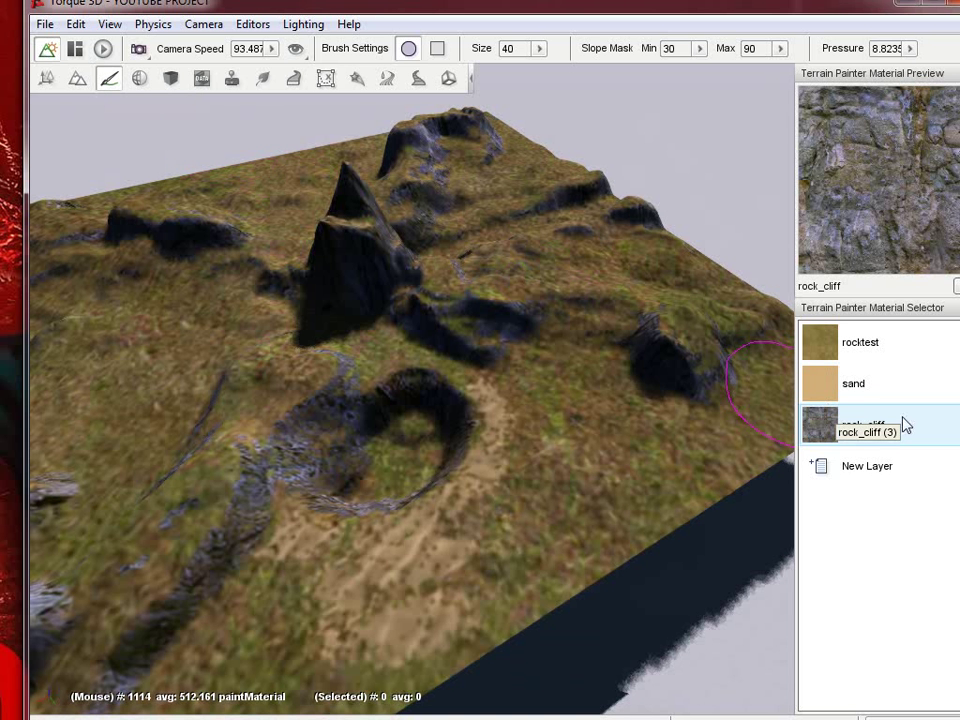
left_click(874, 475)
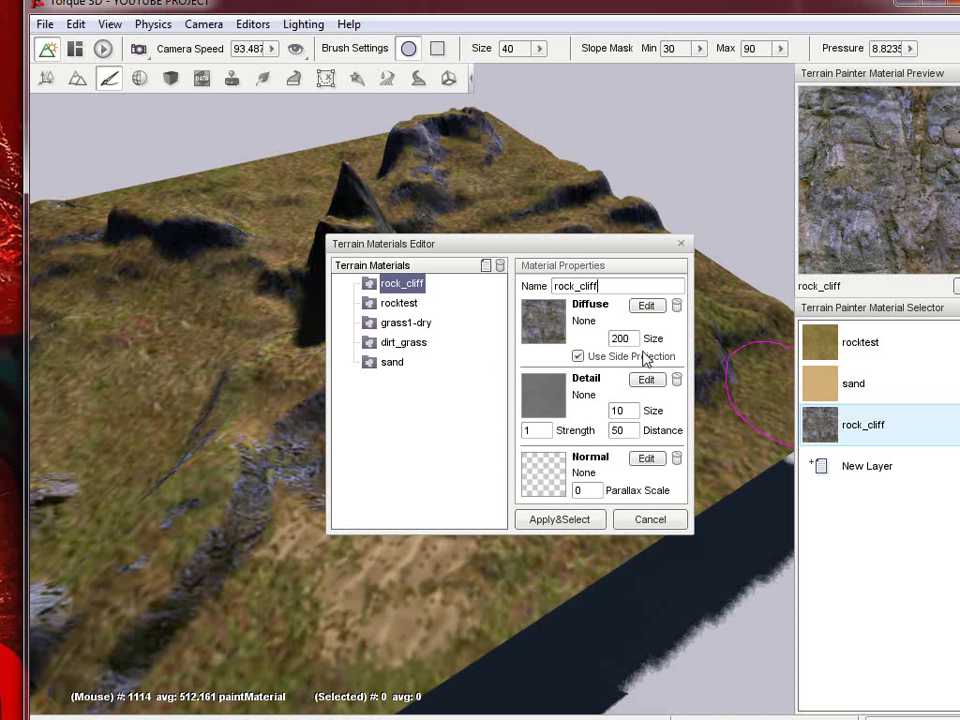
left_click(605, 360)
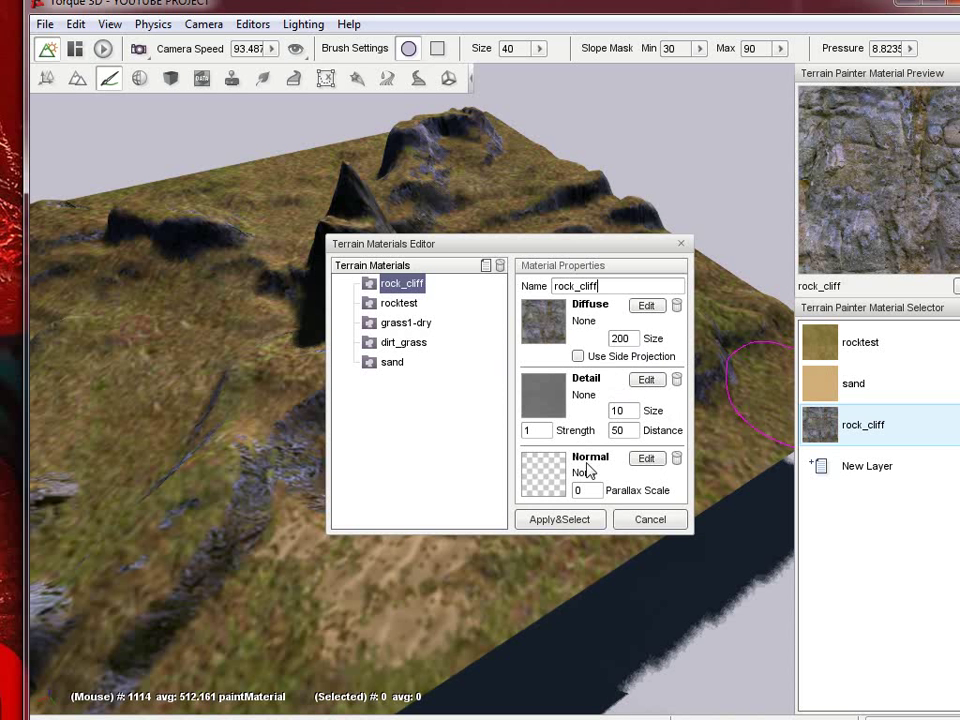
left_click(662, 526)
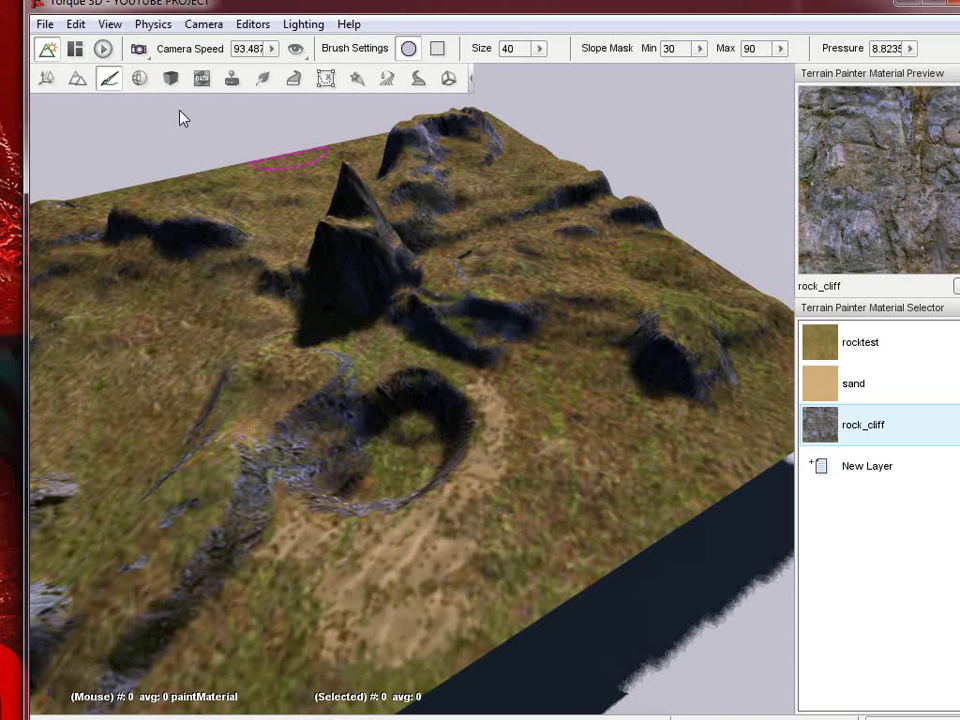
- Switch to the Decal Editor and bring the grassy ground near the cliffs into close view
left_click(139, 86)
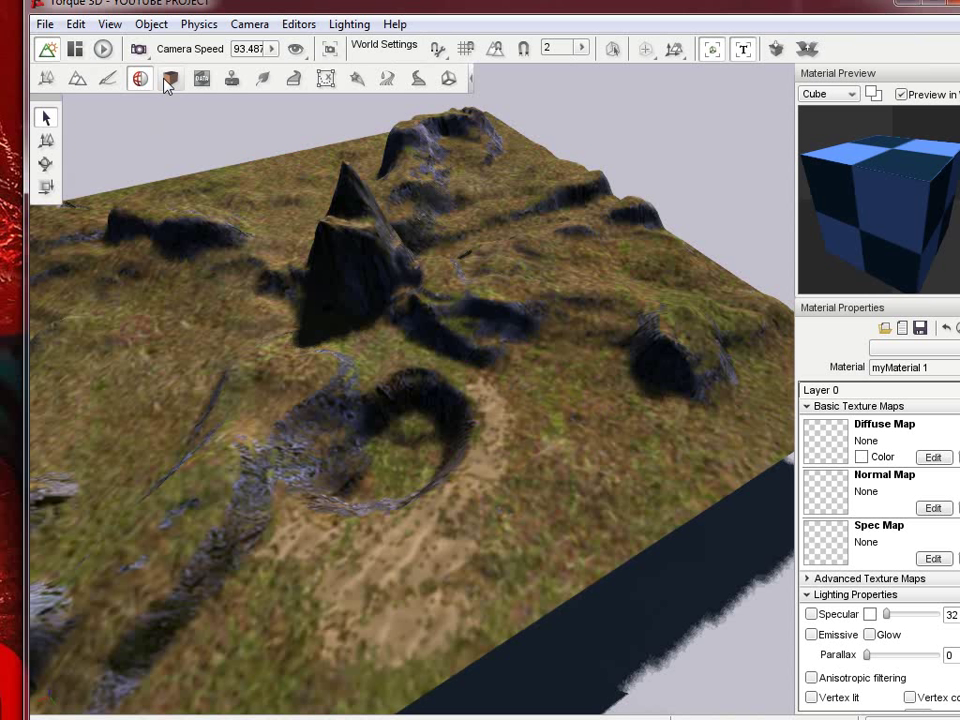
left_click(231, 80)
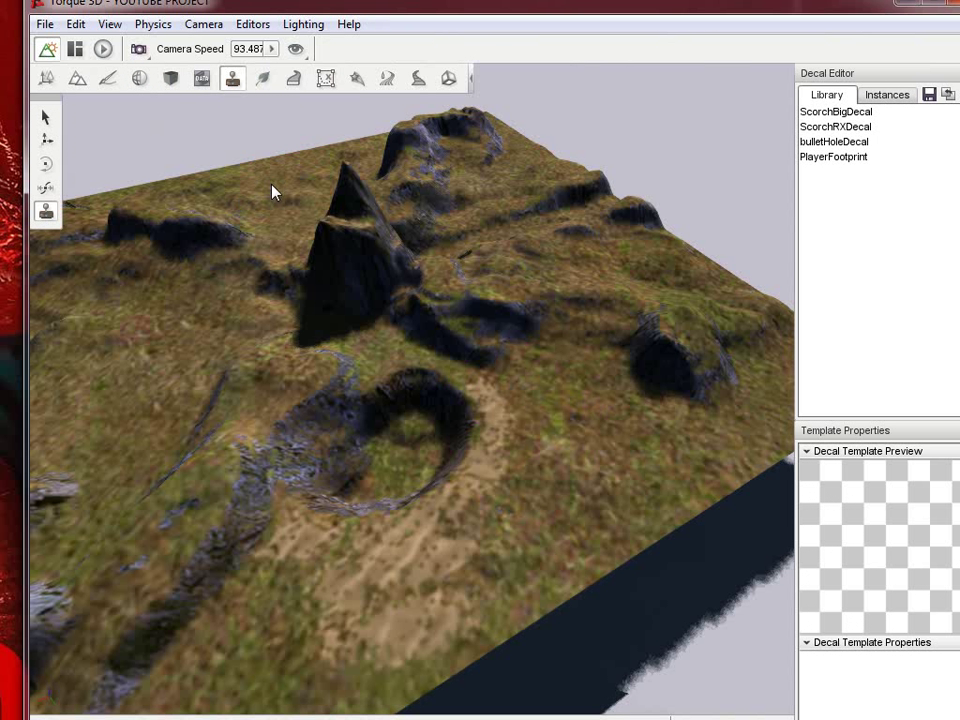
right_click_drag(517, 322, 510, 365)
key("w")
key("w")
scroll(512, 373, "down", 10)
key("w")
key("s")
key("w")
- Place three ScorchBigDecal decals close together on the grassy ground
left_click(850, 112)
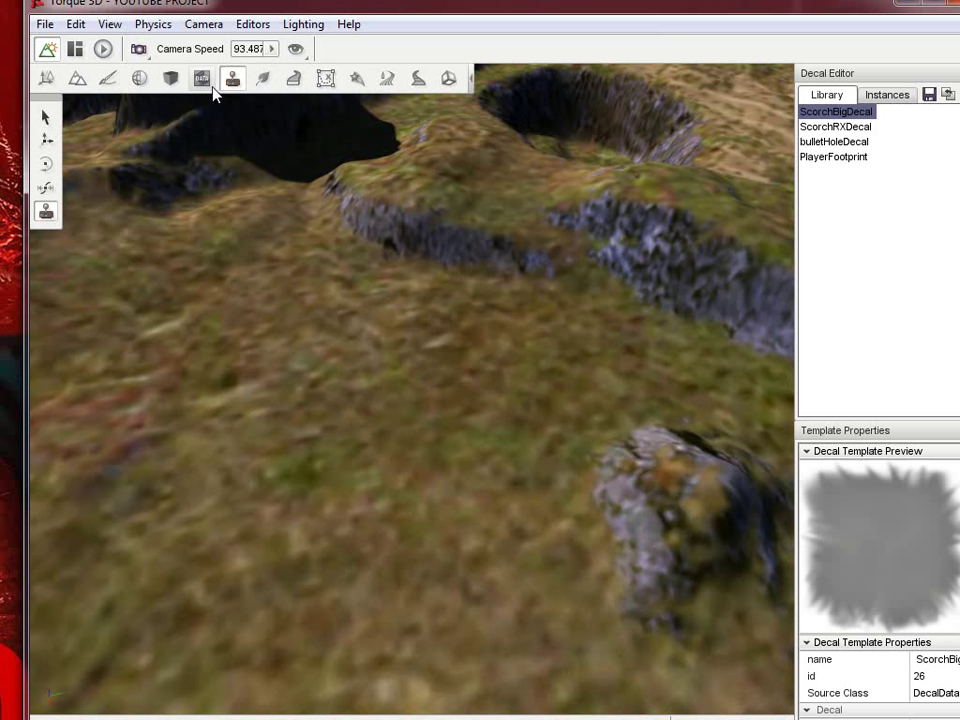
left_click(382, 411)
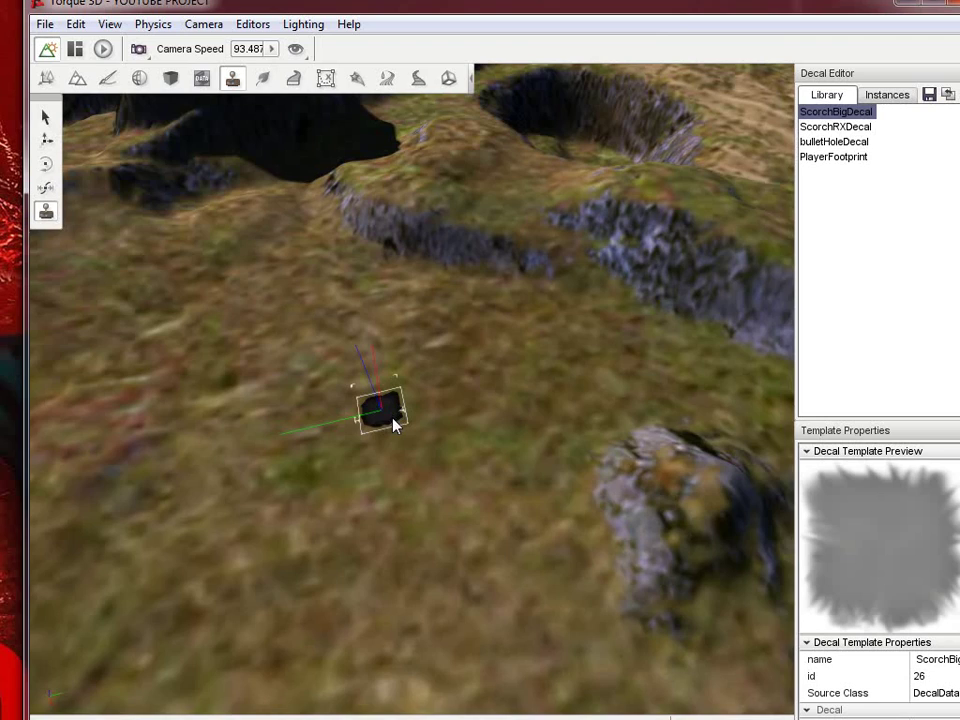
key("w")
right_click_drag(511, 373, 511, 373)
key("s")
key("w")
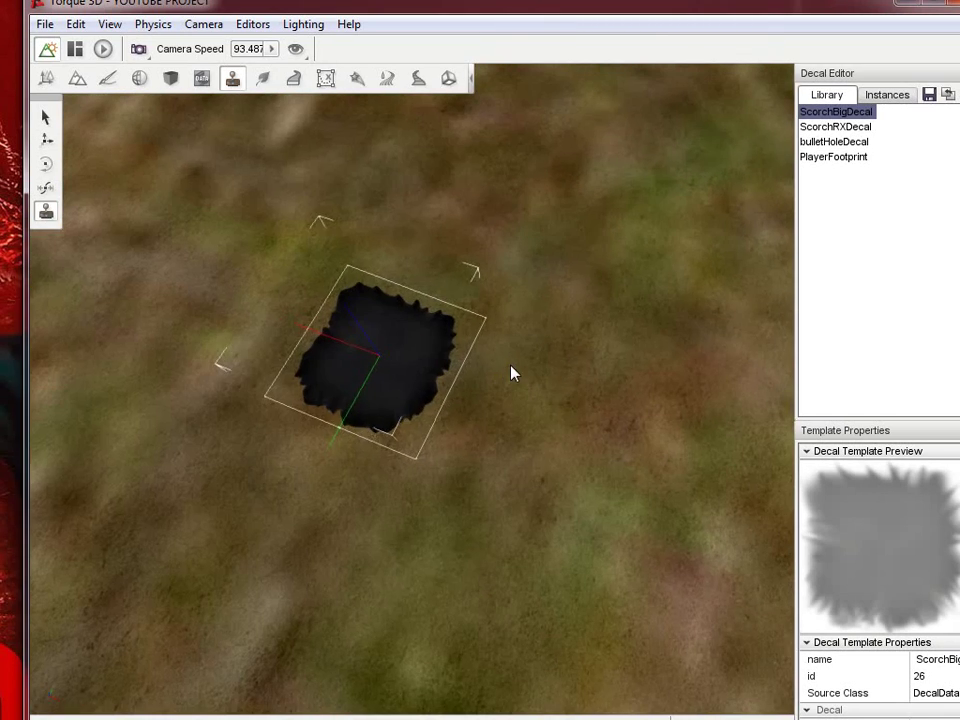
left_click(549, 396)
left_click(495, 222)
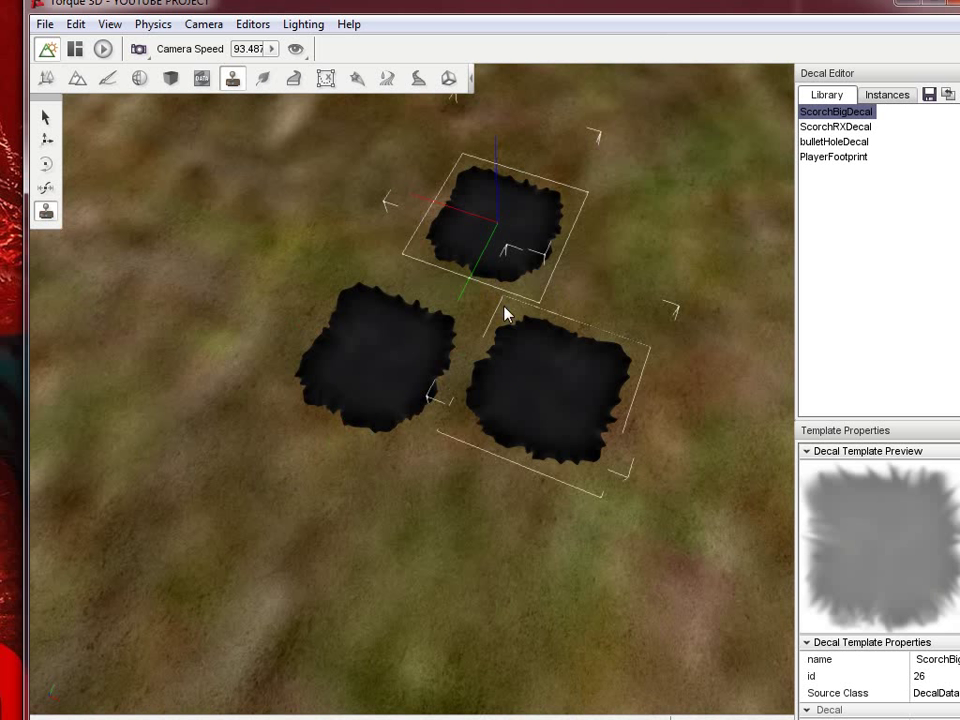
- Undo the three ScorchBigDecal placements
key("ctrl+z")
key("ctrl+z")
key("ctrl+z")
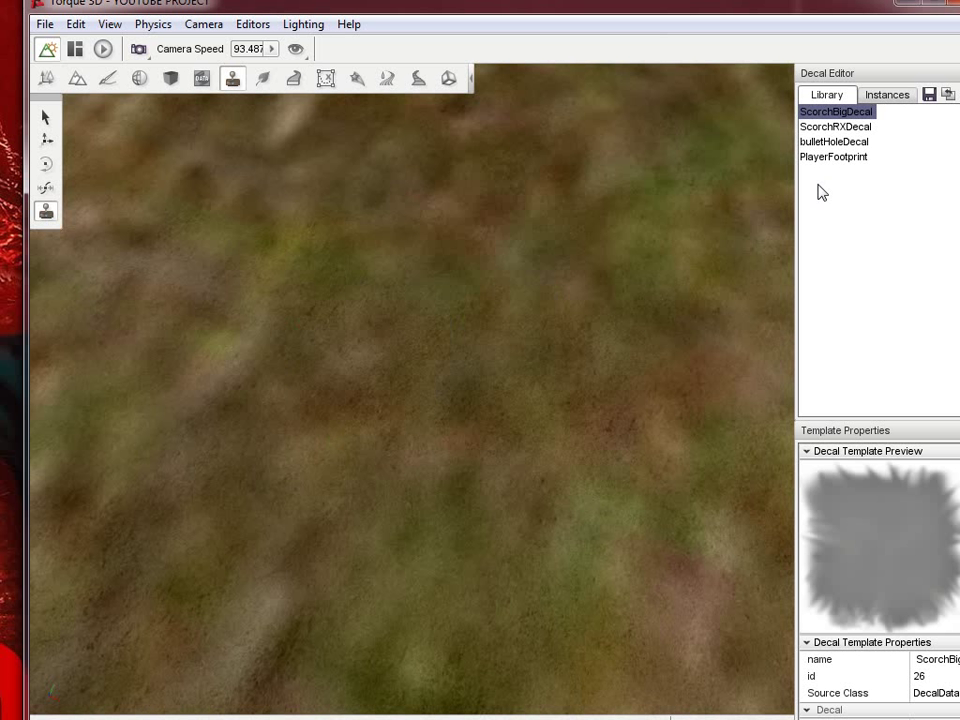
- Place two ScorchRXDecal decals on the grassy ground and undo both placements
left_click(830, 127)
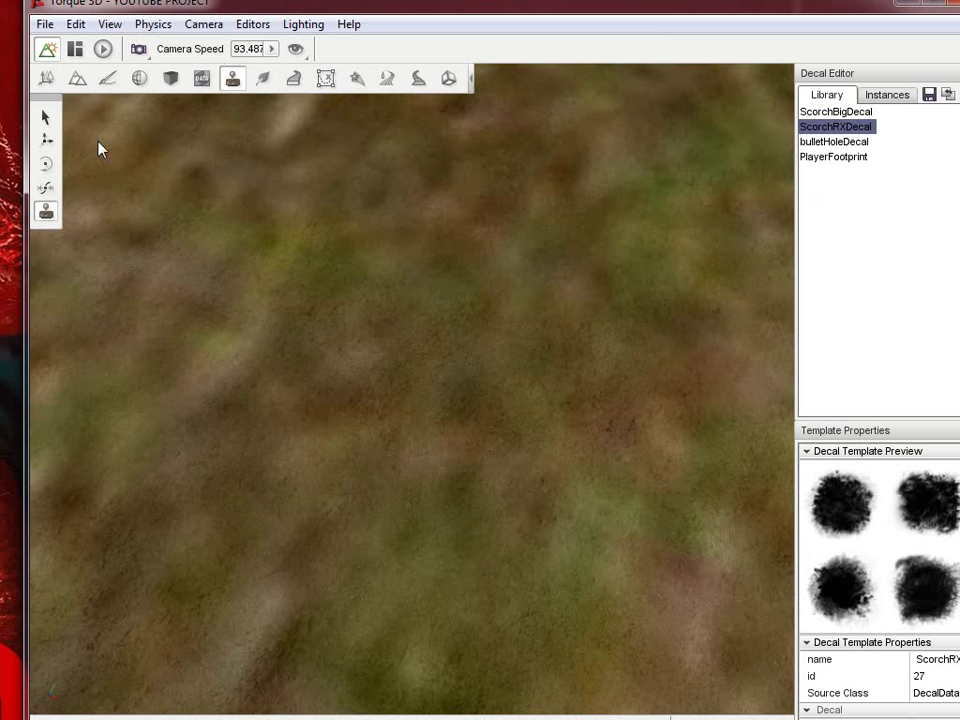
left_click(45, 119)
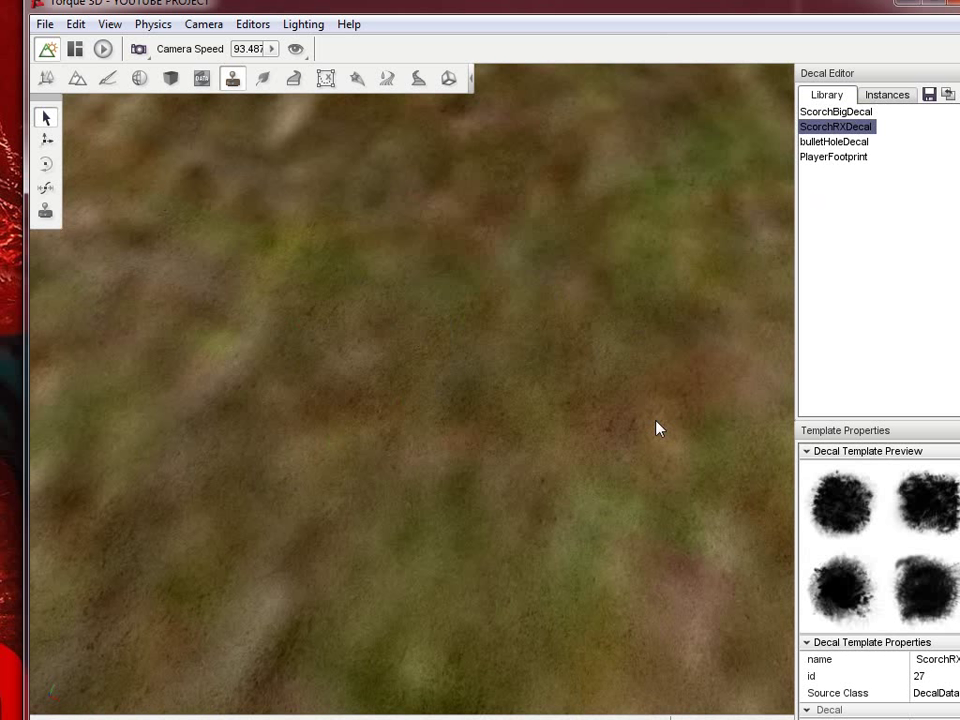
left_click(45, 211)
left_click(440, 277)
left_click(516, 467)
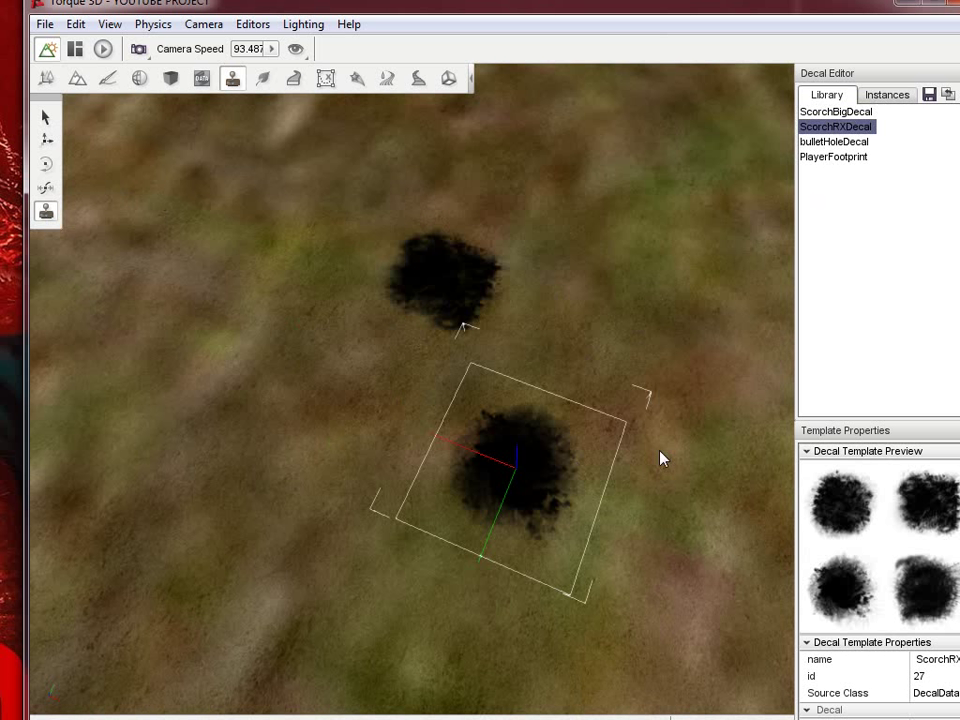
key("ctrl+z")
key("ctrl+z")
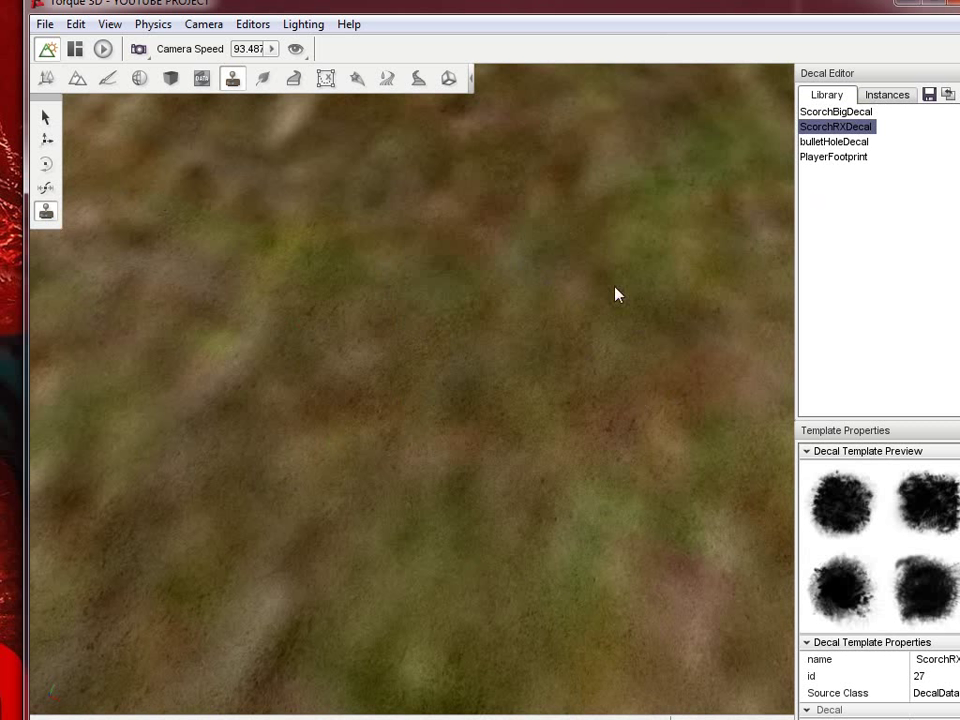
- Place a trail of six PlayerFootprint decals across the sand patch beside the crater
left_click(836, 142)
left_click(840, 157)
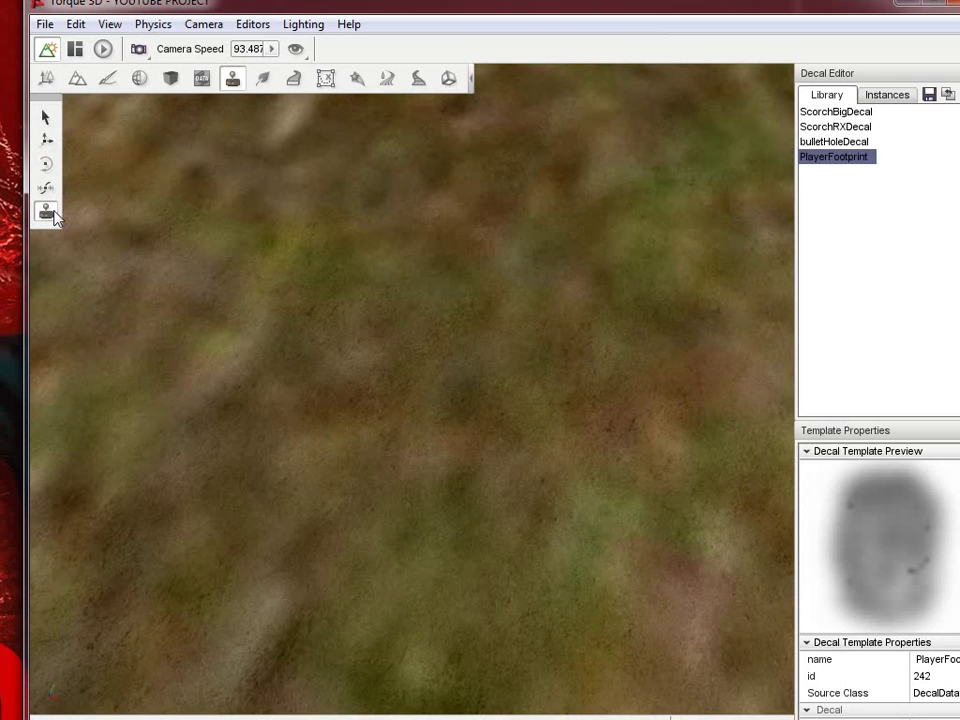
key("w")
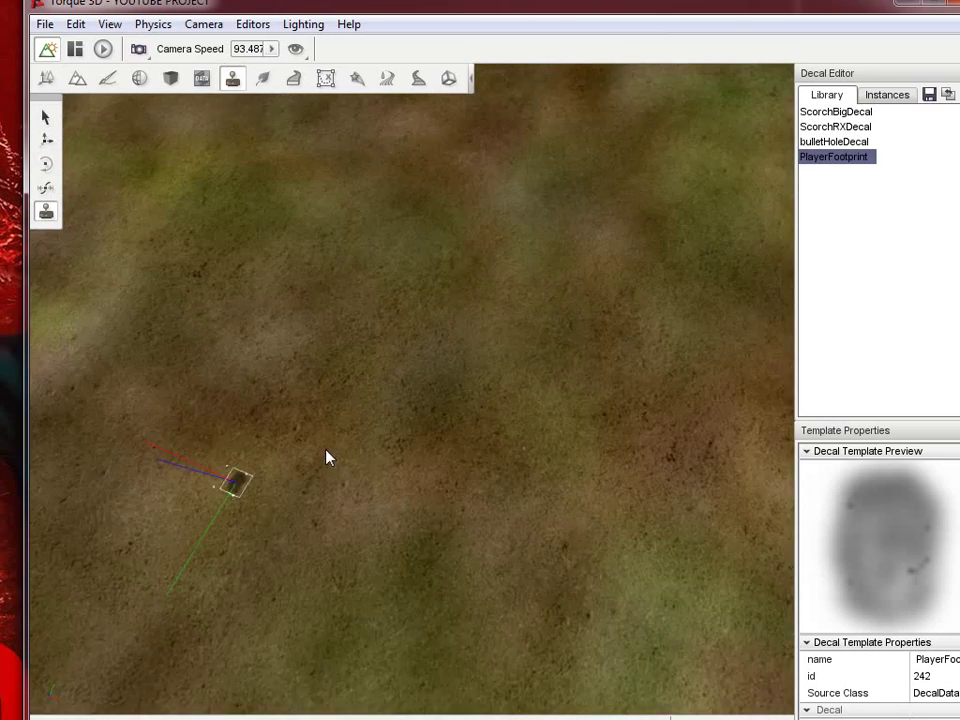
right_click_drag(326, 450, 511, 365)
right_click_drag(270, 489, 511, 373)
key("w")
key("w")
key("w")
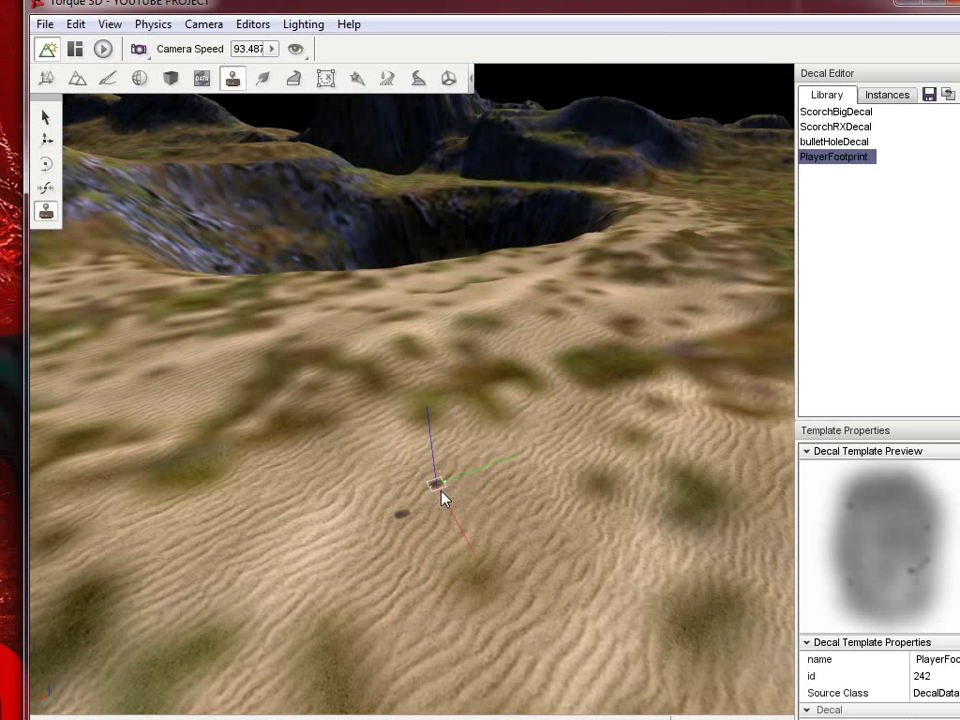
left_click(536, 486)
left_click(563, 440)
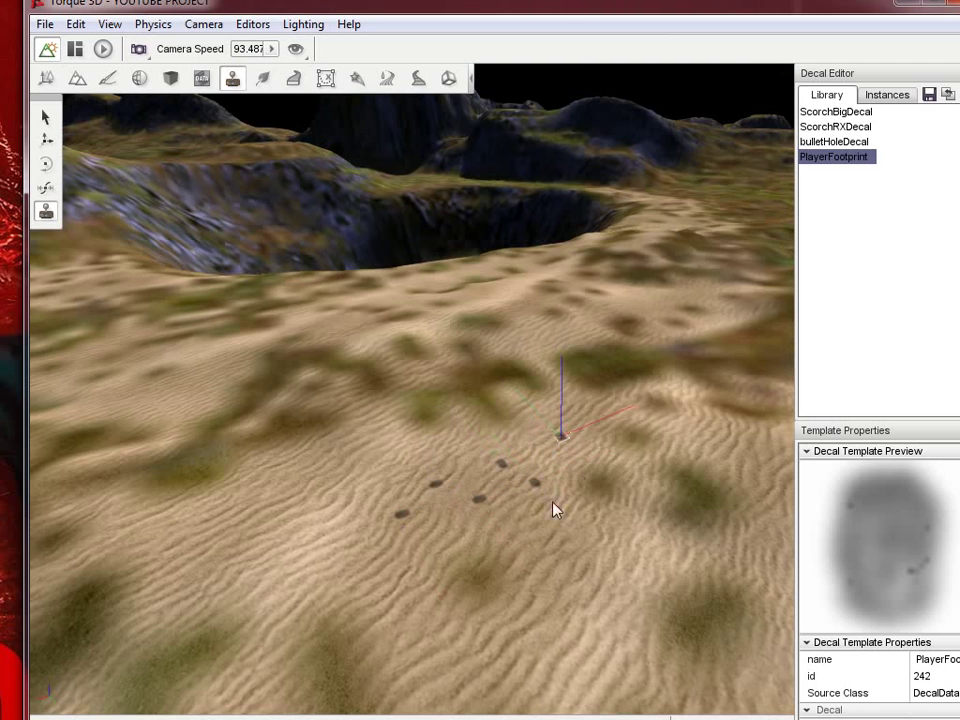
- Examine the footprint trail from near and far and review the list of placed decal instances
key("w")
mouse_move(553, 505)
right_mouse_down()
mouse_move(511, 372)
mouse_move(555, 510)
right_mouse_up()
key("s")
key("w")
key("s")
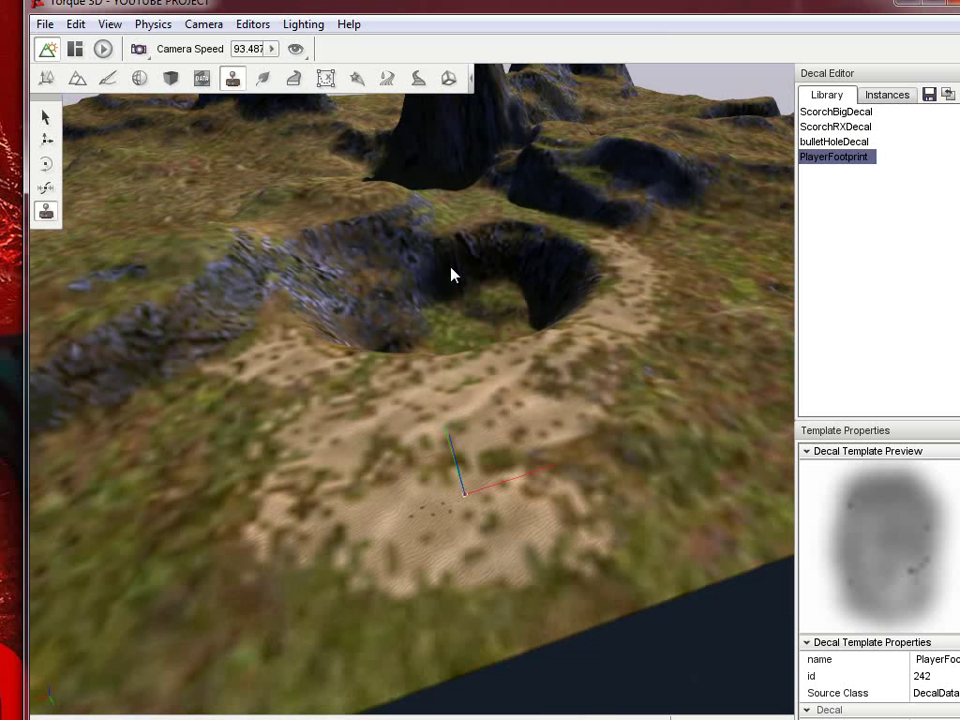
left_click(888, 96)
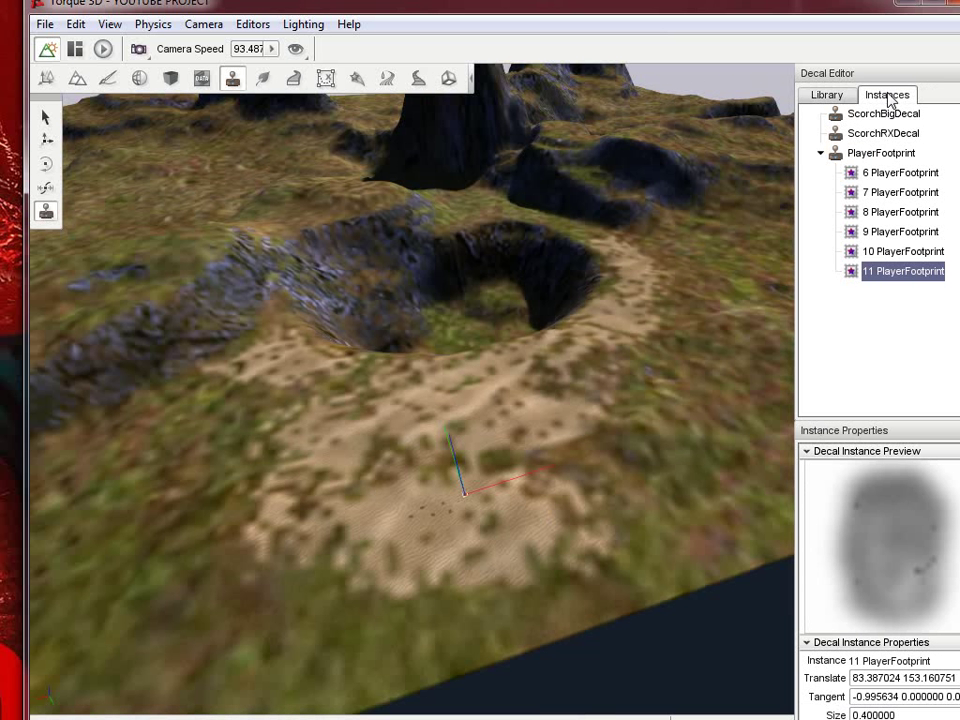
left_click(830, 96)
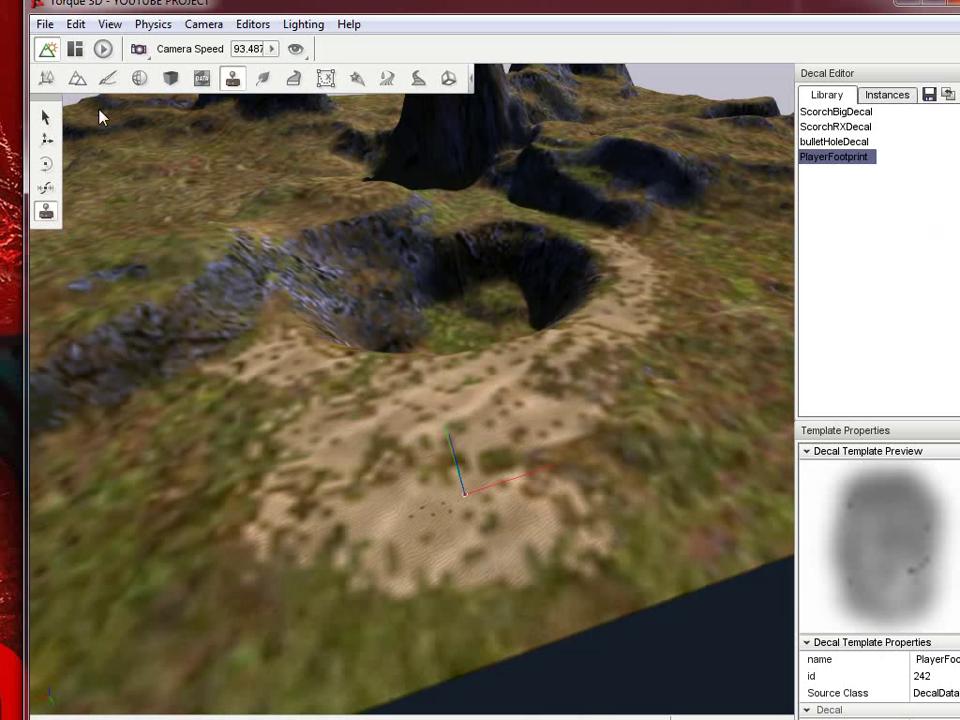
- Leave decal placement, switch to the Forest Editor and expand the ExampleForestBrush group
left_click(46, 118)
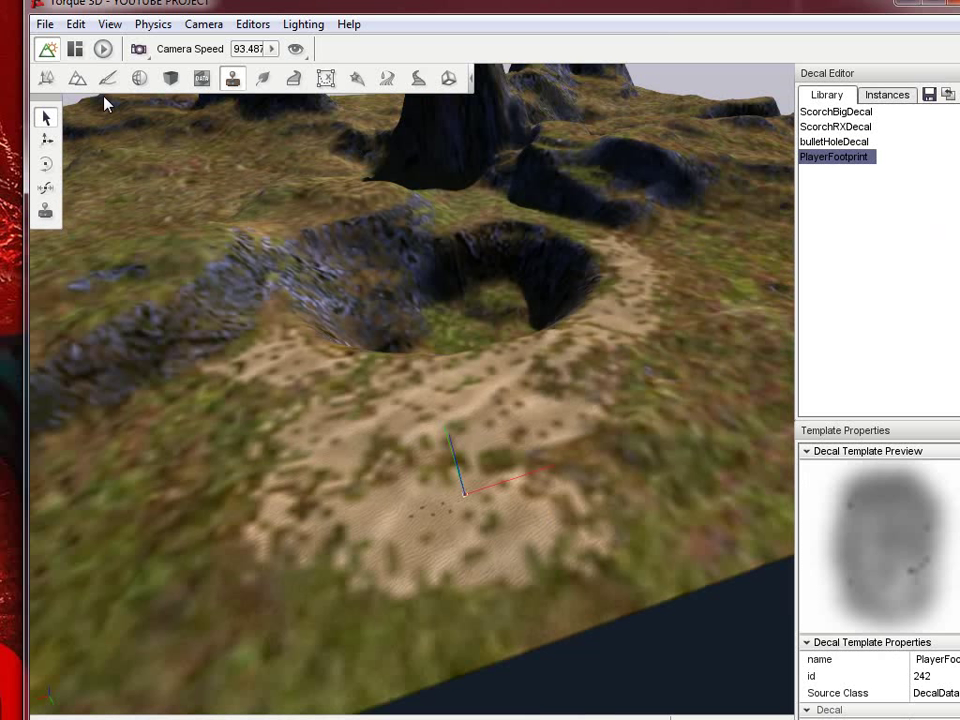
left_click(263, 80)
left_click(822, 115)
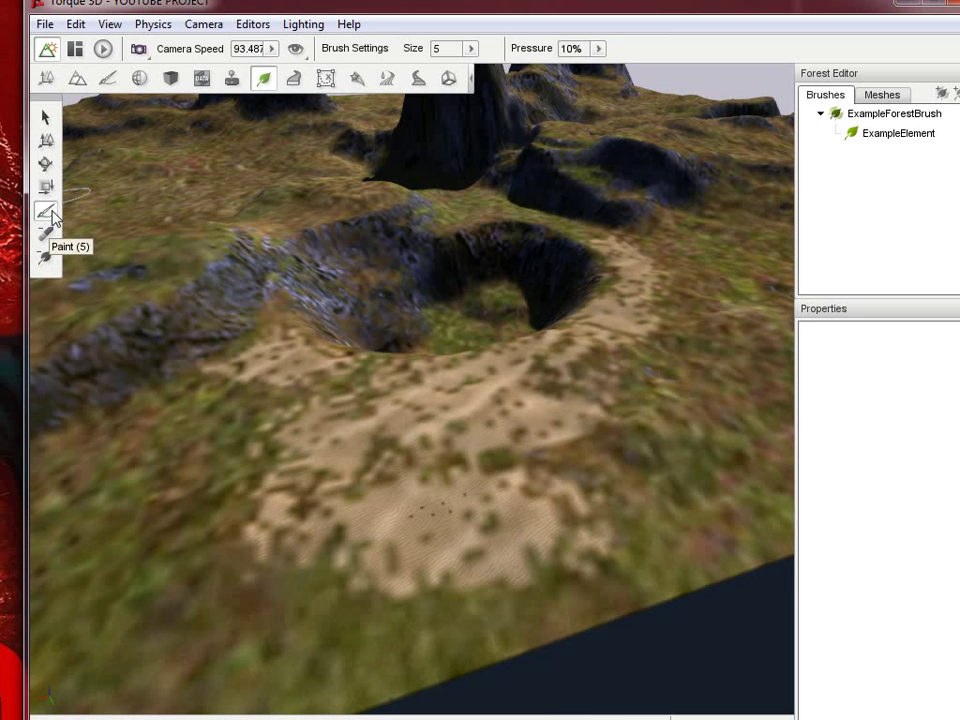
- Start painting trees on the grassy terrain and agree to add a Forest object to the mission
right_click_drag(511, 366, 511, 366)
key("w")
key("s")
key("a")
key("w")
left_click(473, 432)
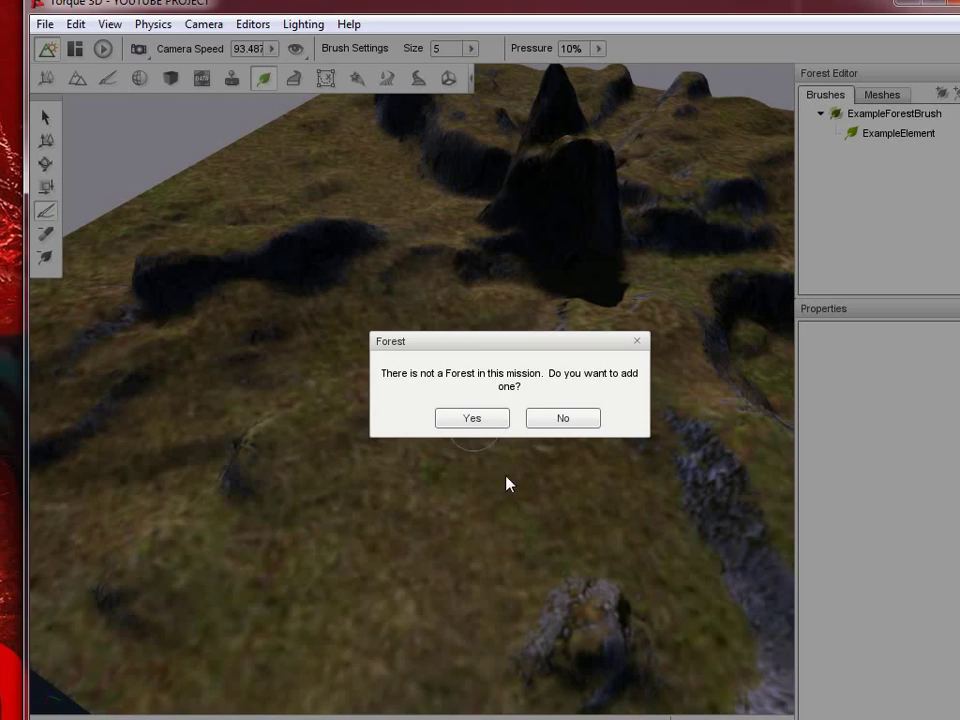
left_click(472, 420)
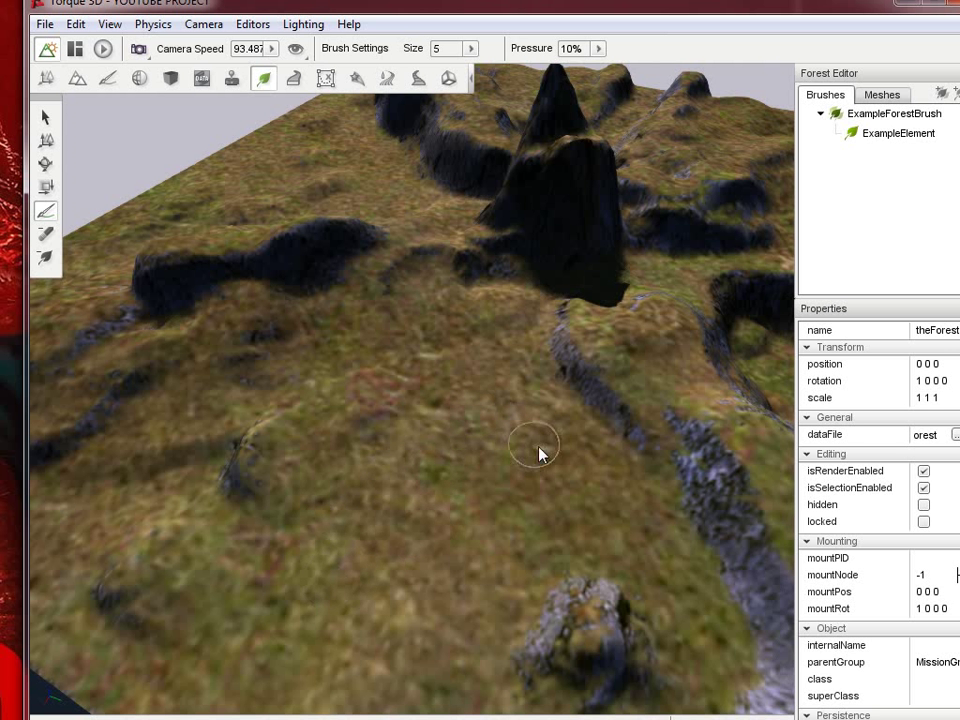
- Select ExampleElement as the forest brush and paint a few trees on the open grass before the central peak
key("s")
left_click(906, 138)
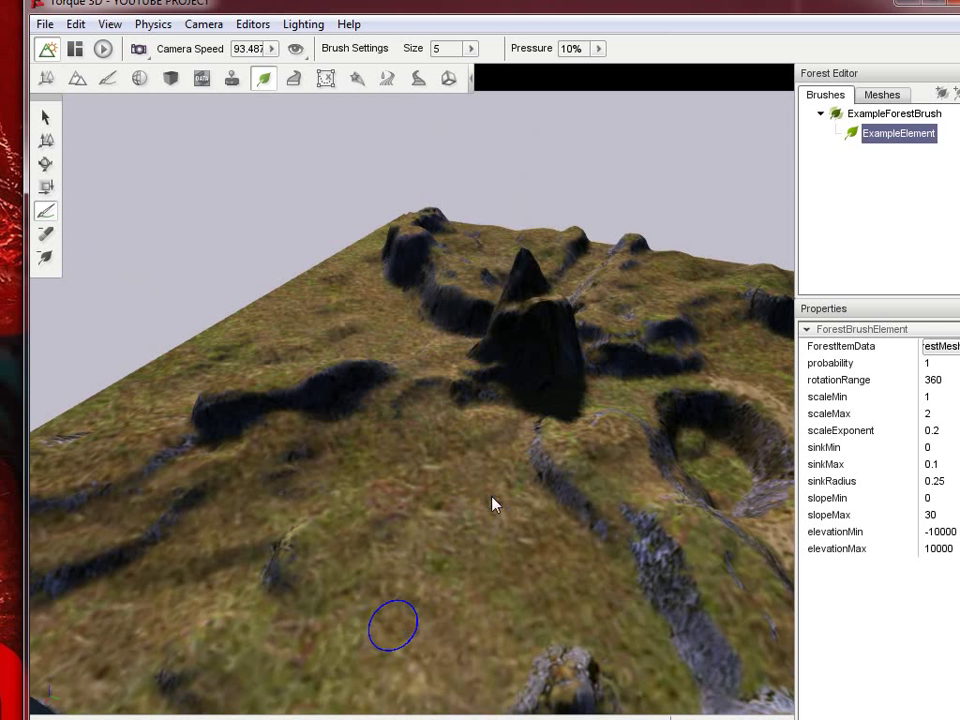
left_click(460, 570)
scroll(510, 375, "up", 4)
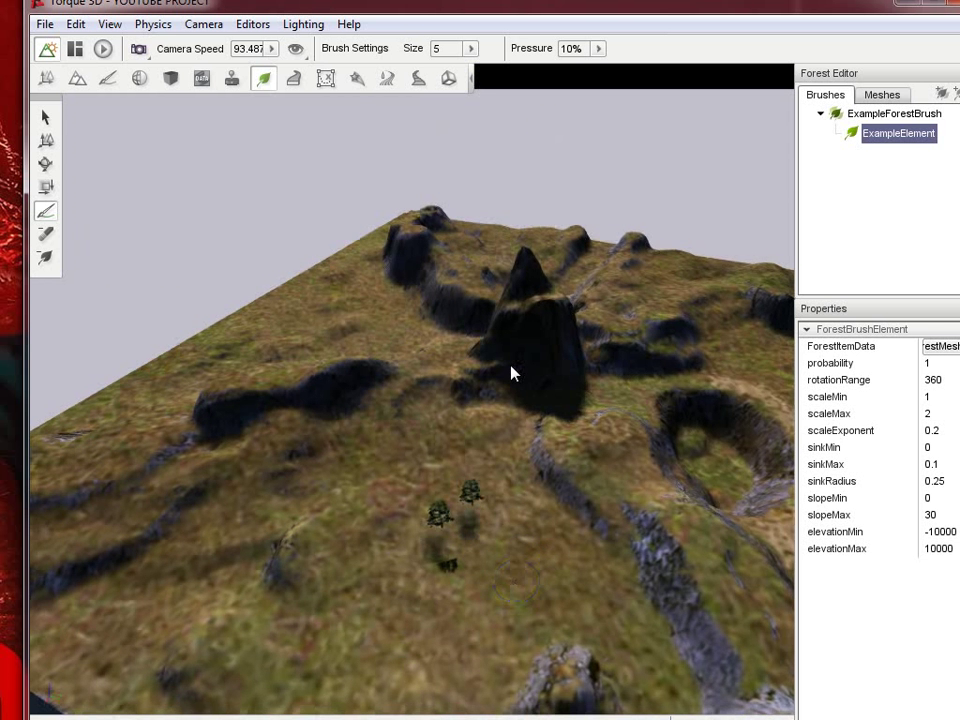
- Examine the newly painted trees and their shadows up close and from farther away
key("w")
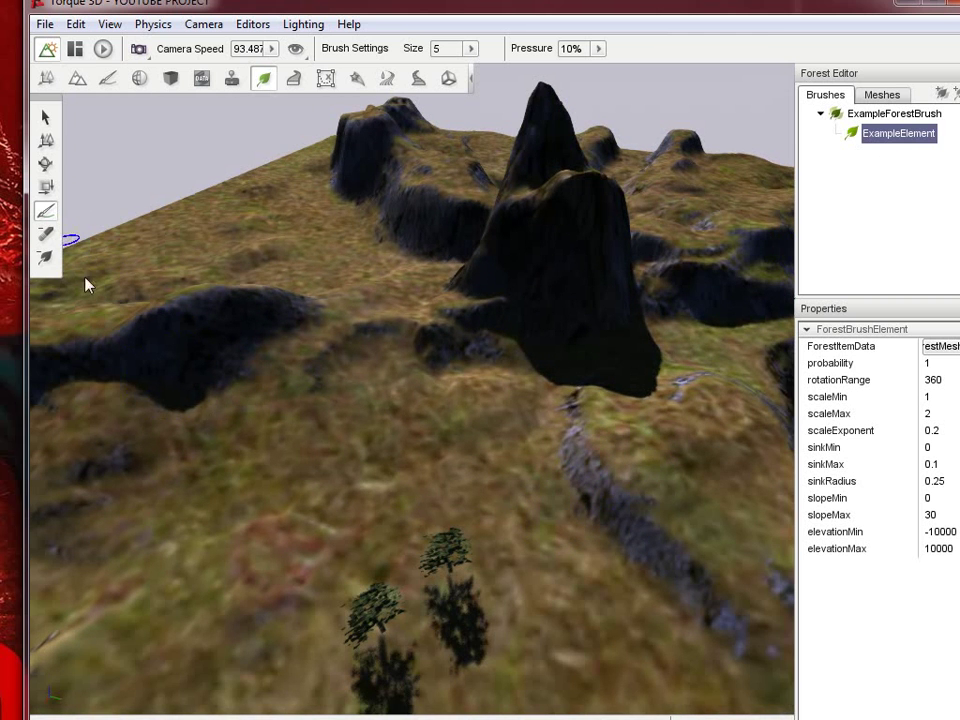
scroll(510, 375, "up", 5)
scroll(510, 373, "up", 3)
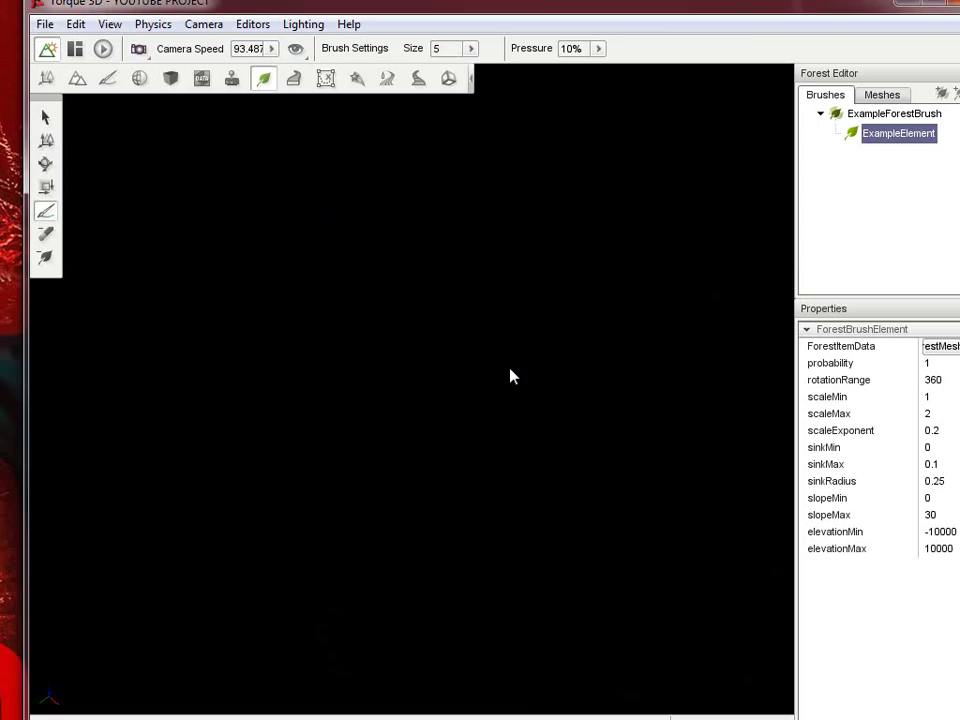
right_click_drag(510, 369, 511, 366)
key("w")
key("w")
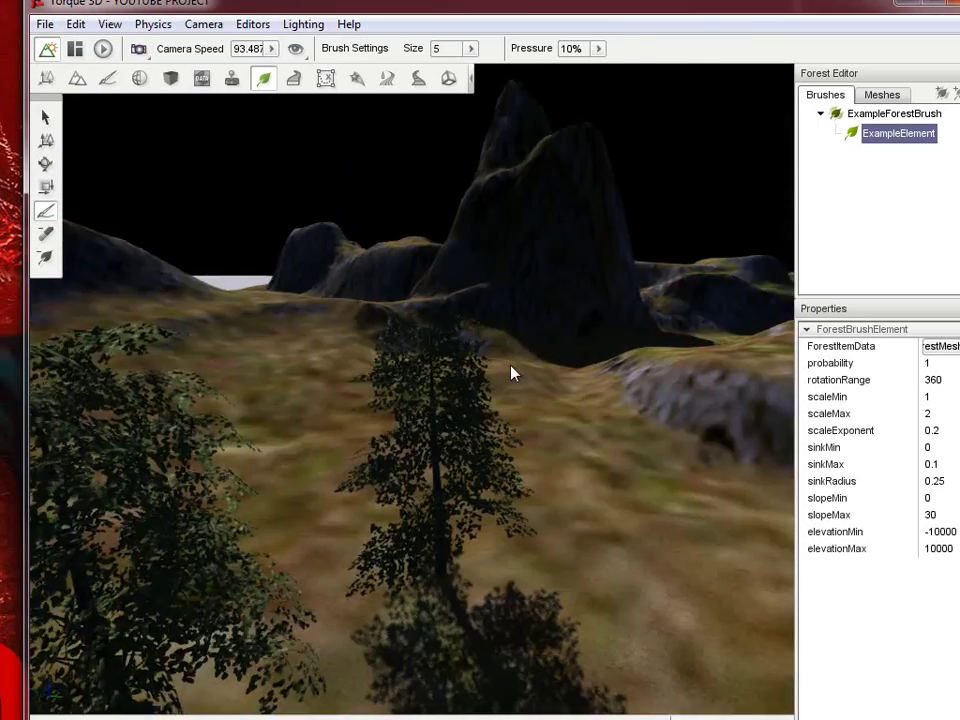
key("s")
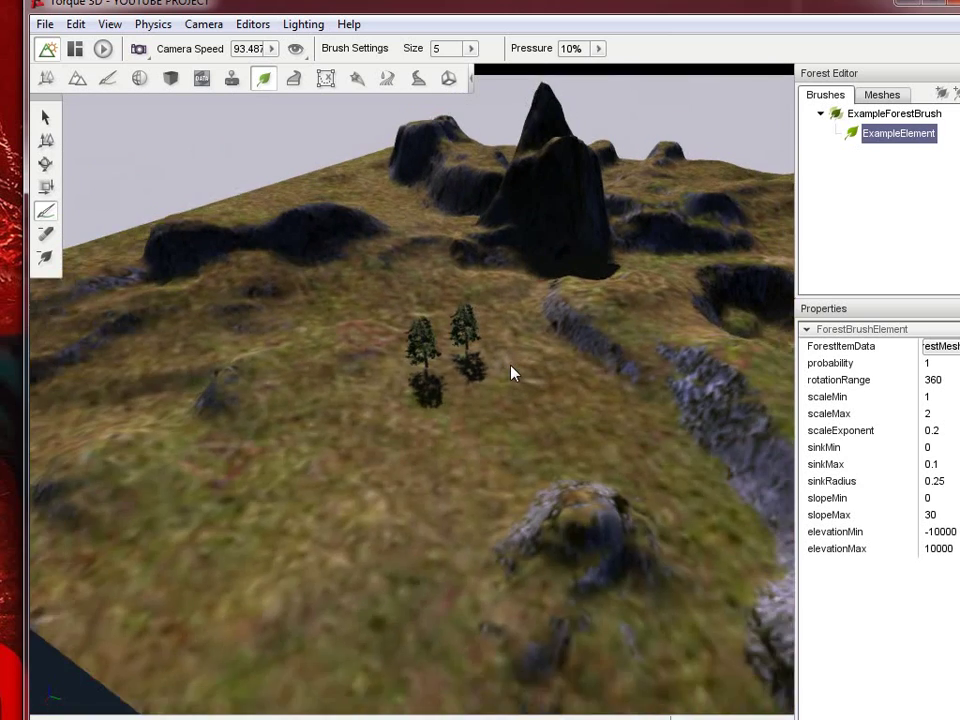
- Paint scattered ExampleElement trees across the grassland, behind the ridges and around the sand patch with brush size 5
key("s")
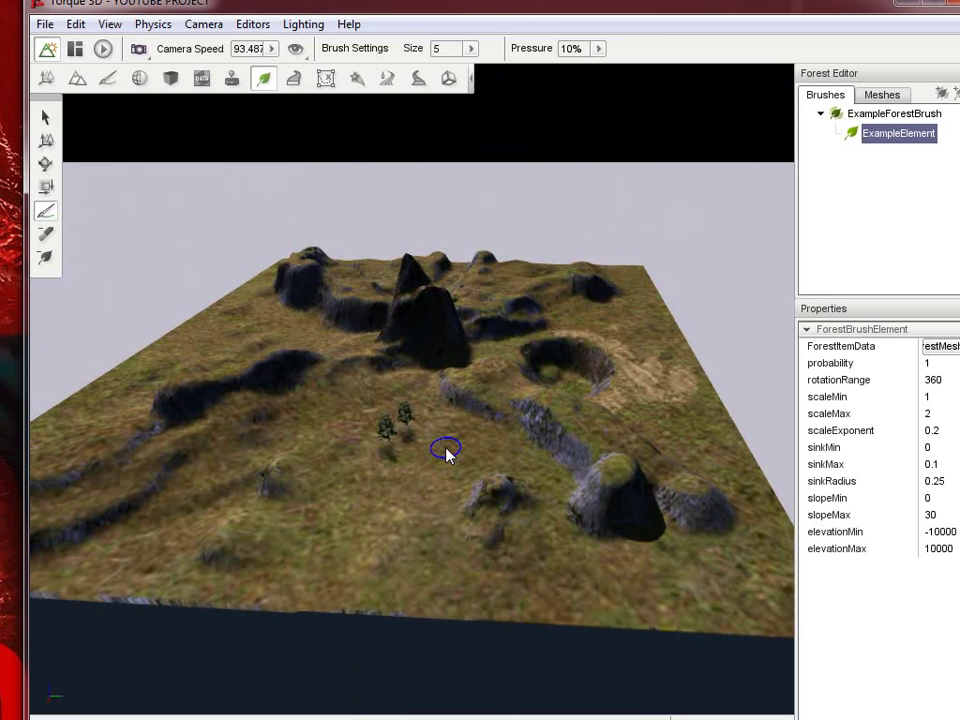
mouse_move(445, 455)
left_mouse_down()
mouse_move(390, 507)
mouse_move(465, 574)
mouse_move(643, 596)
mouse_move(270, 523)
left_mouse_up()
left_click_drag(265, 412, 167, 441)
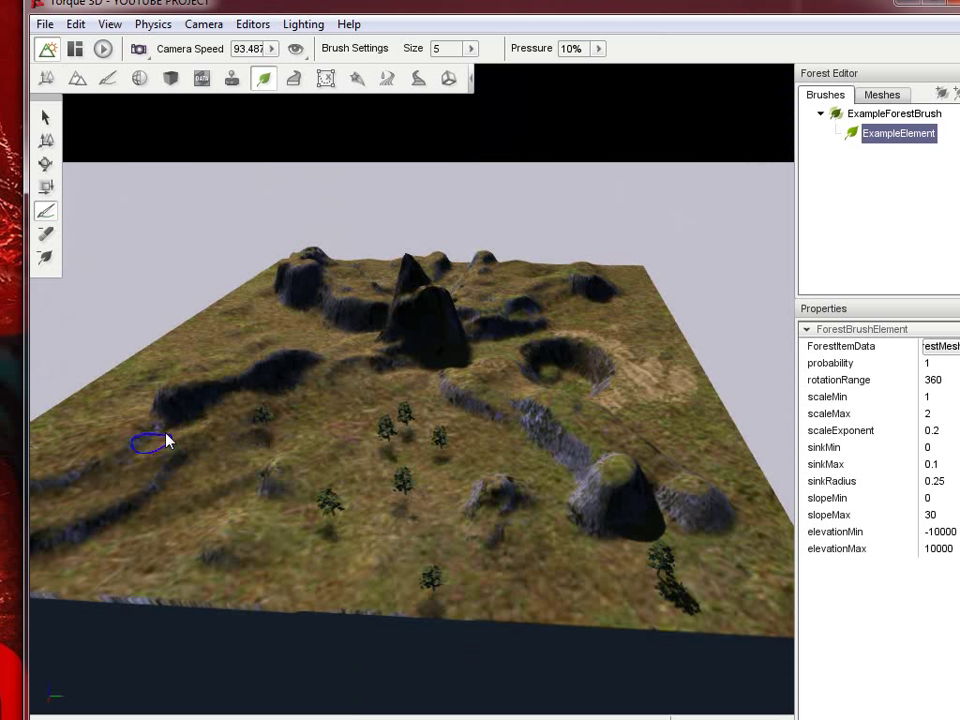
left_click_drag(229, 342, 295, 355)
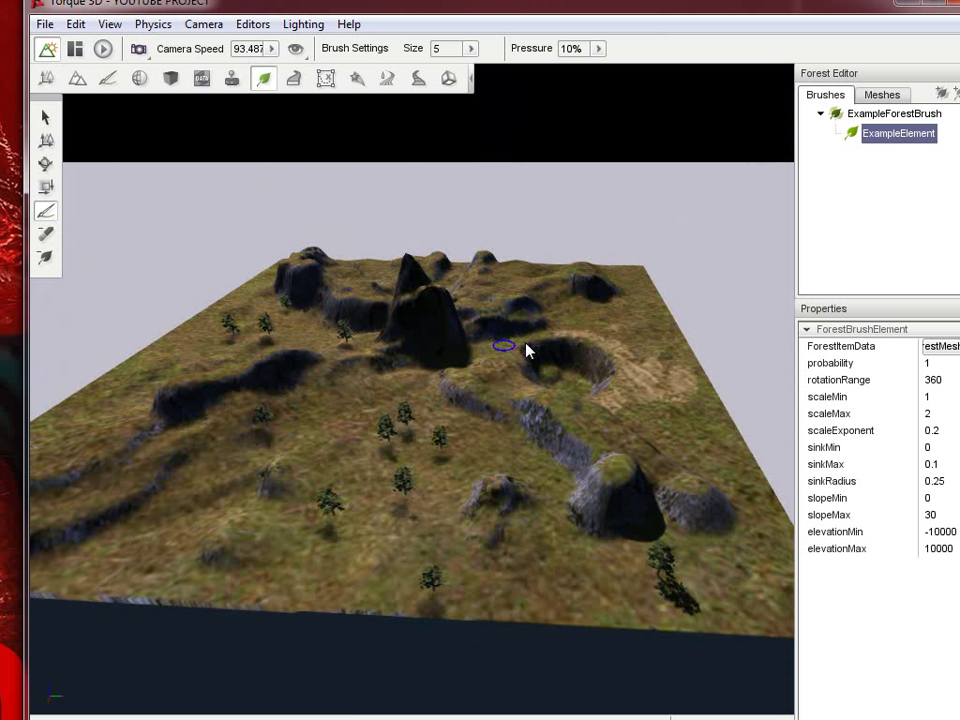
left_click_drag(687, 446, 567, 392)
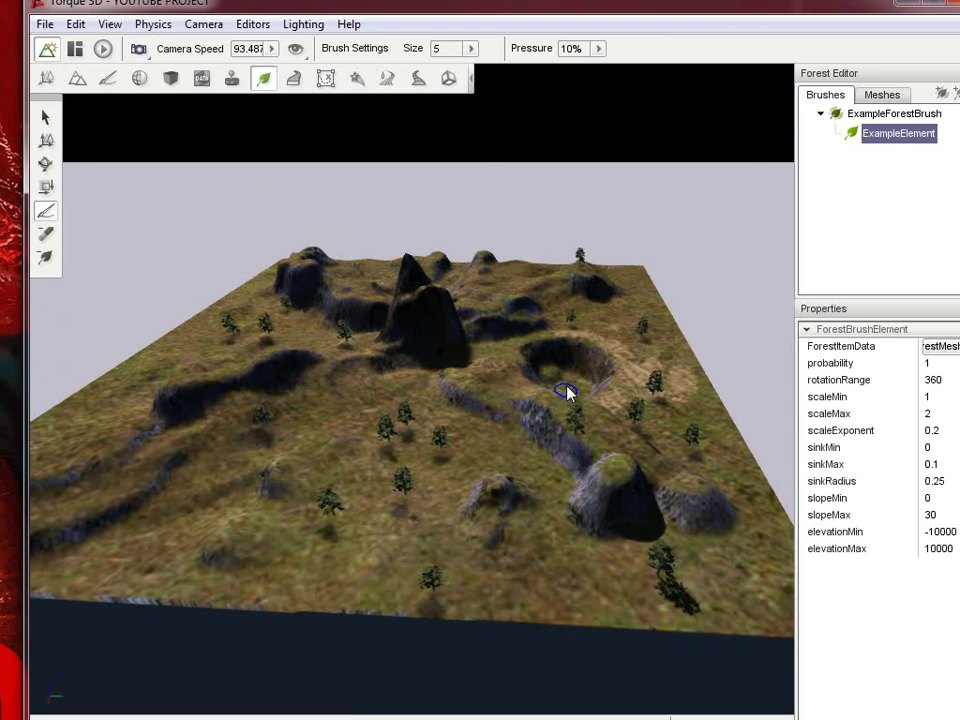
- Enlarge the forest brush to about size 27.38 and paint trees densely across the whole terrain
key("w")
right_click_drag(668, 367, 510, 372)
key("s")
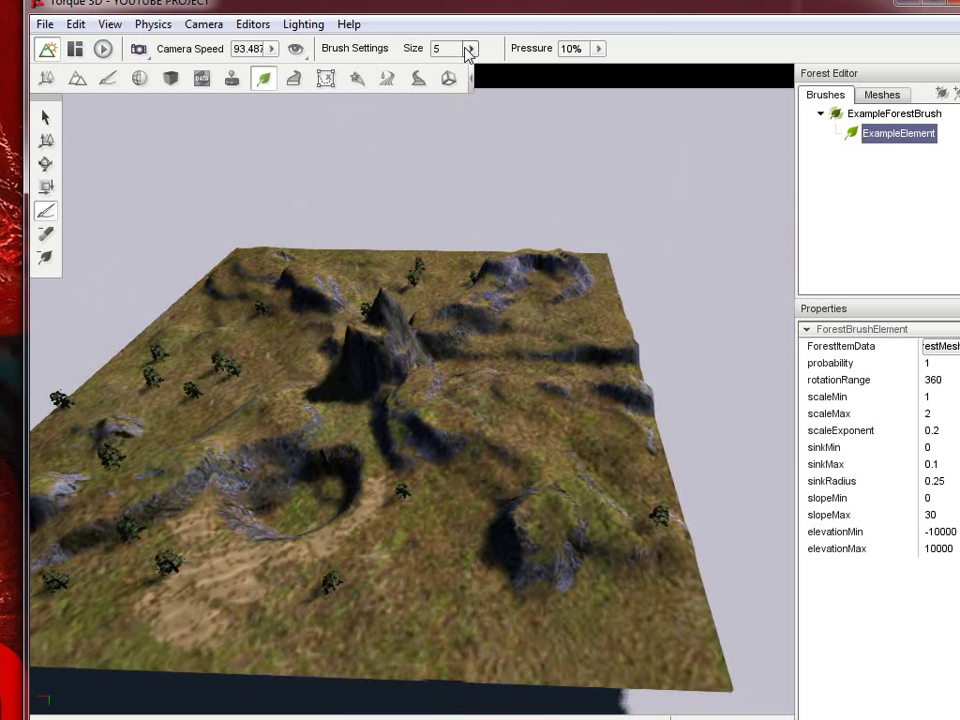
left_click(468, 49)
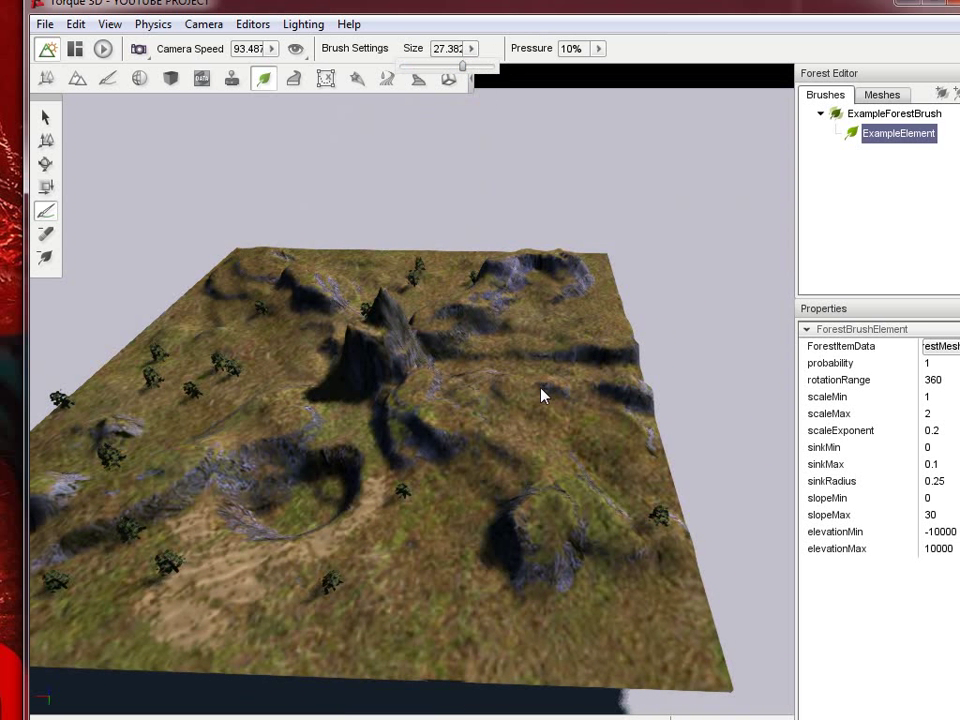
mouse_move(459, 441)
left_mouse_down()
mouse_move(476, 444)
mouse_move(456, 561)
left_mouse_up()
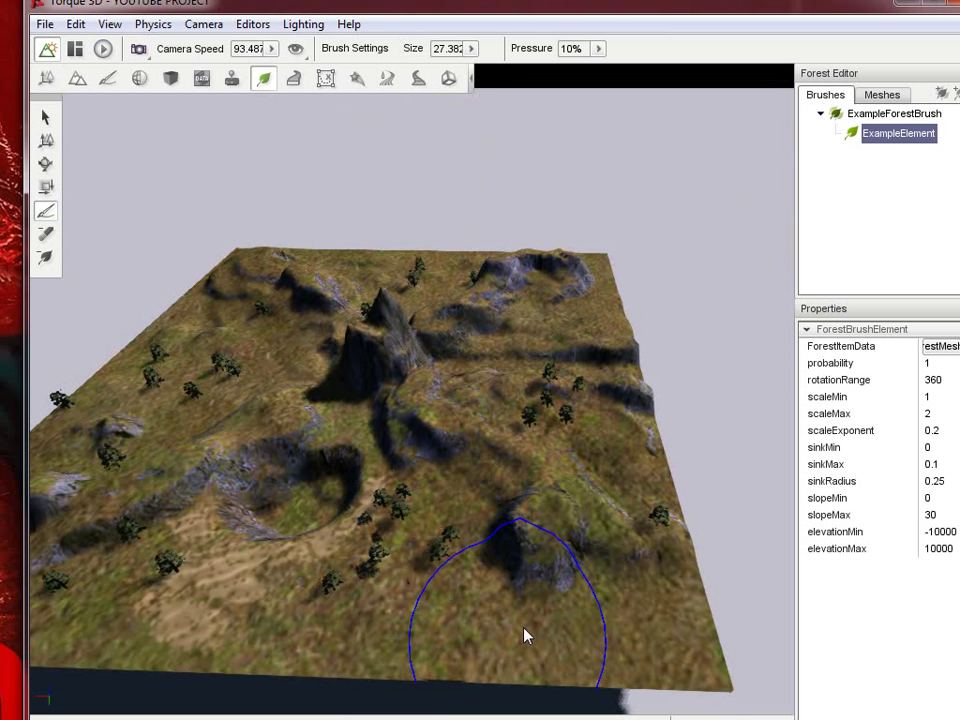
mouse_move(527, 636)
left_mouse_down()
mouse_move(465, 613)
mouse_move(407, 574)
mouse_move(170, 362)
mouse_move(231, 312)
mouse_move(396, 403)
mouse_move(454, 611)
mouse_move(508, 249)
mouse_move(285, 289)
mouse_move(570, 304)
mouse_move(609, 579)
mouse_move(497, 479)
mouse_move(414, 355)
mouse_move(354, 411)
mouse_move(334, 480)
mouse_move(576, 578)
left_mouse_up()
key("a")
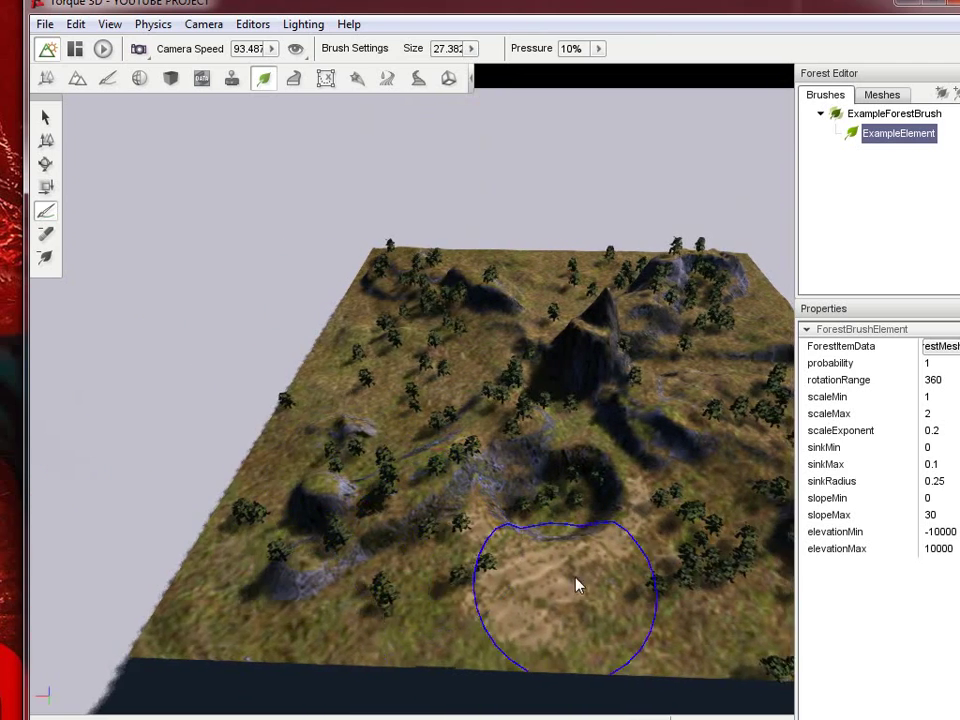
mouse_move(577, 585)
right_mouse_down()
mouse_move(540, 619)
mouse_move(675, 525)
right_mouse_up()
mouse_move(675, 525)
left_mouse_down()
mouse_move(602, 403)
mouse_move(512, 568)
mouse_move(480, 504)
mouse_move(604, 336)
mouse_move(446, 272)
mouse_move(379, 269)
left_mouse_up()
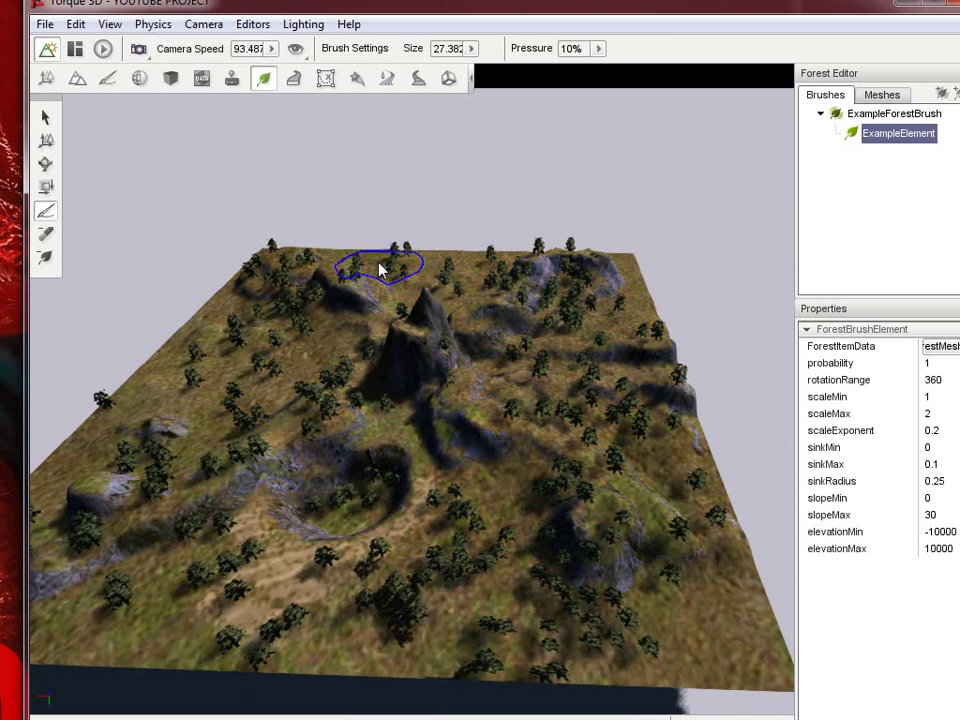
mouse_move(195, 355)
left_mouse_down()
mouse_move(101, 467)
mouse_move(414, 454)
mouse_move(516, 462)
mouse_move(469, 531)
left_mouse_up()
- Select the painted trees inside the crater and delete them all
right_click_drag(469, 531, 513, 366)
key("w")
key("w")
key("w")
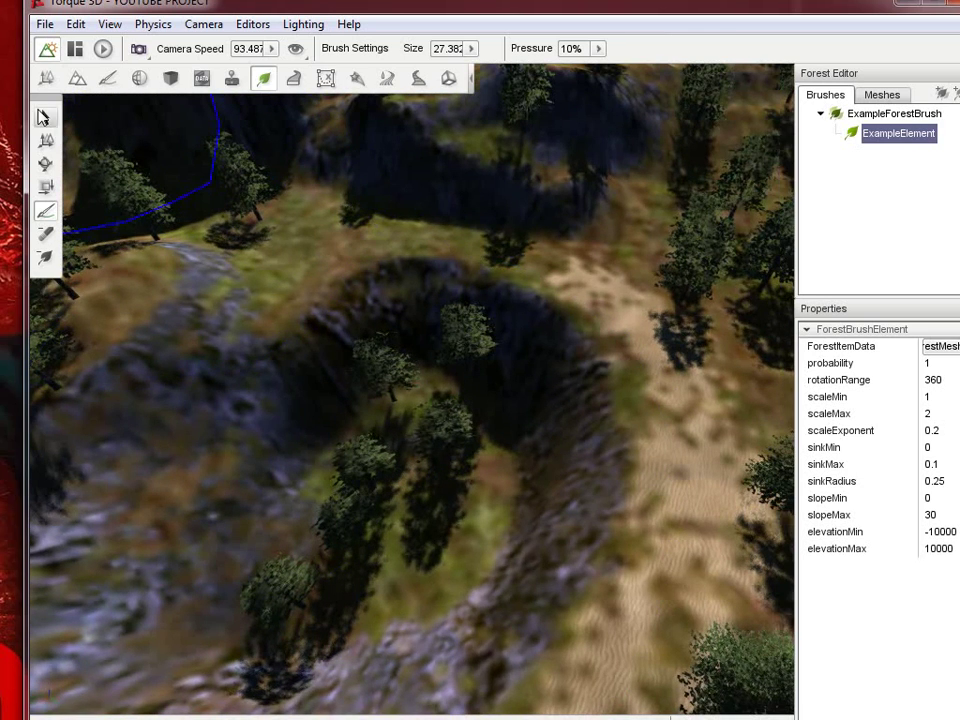
left_click(42, 117)
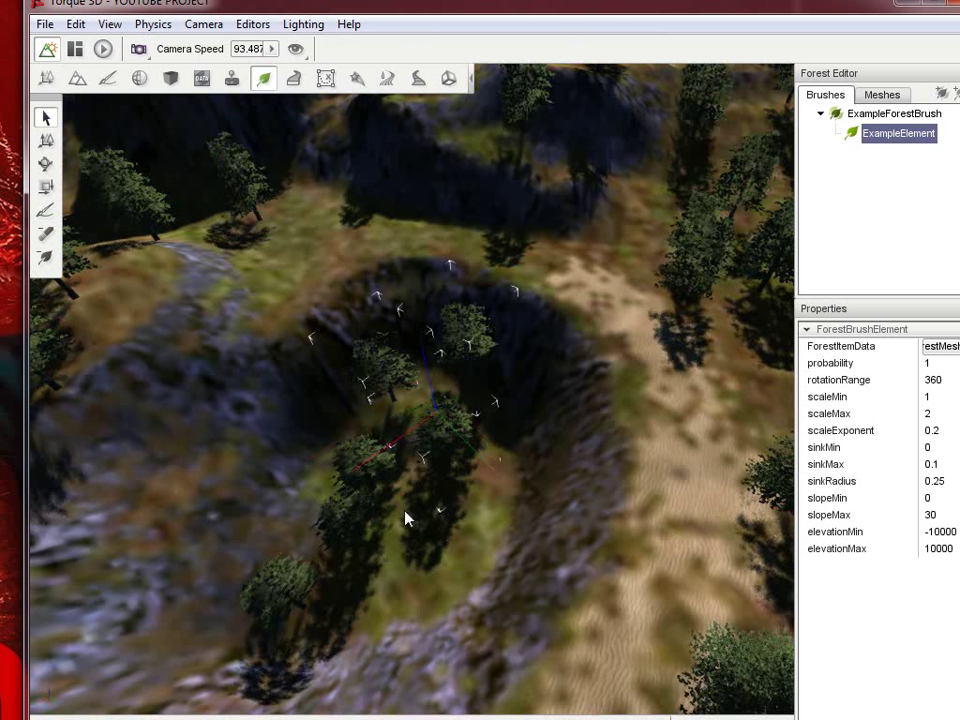
left_click(366, 530)
left_click(383, 477)
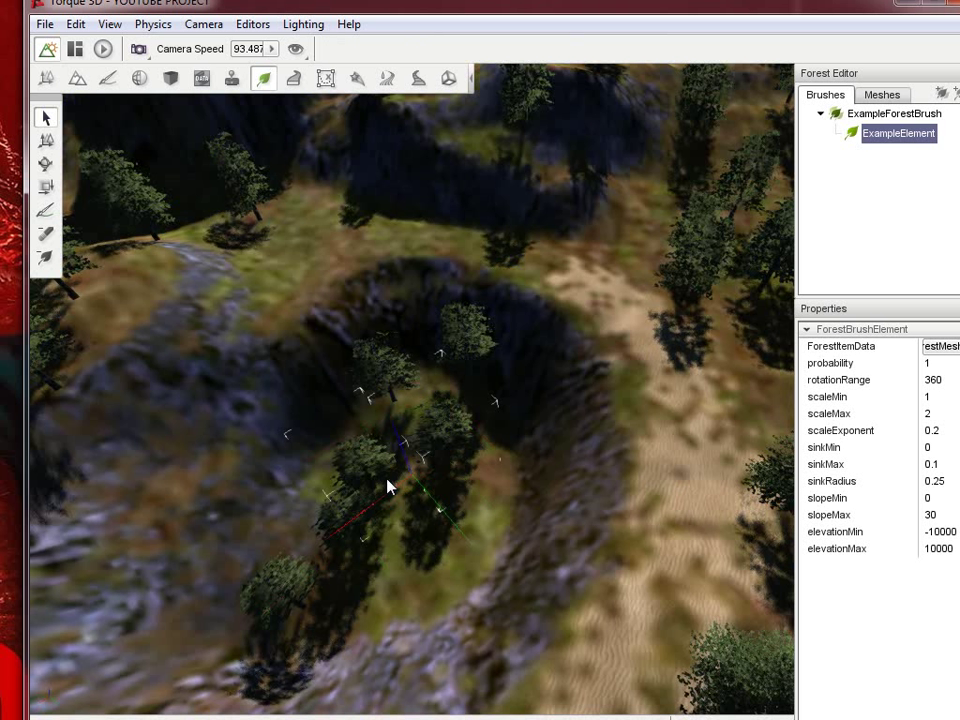
left_click(380, 375, "ctrl")
left_click(472, 328, "ctrl")
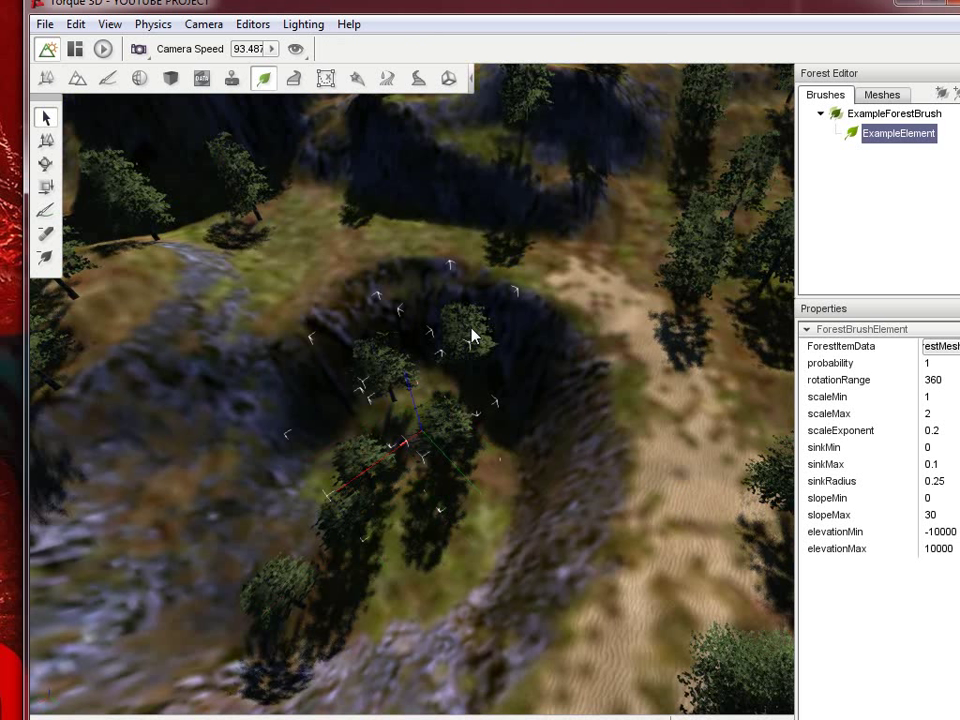
key("Delete")
left_click(362, 545)
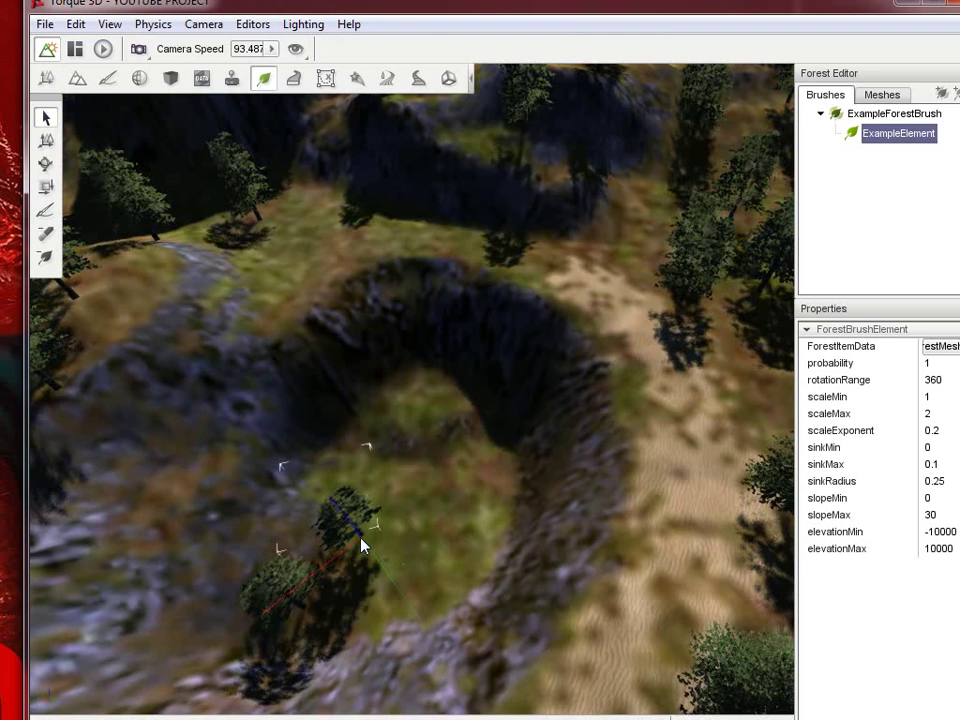
key("Delete")
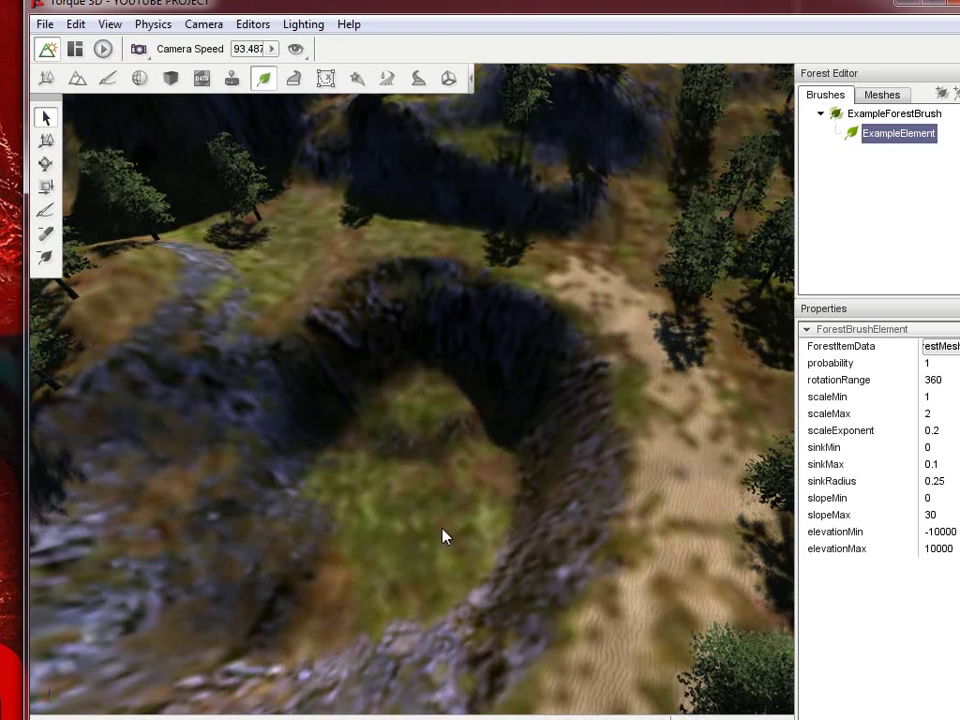
- Delete individual trees growing along the rocky slopes near the grass-topped mound
right_click_drag(512, 372, 511, 372)
key("w")
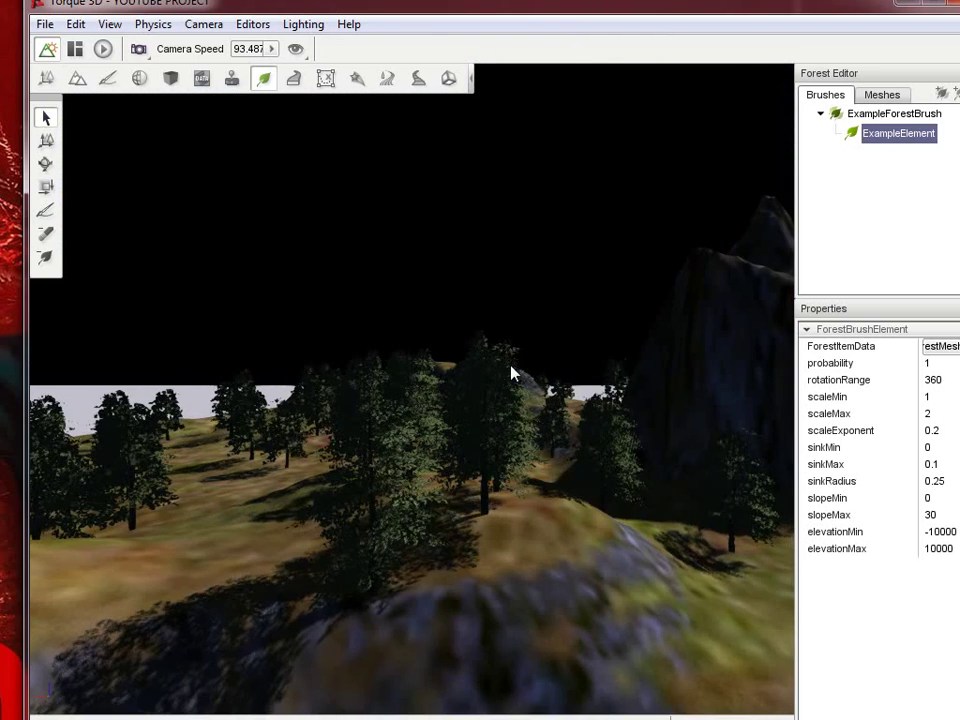
key("Delete")
mouse_move(396, 529)
right_mouse_down()
mouse_move(511, 365)
mouse_move(512, 374)
right_mouse_up()
key("w")
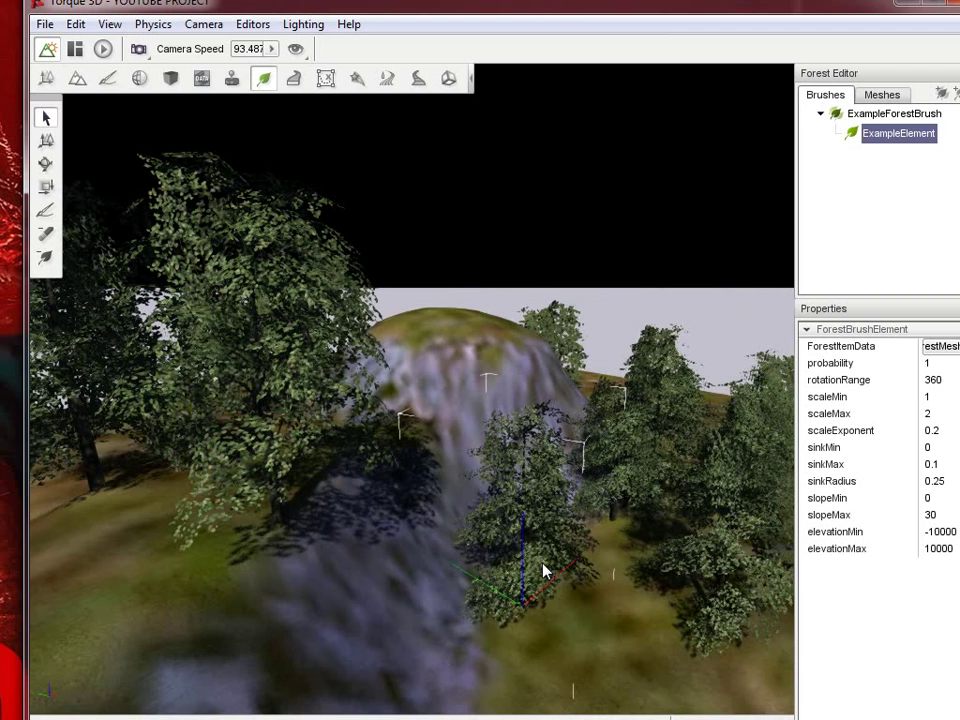
key("Delete")
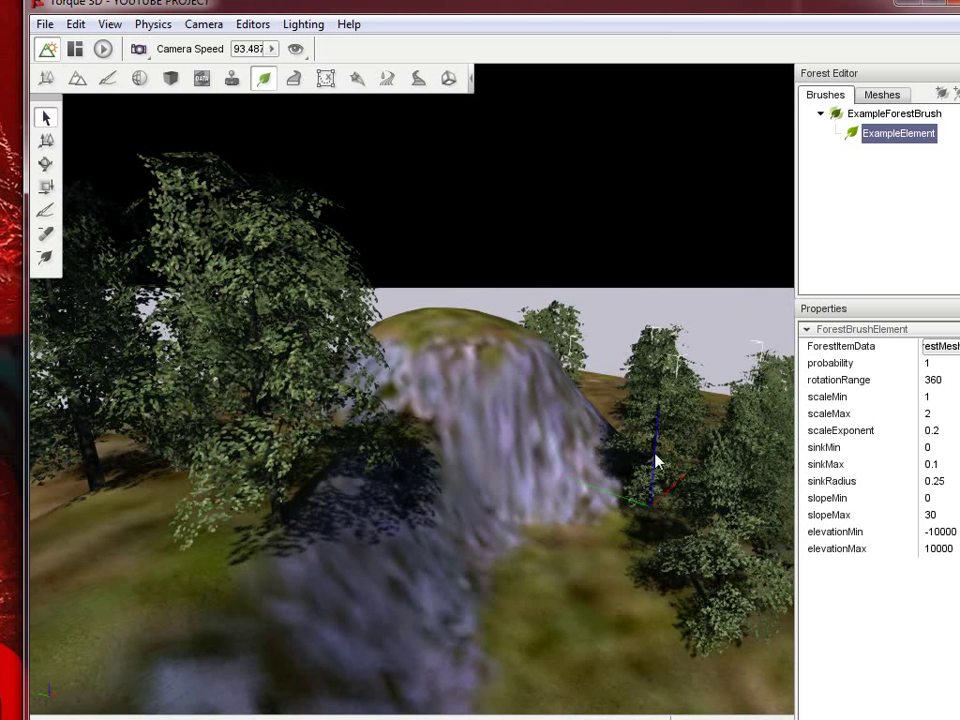
key("Delete")
right_click_drag(673, 450, 512, 373)
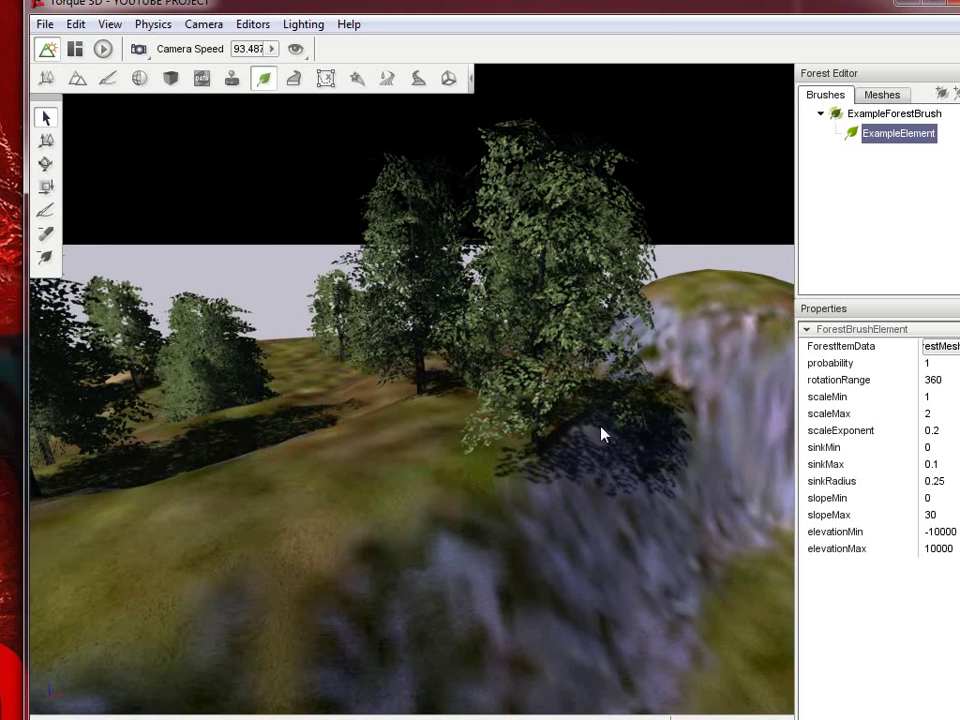
- Examine the forested terrain from ground level and from a distant overview
right_click_drag(602, 433, 511, 373)
key("s")
key("w")
key("s")
key("w")
key("w")
key("s")
key("s")
key("d")
key("a")
key("w")
key("s")
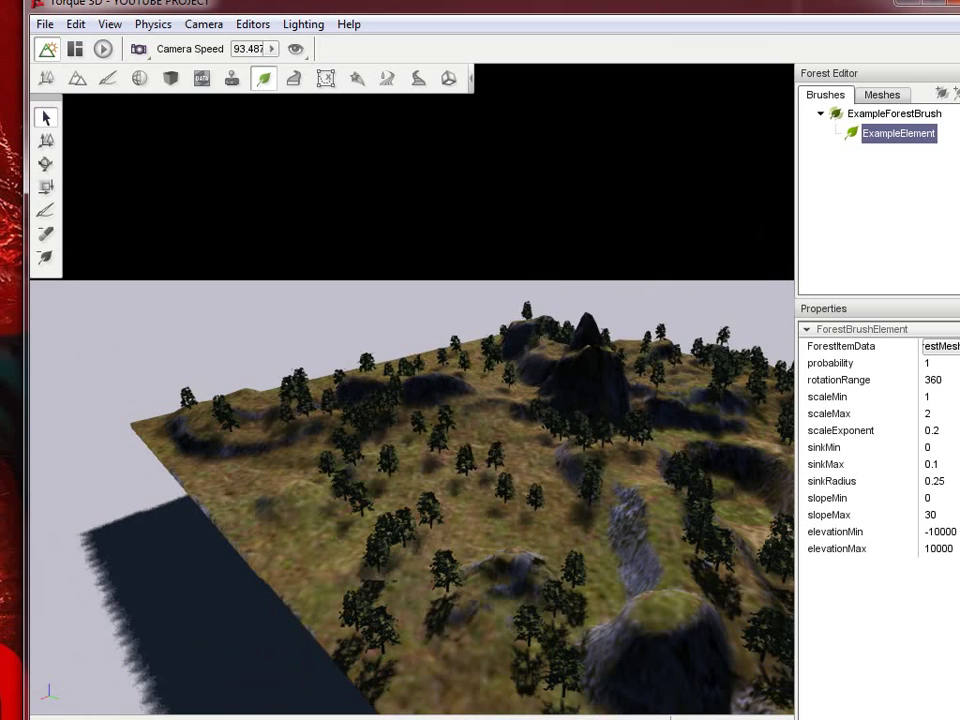
- Try to add a new forest mesh from the project's art/forest folder
left_click(884, 95)
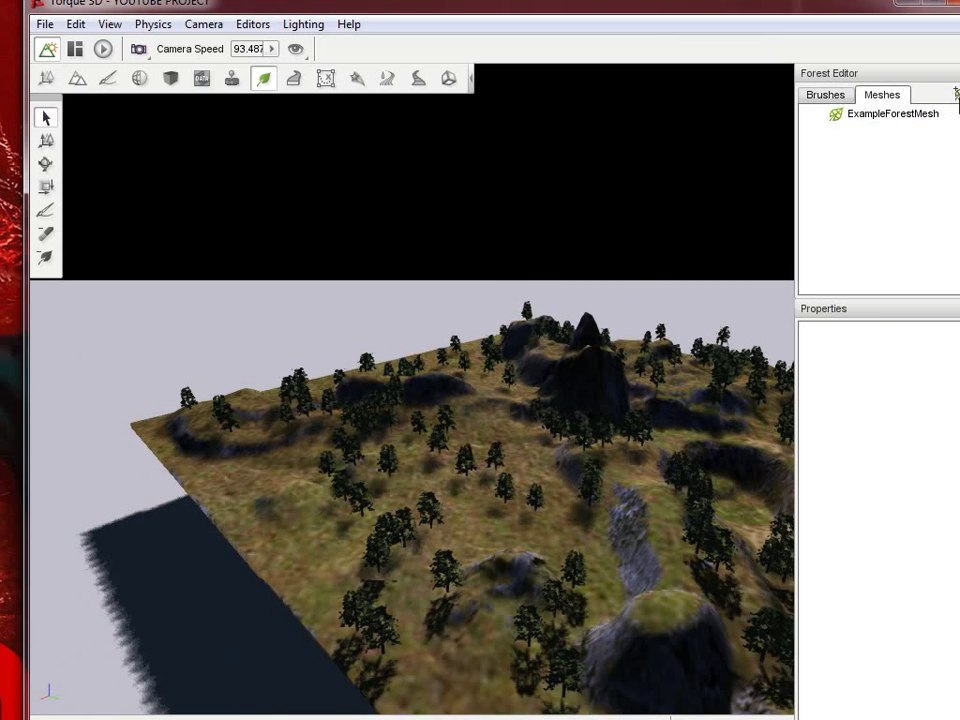
left_click(955, 96)
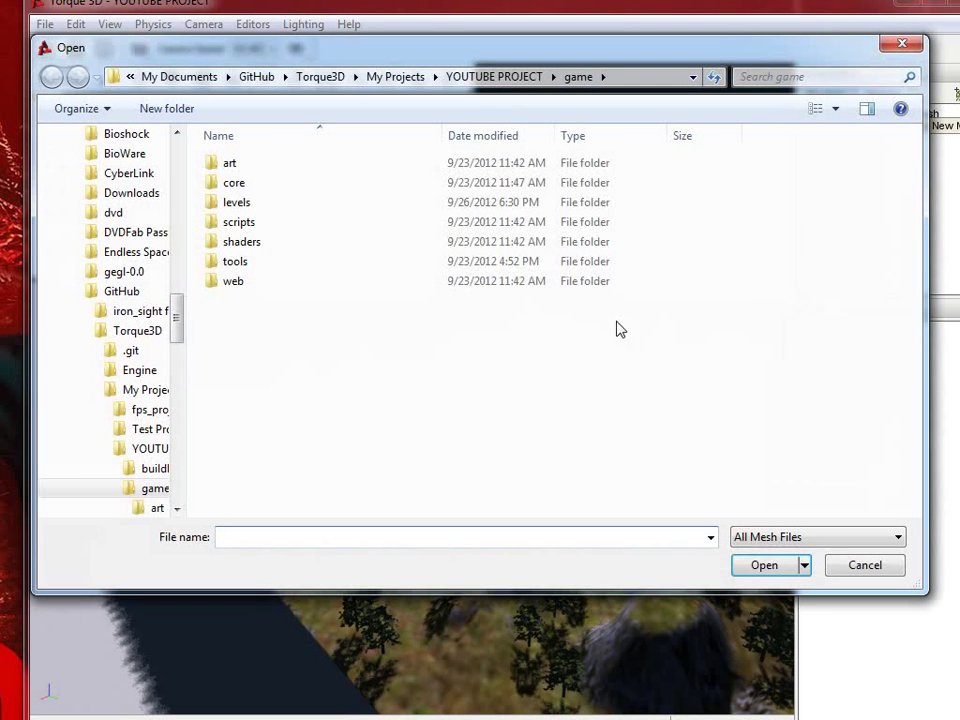
double_click(240, 165)
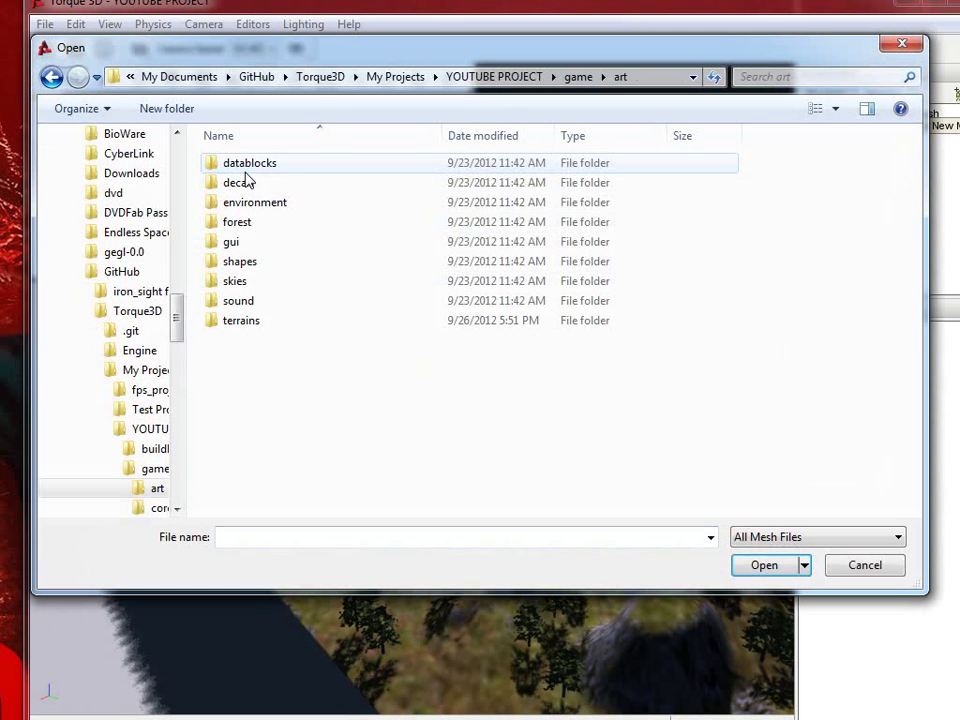
double_click(298, 222)
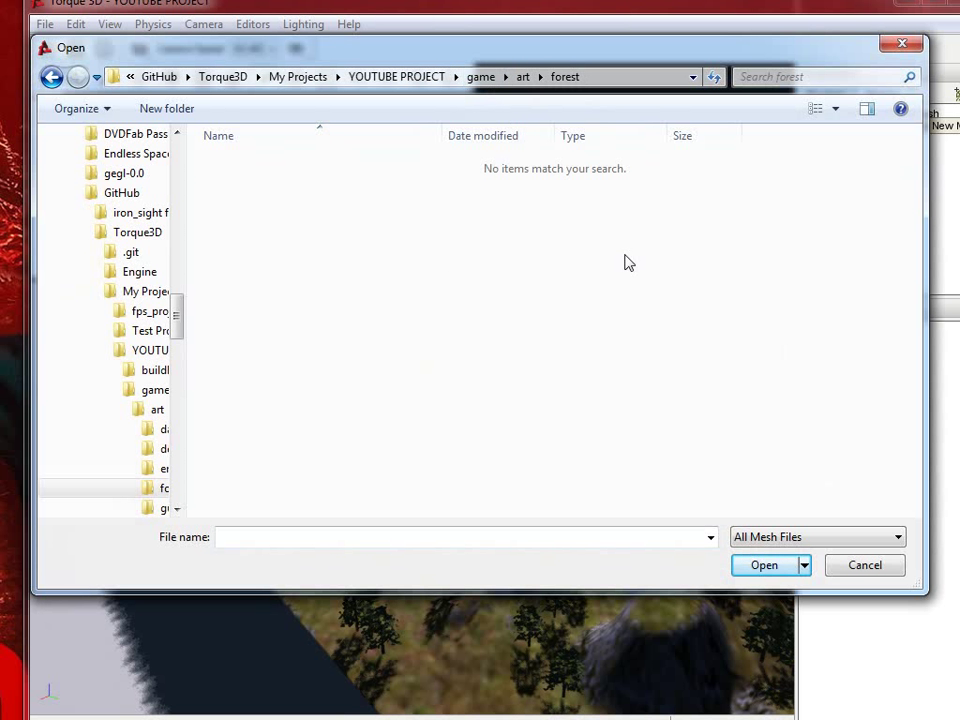
left_click(860, 566)
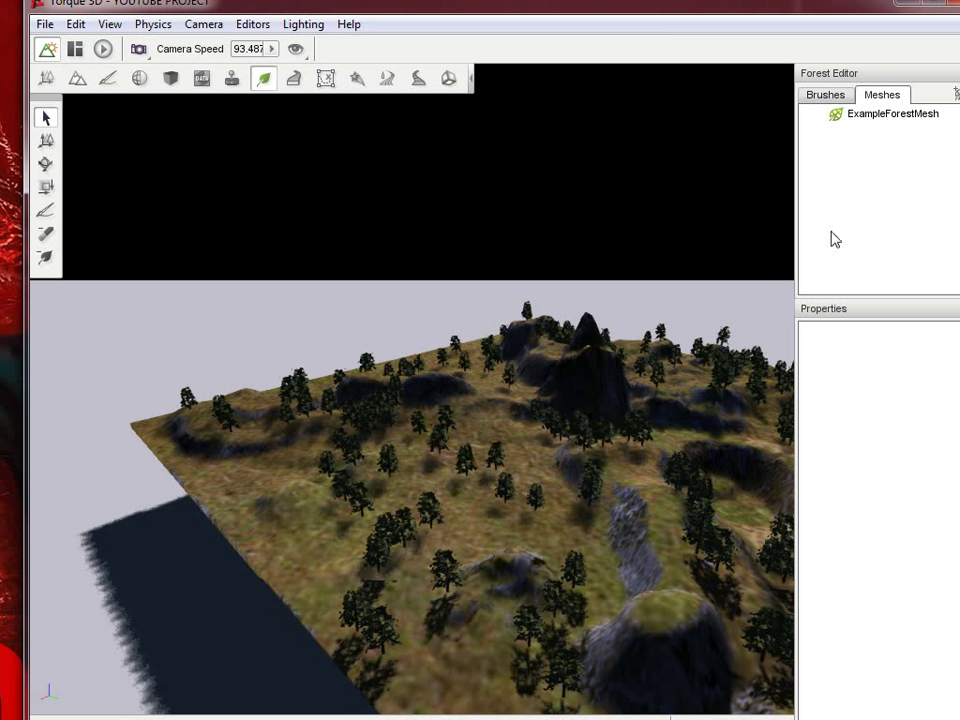
- Return to the forest brushes and add a new brush alongside ExampleForestBrush
left_click(824, 95)
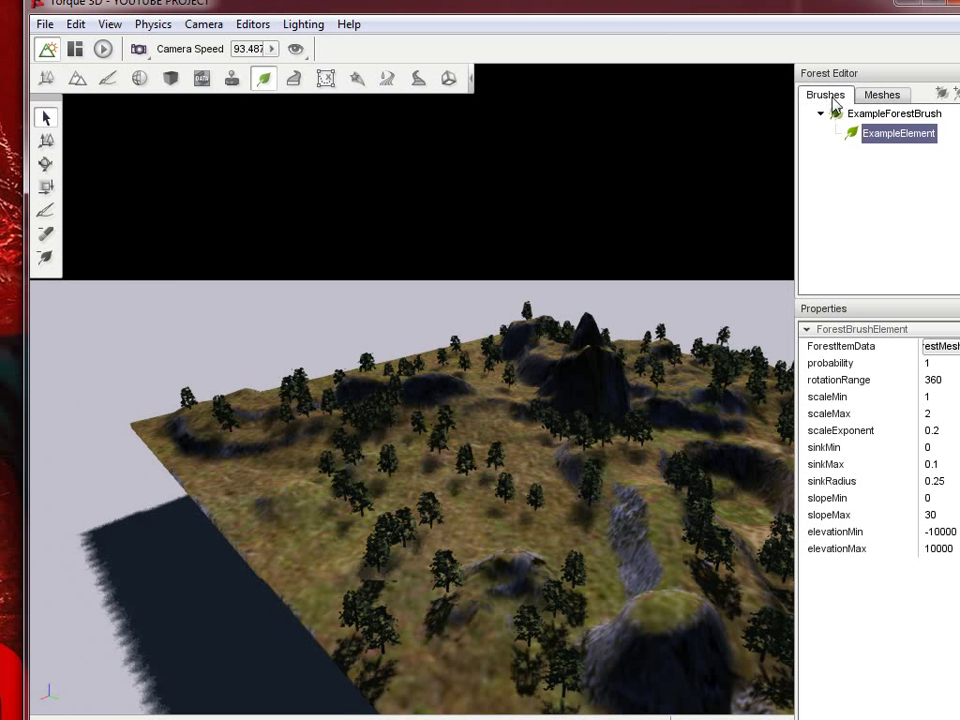
left_click(940, 96)
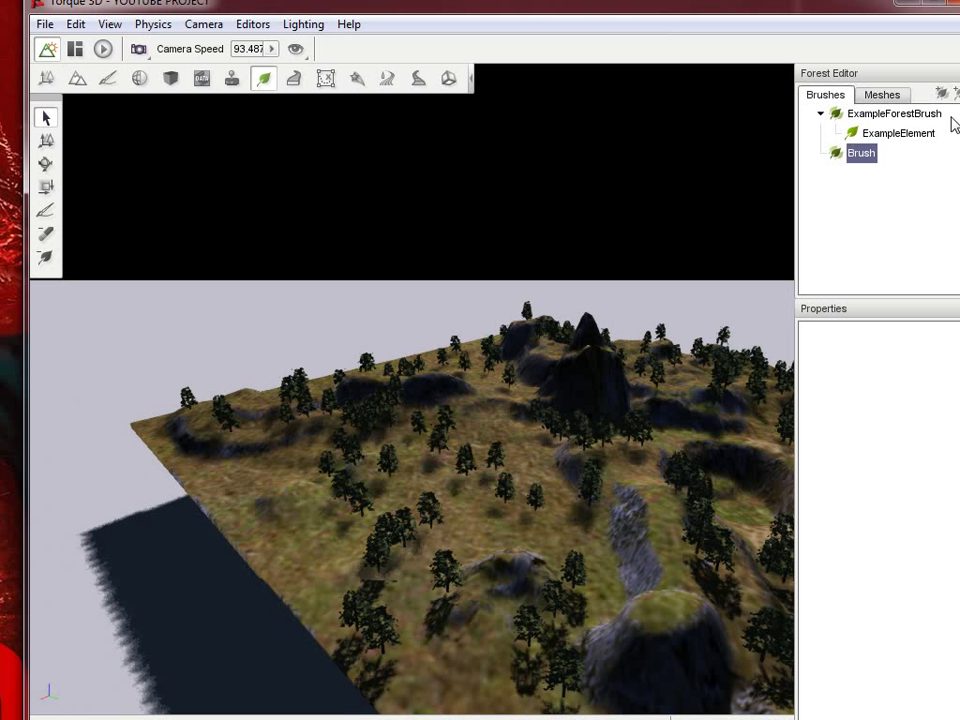
- Add an element to the new forest brush, set its ForestItemData to ExampleForestMesh, and view the forest meshes list
left_click(955, 95)
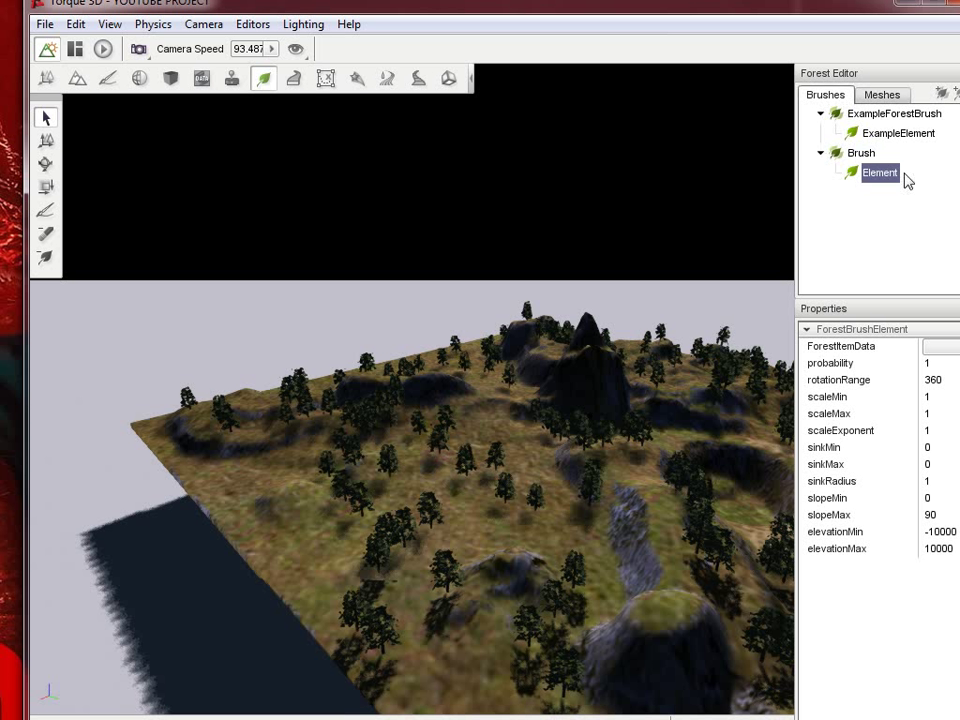
left_click(884, 157)
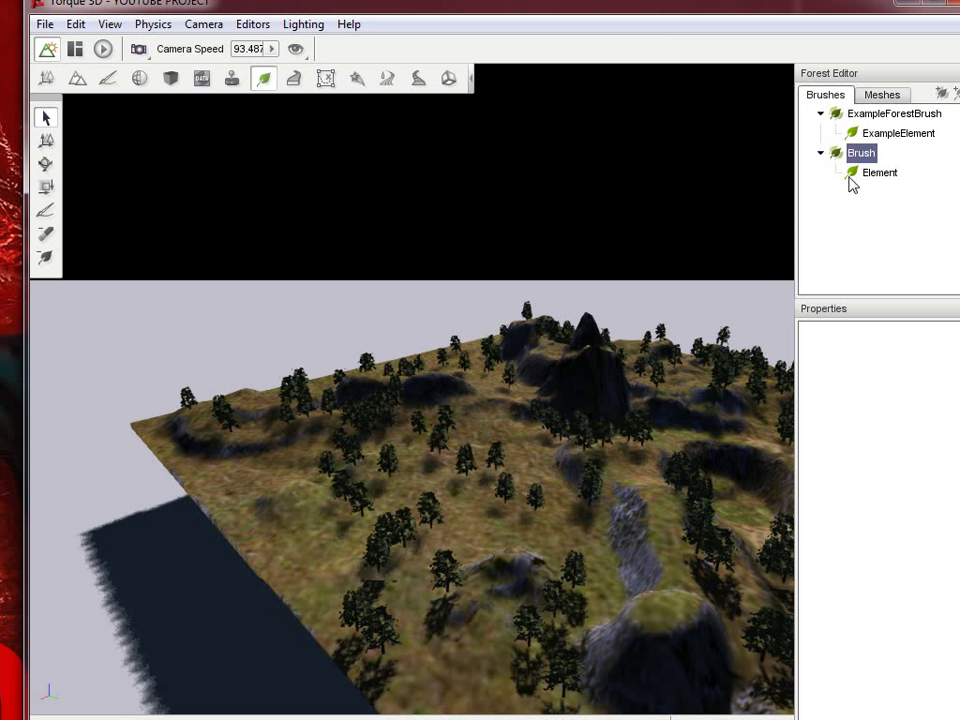
left_click(882, 175)
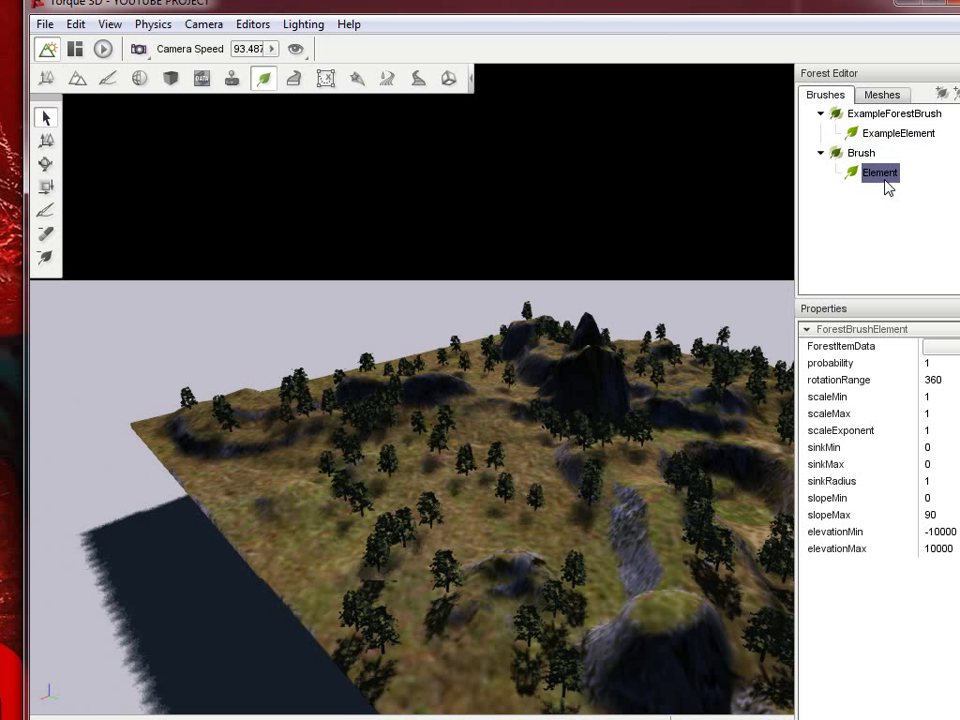
left_click(958, 350)
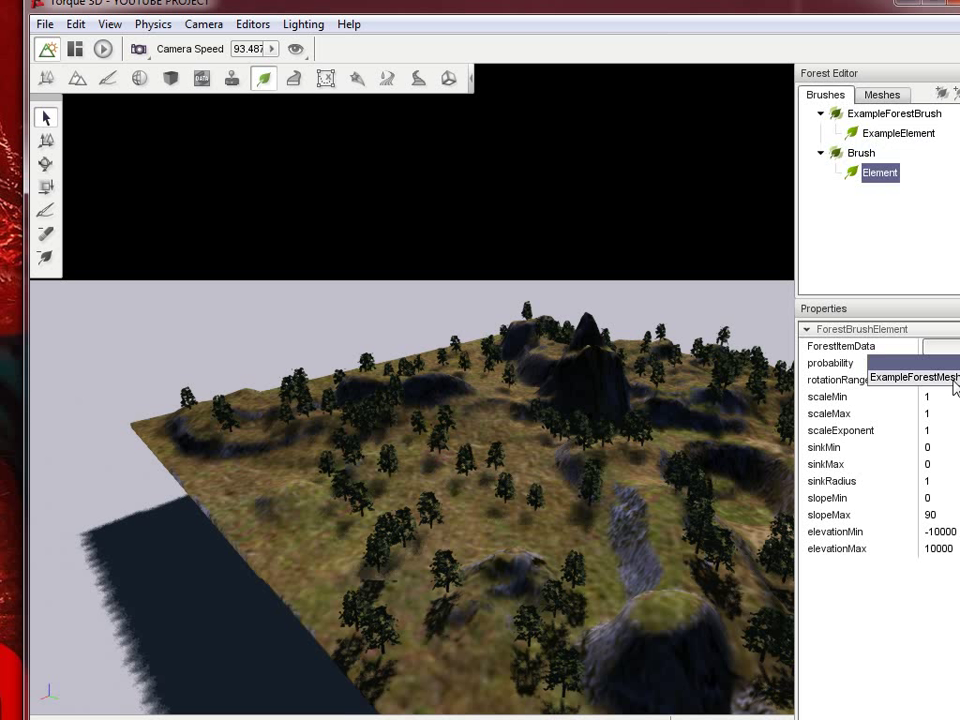
left_click(912, 378)
left_click(882, 95)
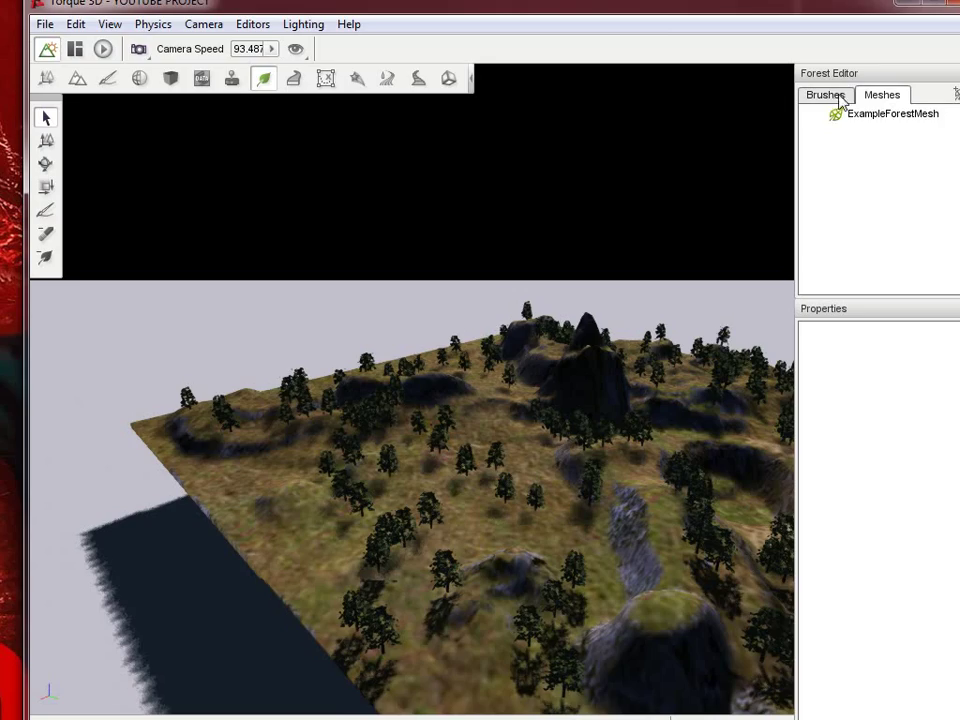
- Open the mesh road editor and survey the forested terrain around the crater and central peak
right_click_drag(478, 459, 432, 362)
key("w")
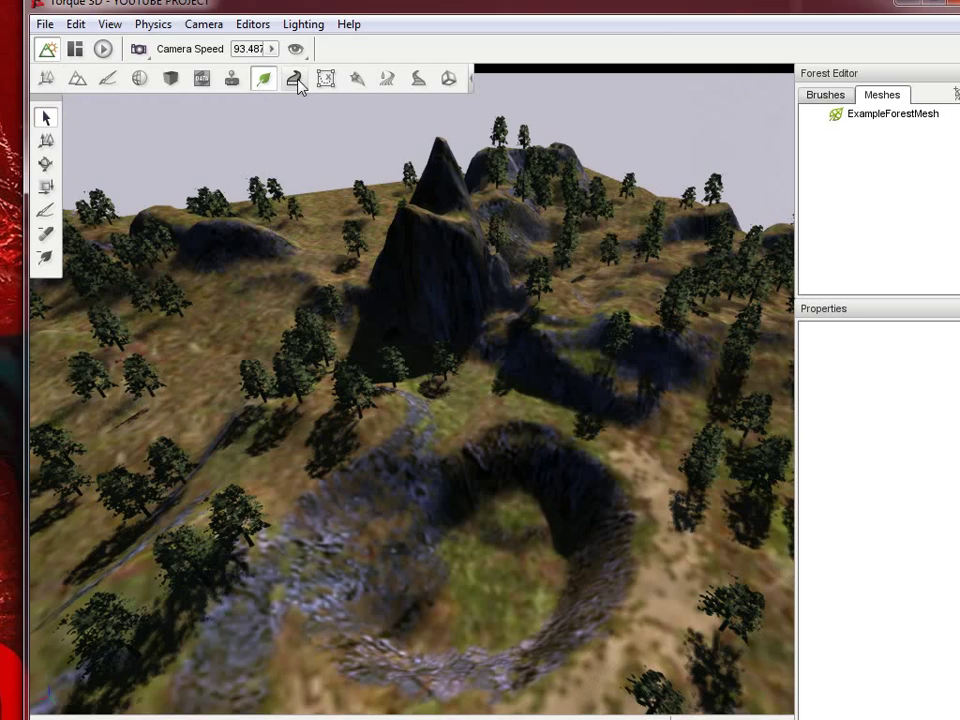
left_click(295, 80)
right_click_drag(510, 375, 510, 373)
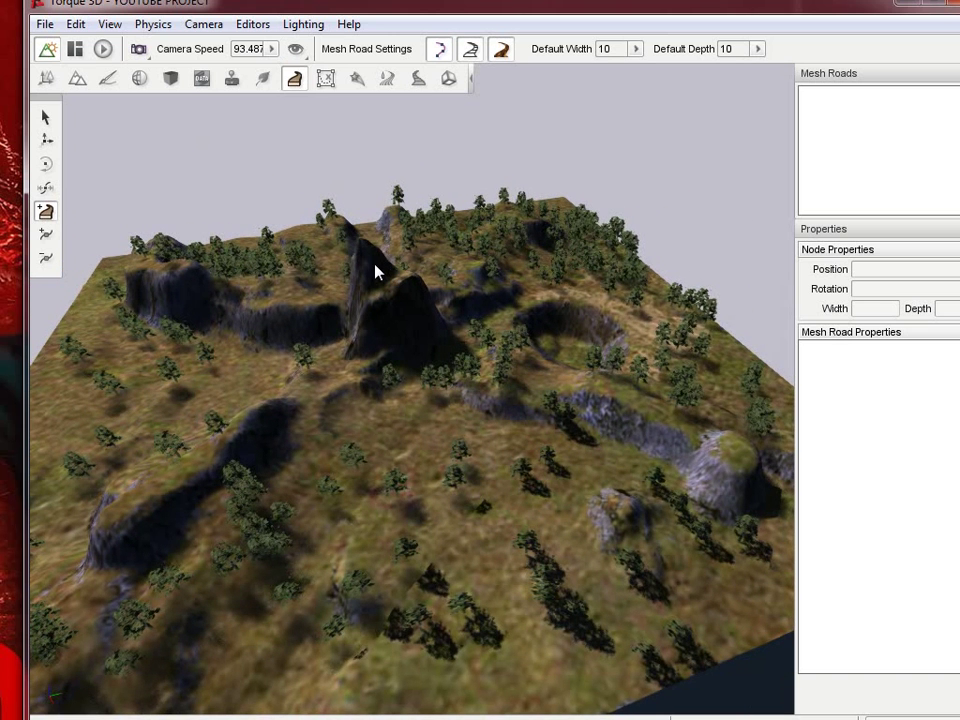
- Lay a trial decal road of width 10 on the grassy ground near the terrain's edge, and delete it
left_click(417, 83)
right_click_drag(508, 375, 512, 366)
key("w")
left_click(511, 566)
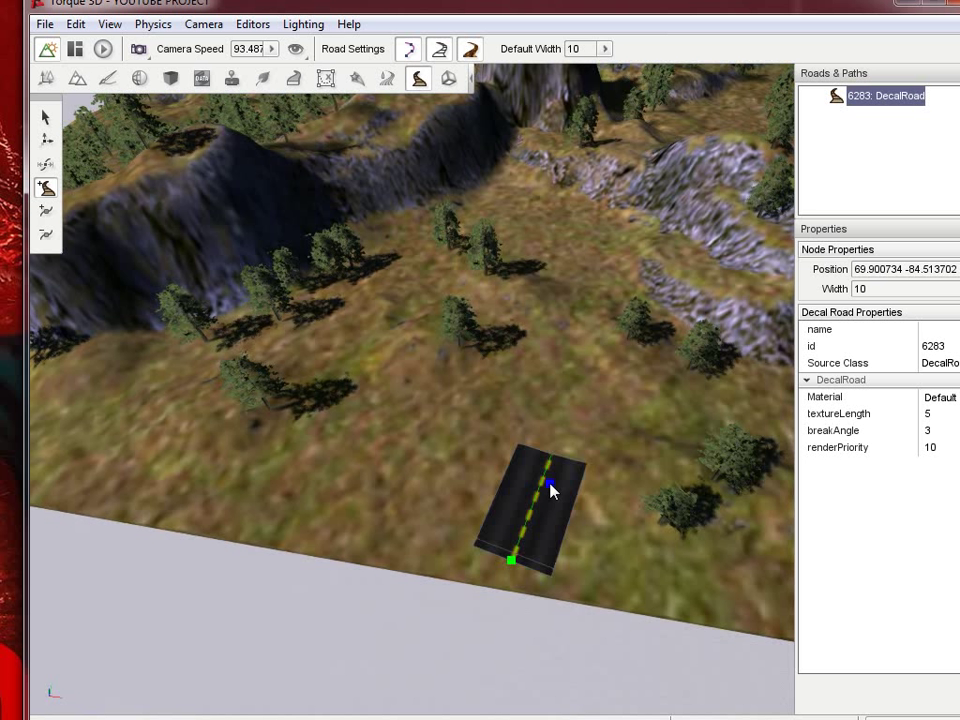
left_click(584, 391)
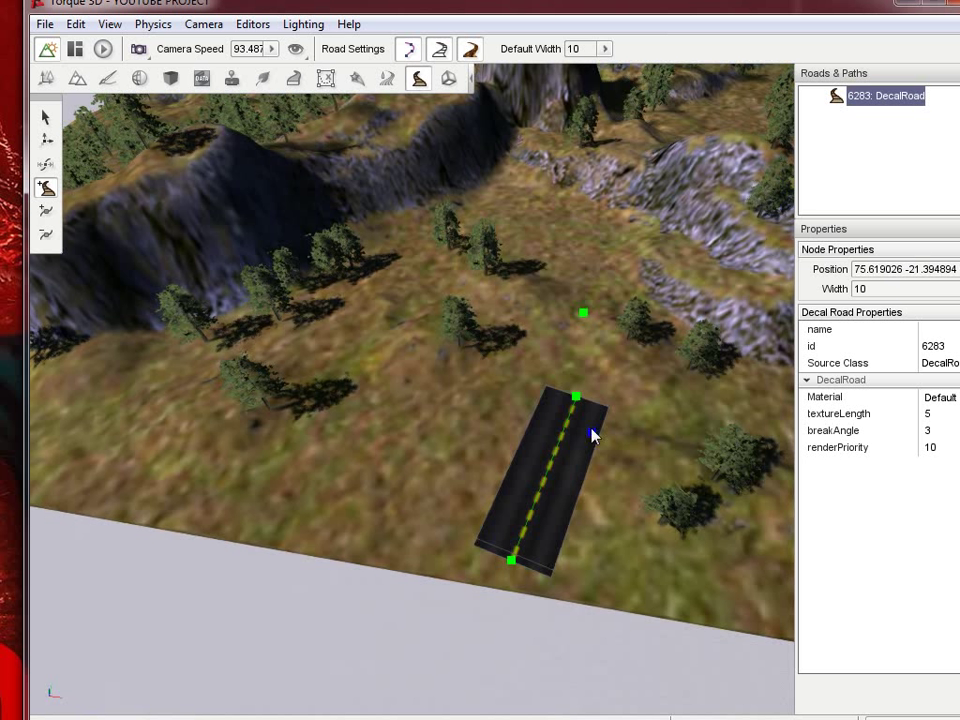
key("Delete")
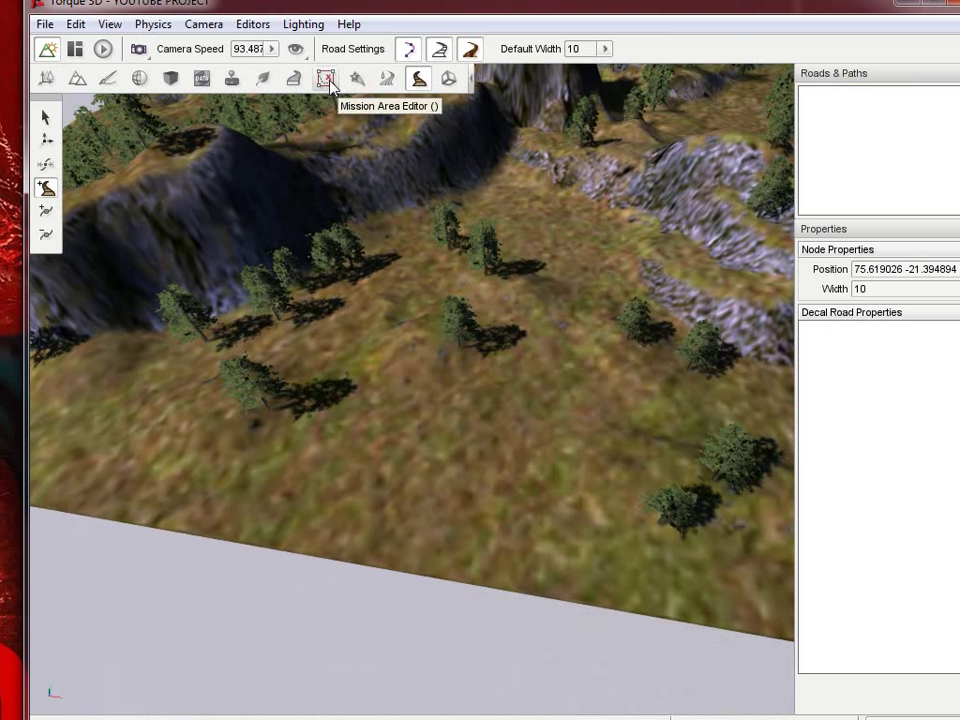
- Open the river editor and examine the rocky channel leading up to the tall peak
left_click(387, 79)
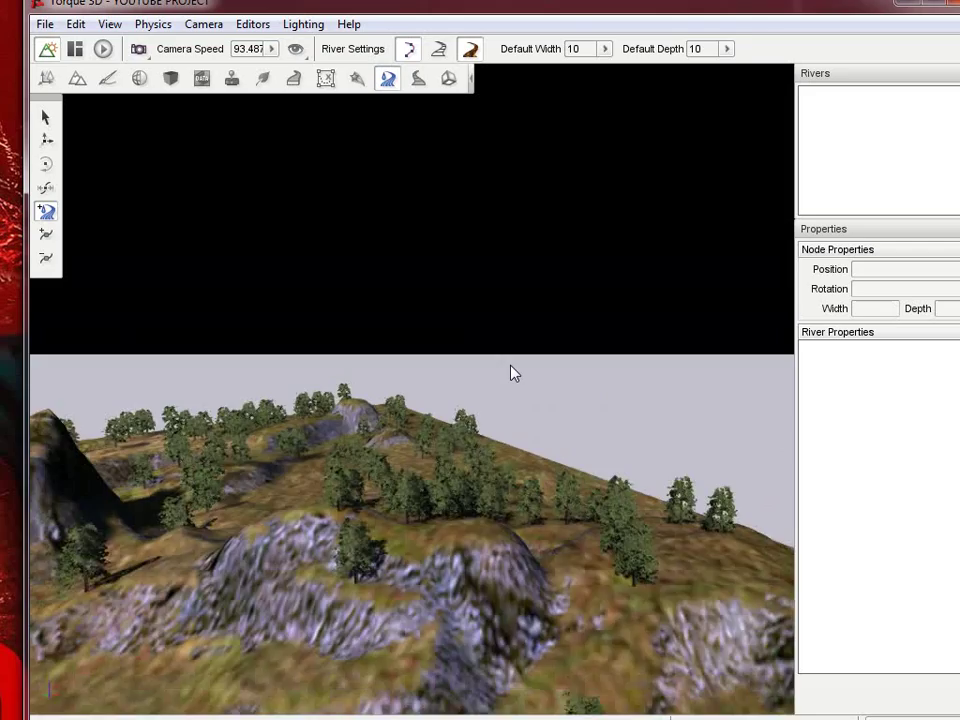
key("w")
right_click_drag(510, 373, 510, 373)
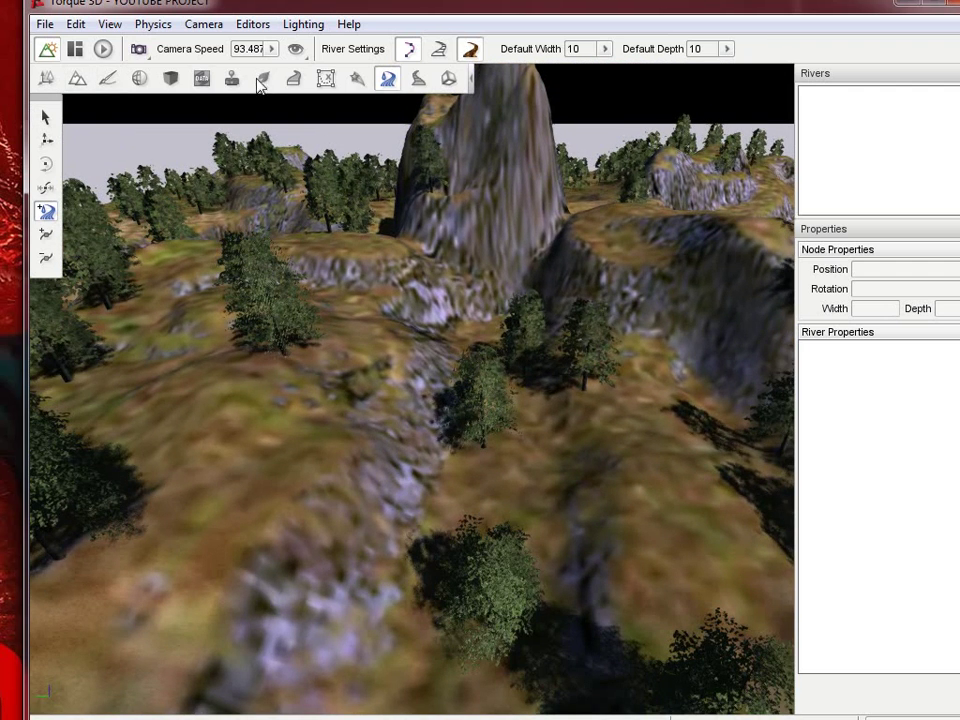
left_click(47, 80)
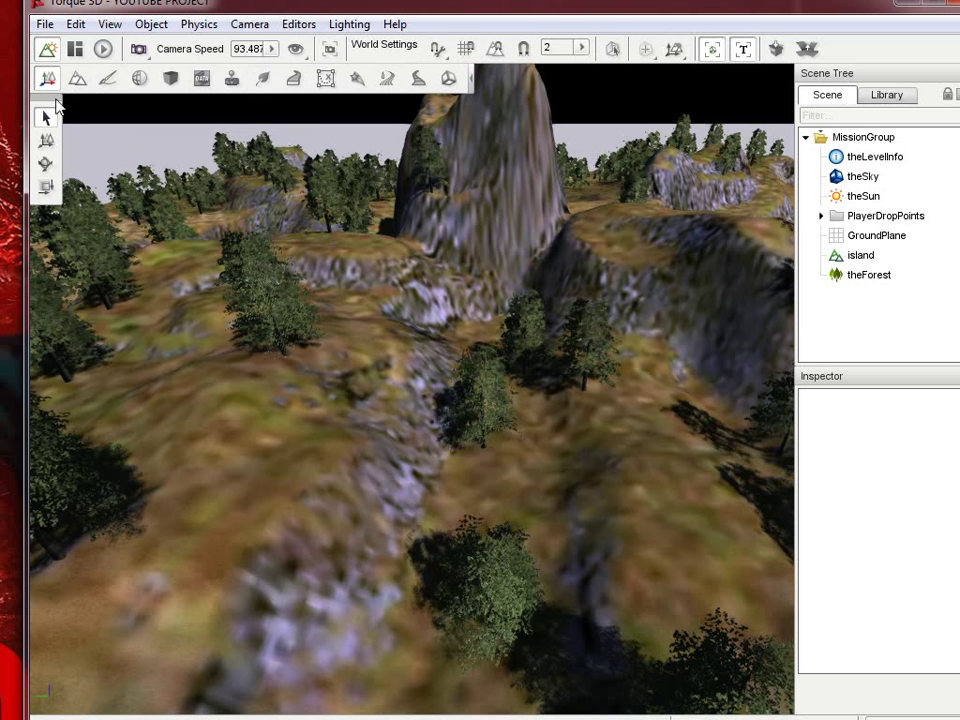
left_click(505, 601)
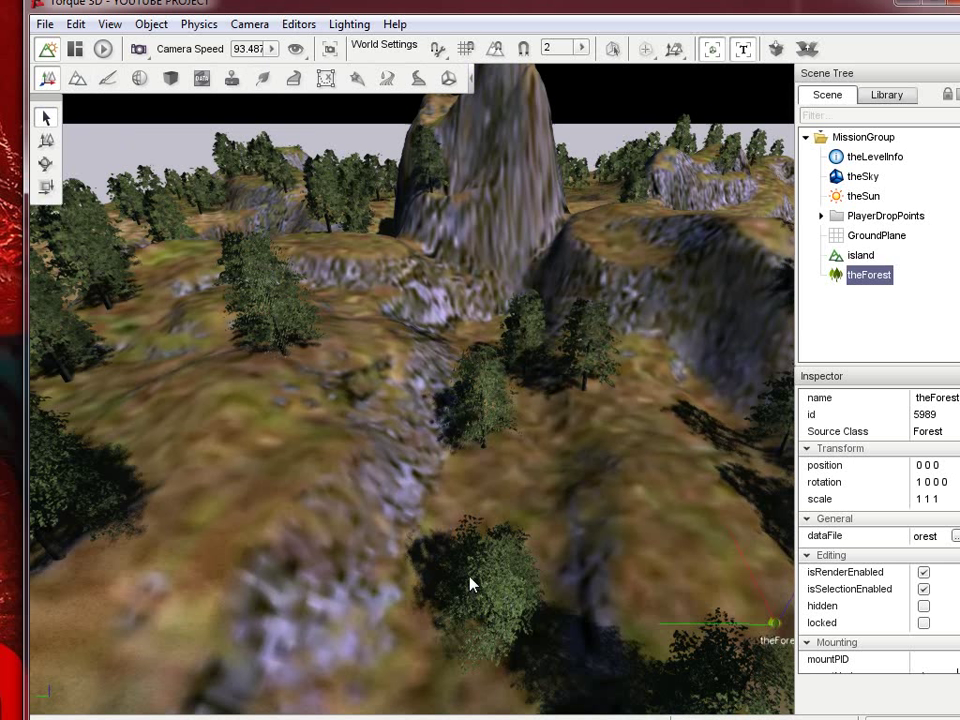
left_click(197, 158)
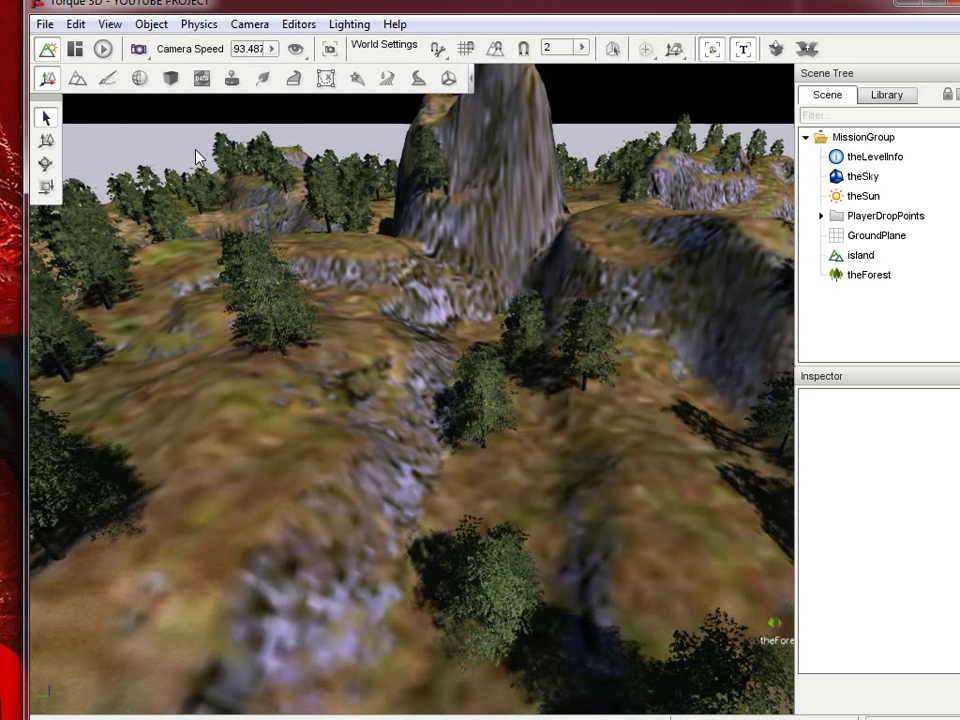
- Return to the forest editor and delete the trees standing in the channel below the peak
left_click(263, 79)
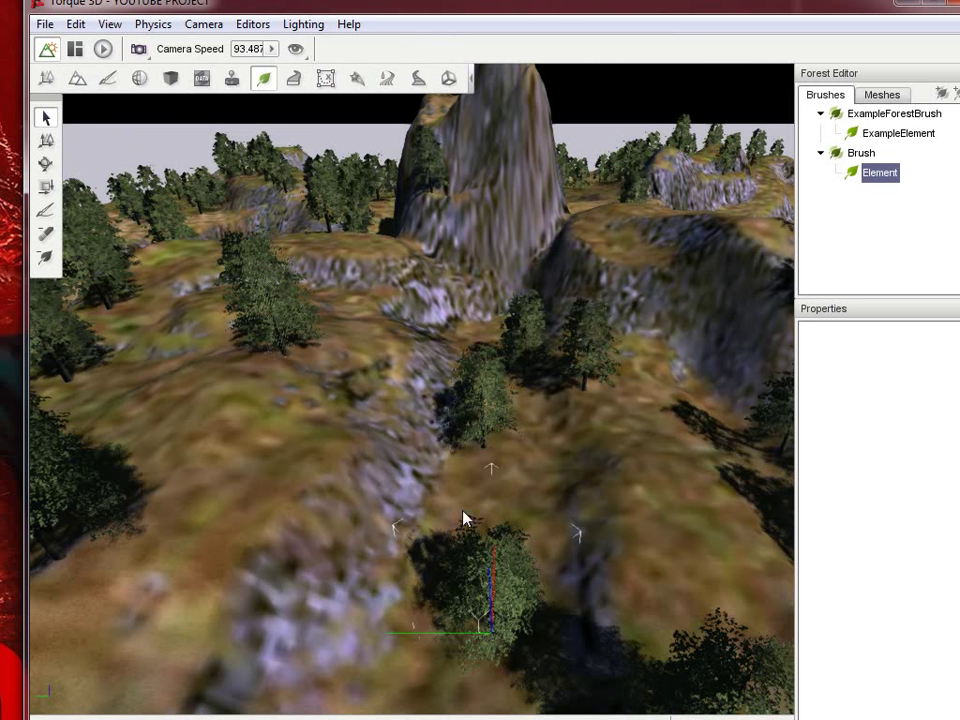
left_click(529, 345)
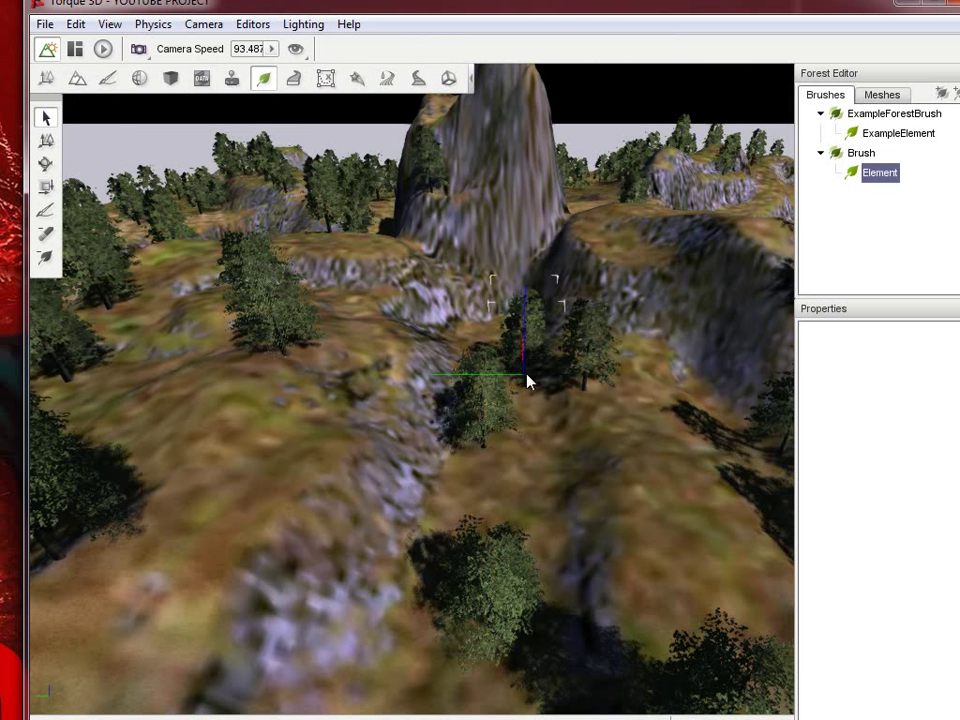
left_click(503, 594, "ctrl")
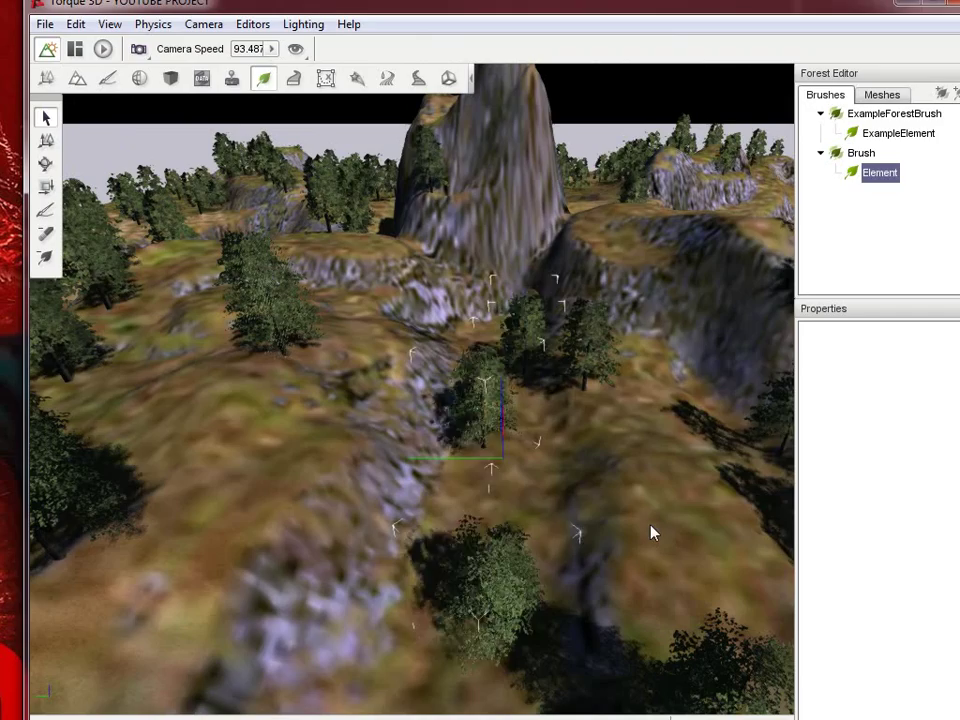
key("Delete")
right_click_drag(632, 506, 487, 357)
key("s")
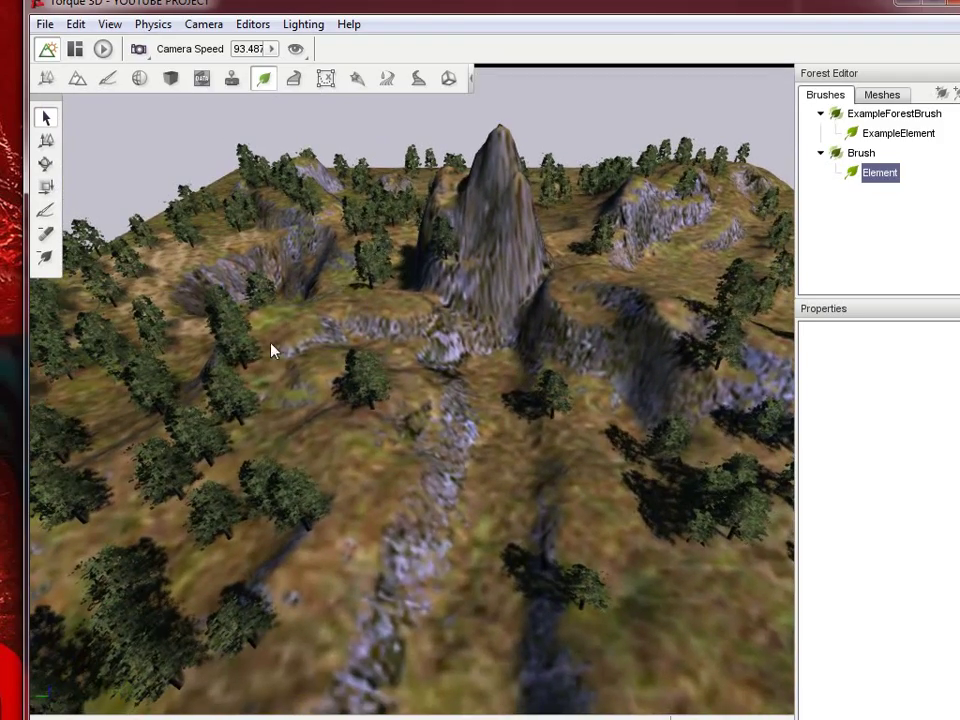
- Start a new river of width 10 in the channel at the foot of the central peak
left_click(388, 80)
key("s")
right_click_drag(478, 251, 511, 372)
key("w")
scroll(510, 372, "up", 5)
scroll(510, 373, "down", 6)
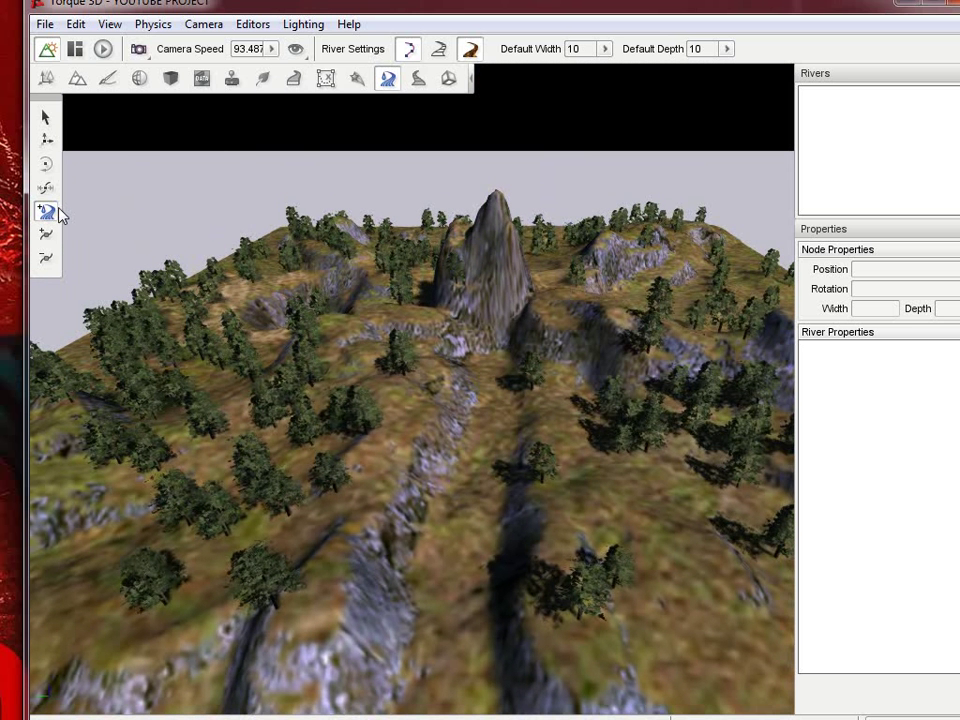
left_click(498, 345)
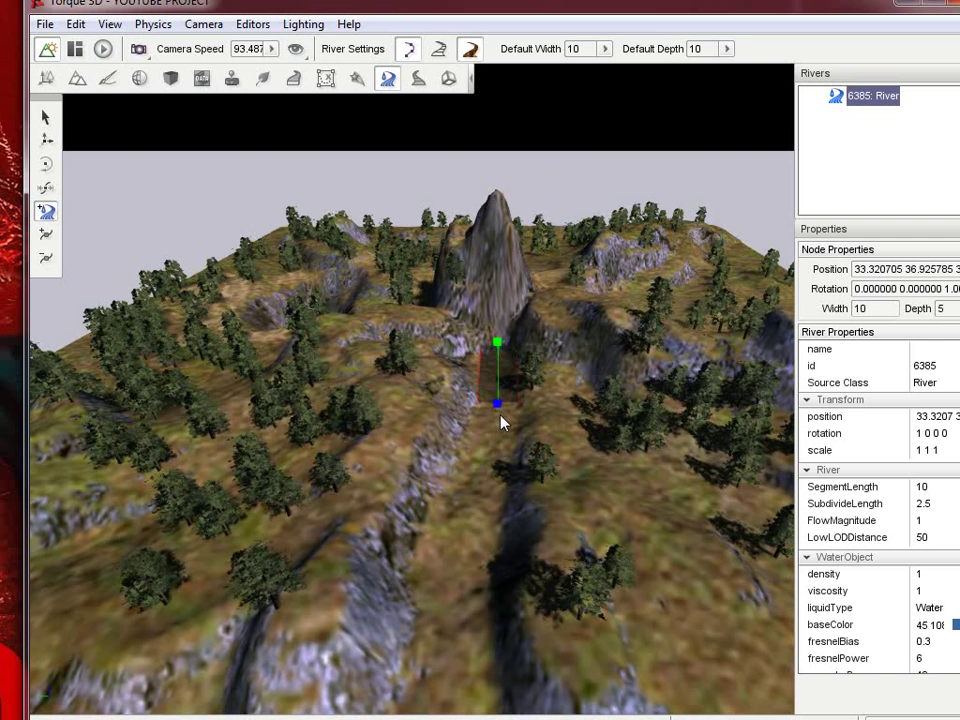
scroll(480, 505, "down", 3)
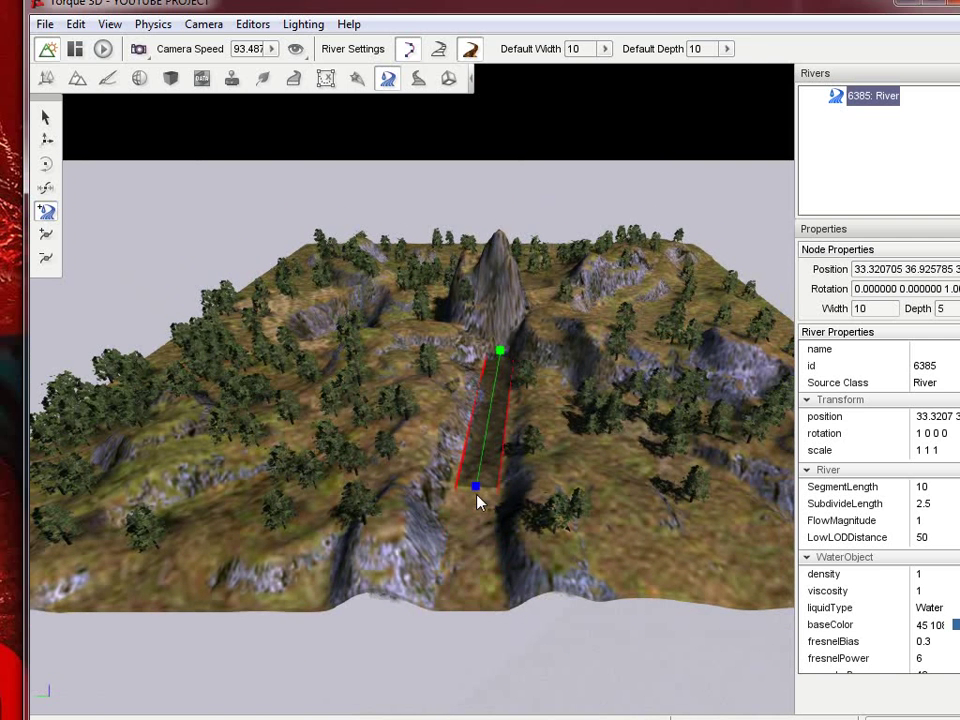
- Extend the river with further nodes down the channel to the terrain's edge
left_click(474, 550)
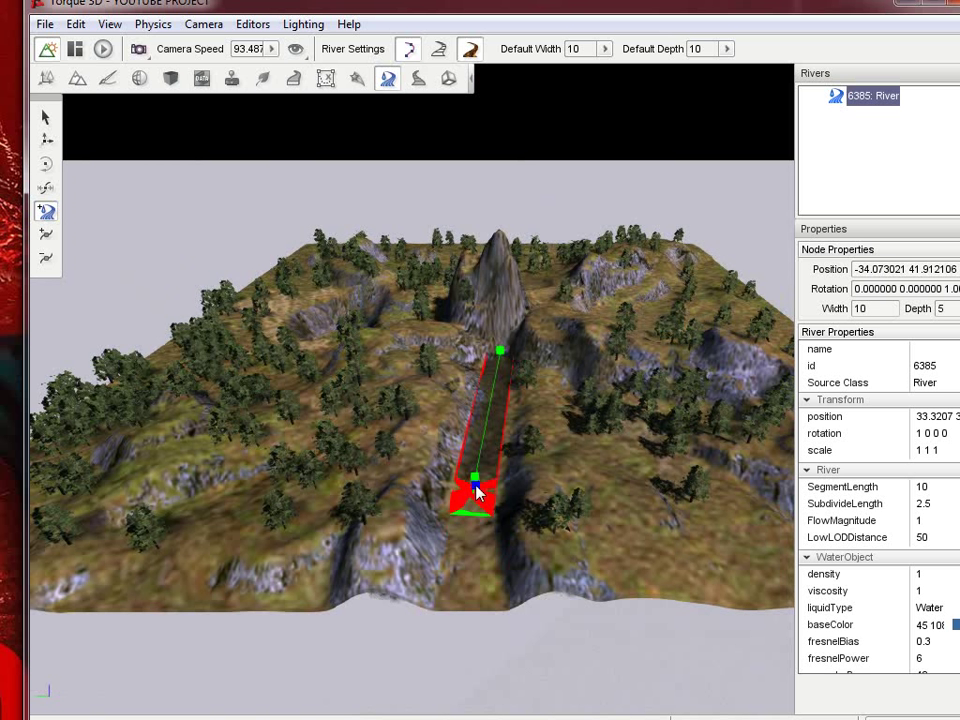
left_click(471, 603)
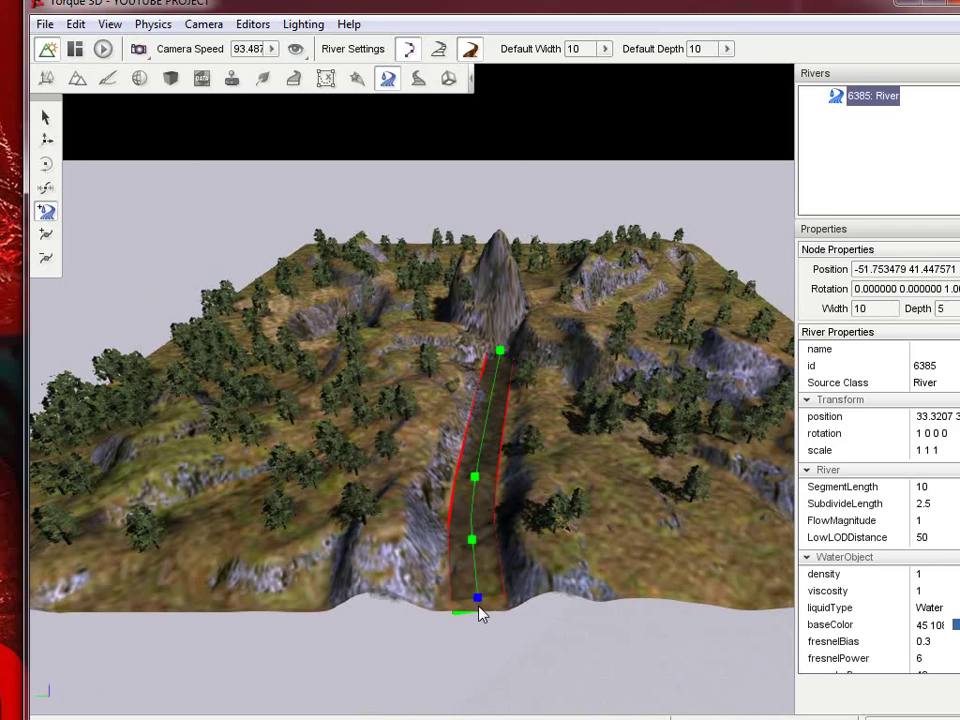
left_click(479, 612)
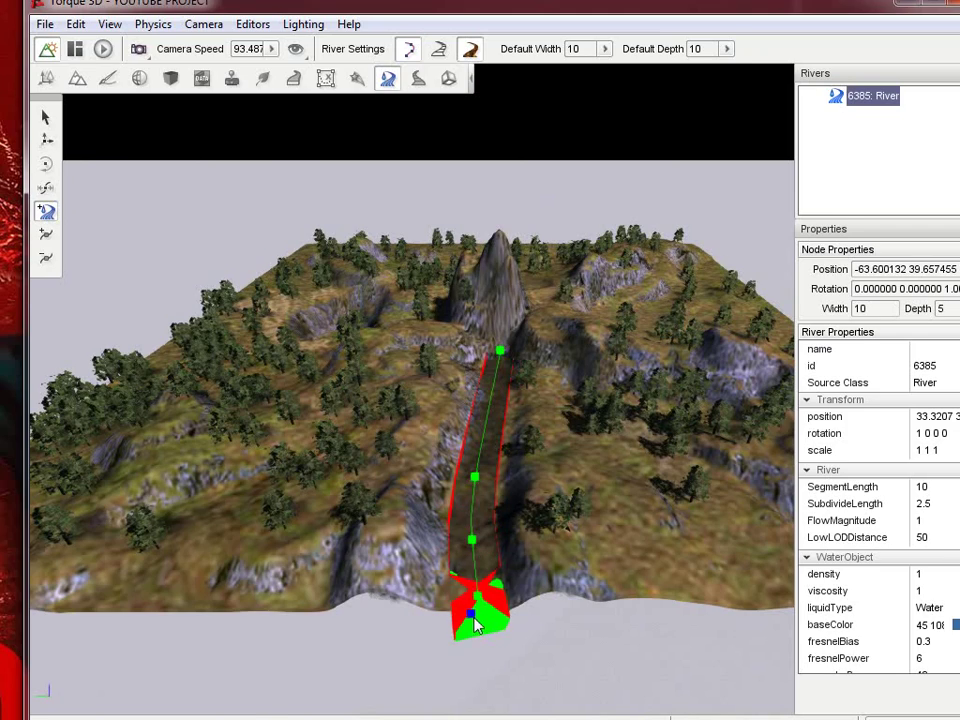
key("w")
key("w")
key("s")
key("a")
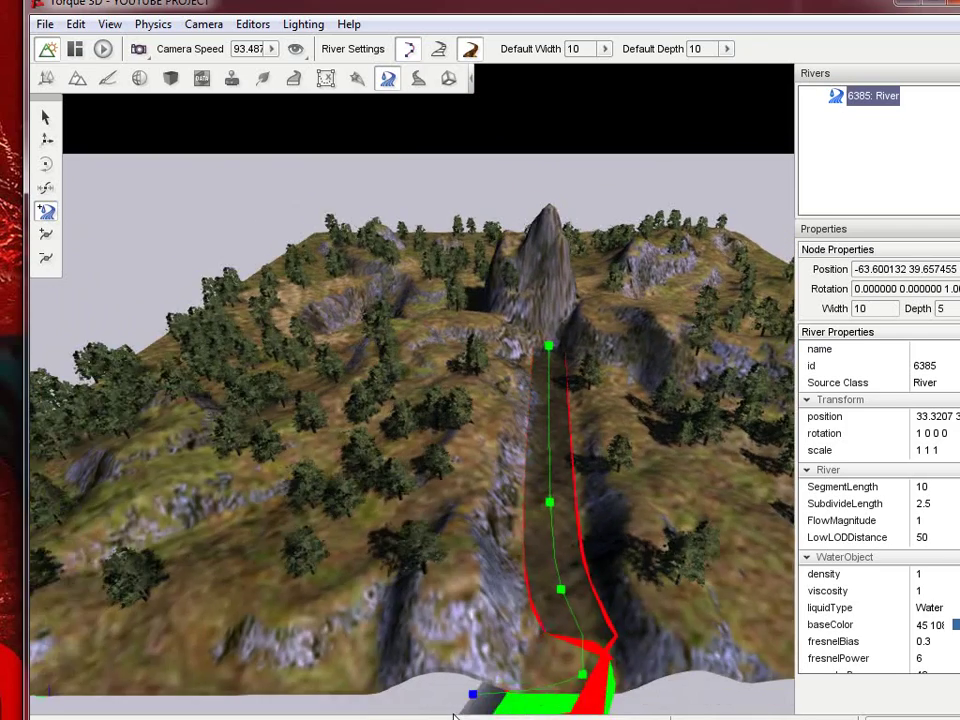
right_click_drag(455, 715, 602, 703)
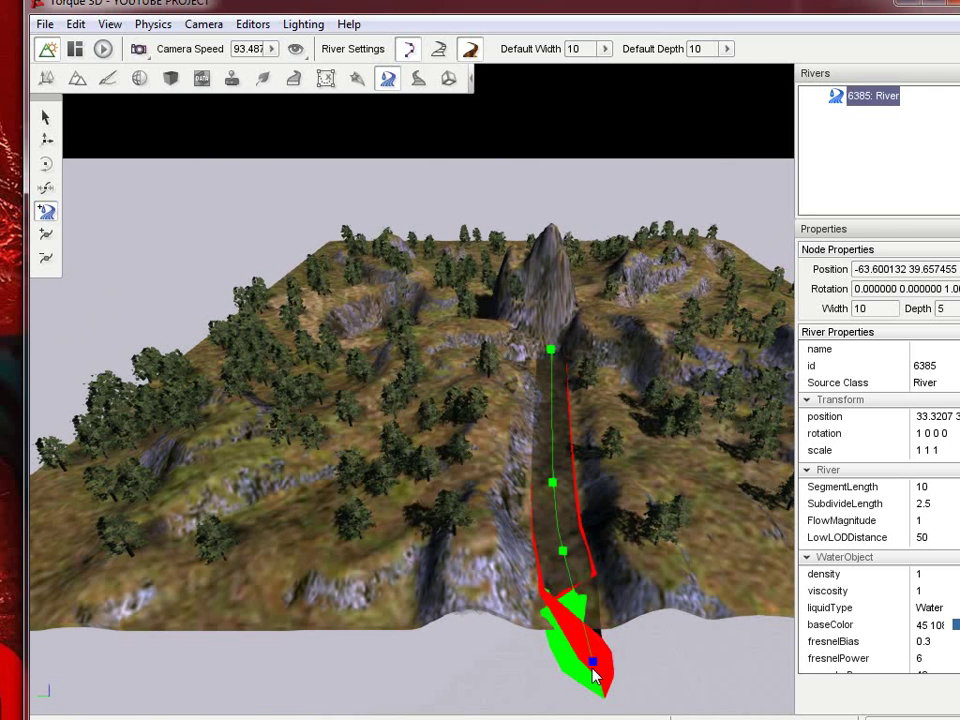
key("w")
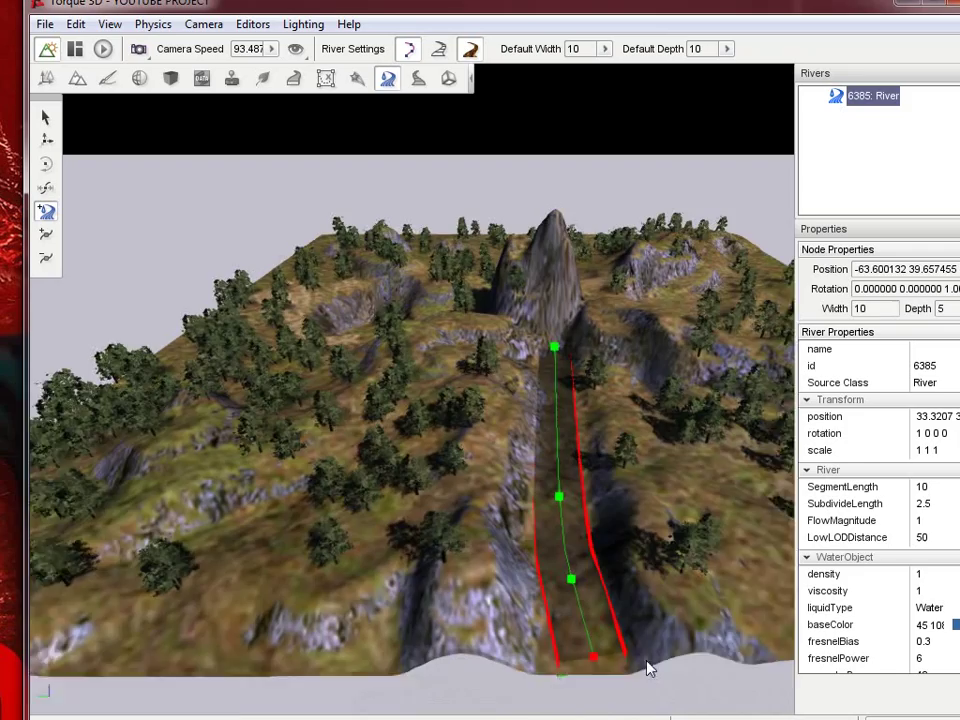
- Examine the river's course and banks from several angles between the terrain's edge and the peak
right_click_drag(647, 666, 509, 366)
key("s")
key("d")
key("w")
key("d")
key("a")
key("s")
key("w")
key("d")
key("a")
key("w")
key("w")
key("w")
key("w")
key("s")
key("w")
key("w")
key("w")
key("s")
key("w")
key("s")
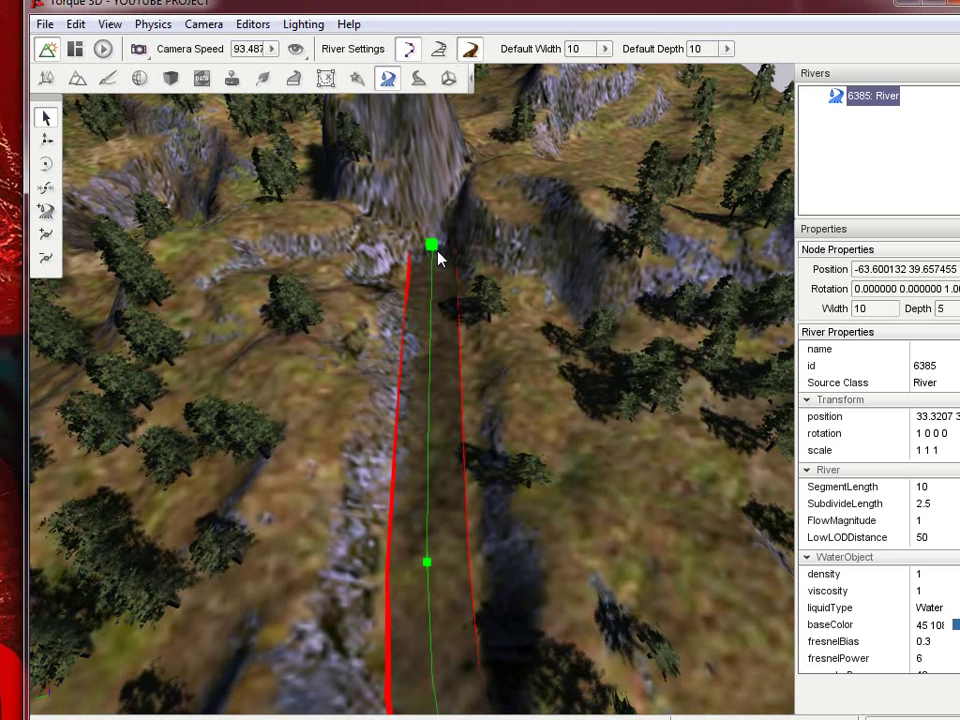
- Widen the river at its starting node by the peak to about 30.6
left_click(44, 189)
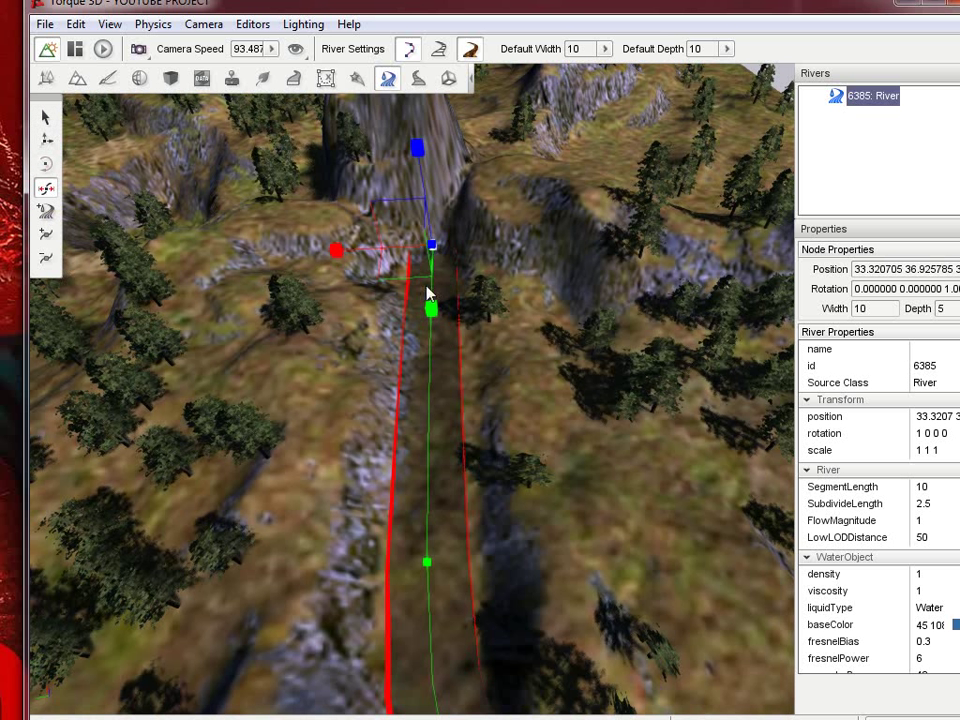
left_click_drag(337, 256, 212, 257)
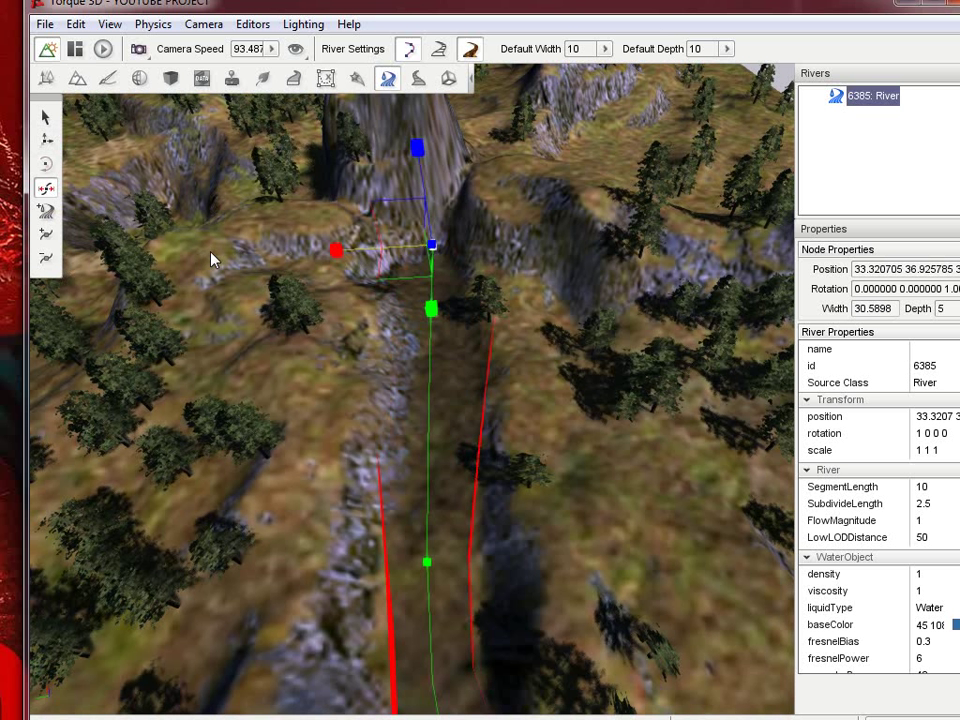
- Insert a node between the river's first two nodes and shift it sideways across the channel to about -1.43, 37.65
left_click(48, 235)
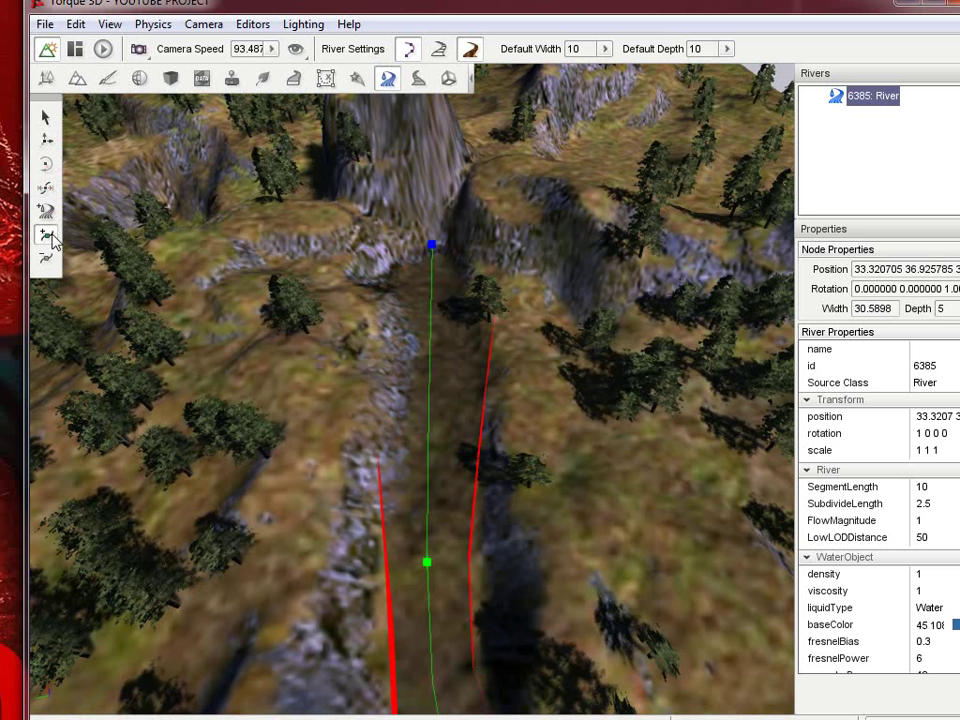
left_click(430, 365)
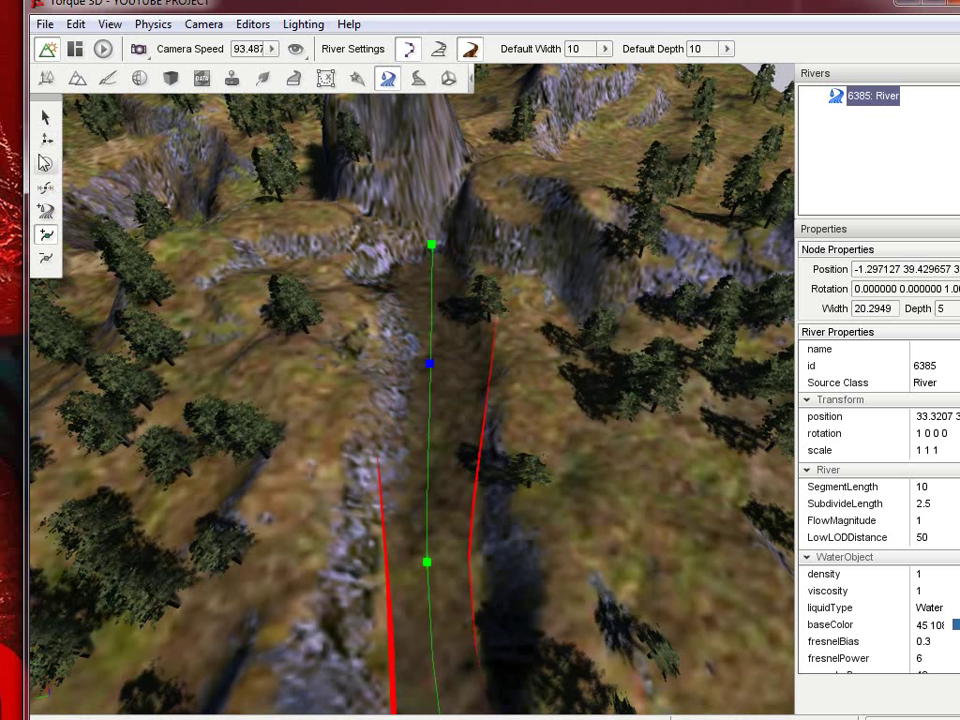
left_click(45, 141)
mouse_move(350, 375)
left_mouse_down()
mouse_move(311, 375)
mouse_move(414, 377)
mouse_move(362, 379)
left_mouse_up()
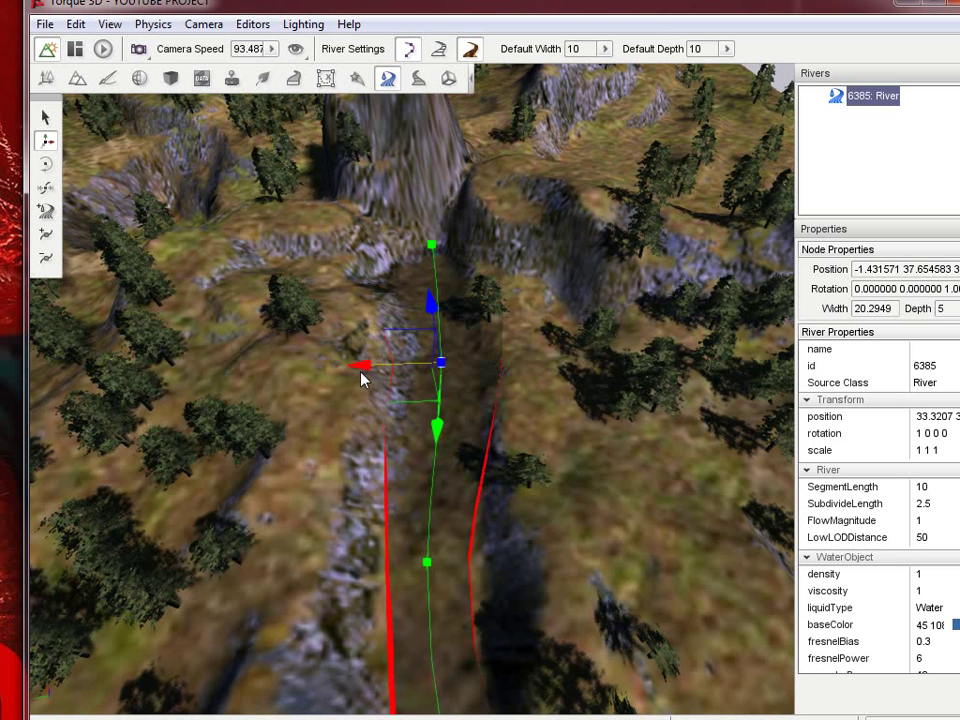
- Scale the river's width at the newly inserted node between the first two nodes to about 21.4
left_click(45, 189)
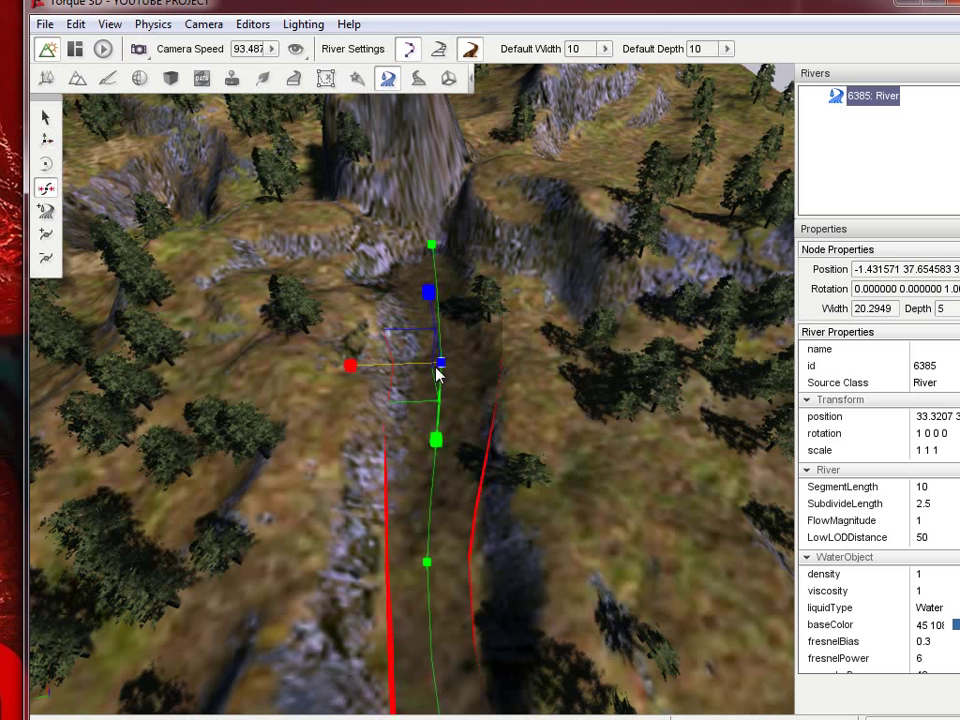
left_click_drag(344, 363, 255, 375)
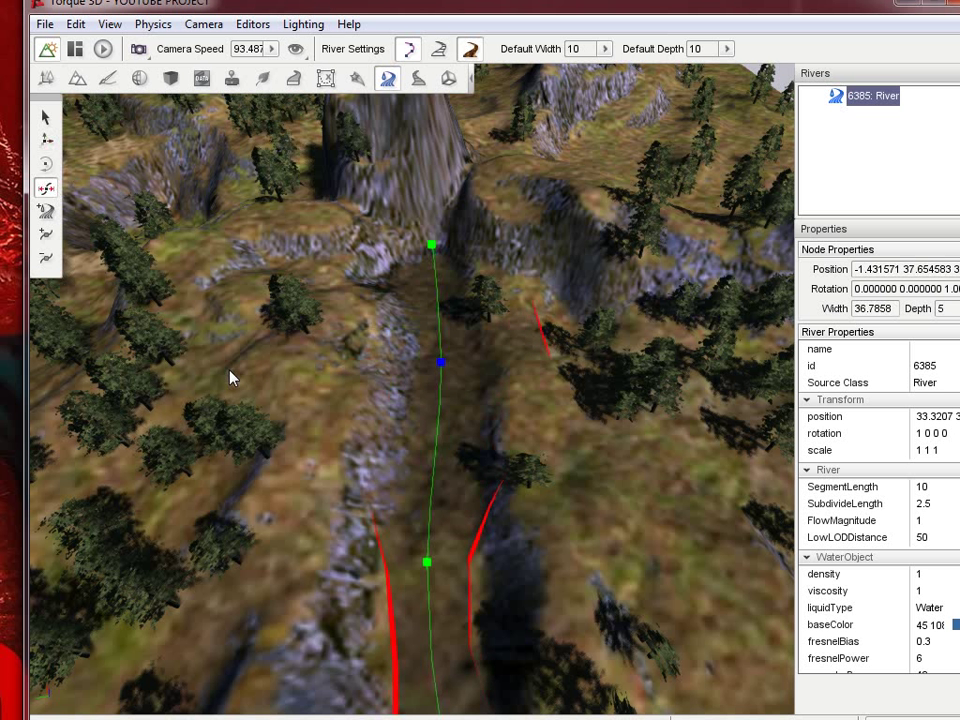
left_click_drag(137, 378, 348, 399)
- Widen the river at the middle node near -34.07, 41.91 to about 36.7
key("s")
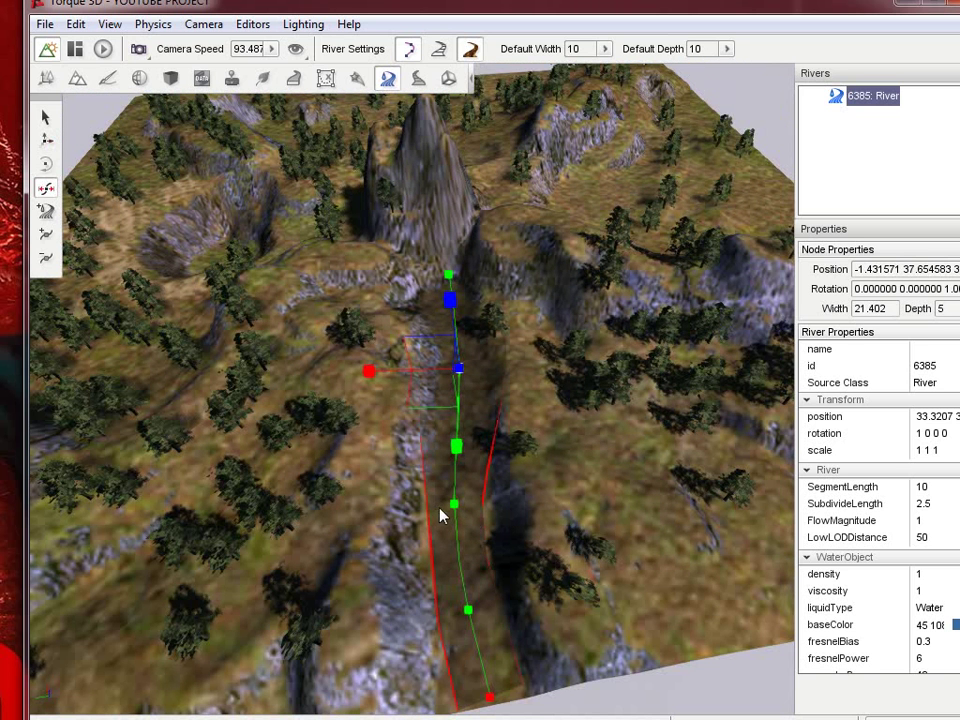
left_click(452, 510)
left_click_drag(371, 522, 295, 533)
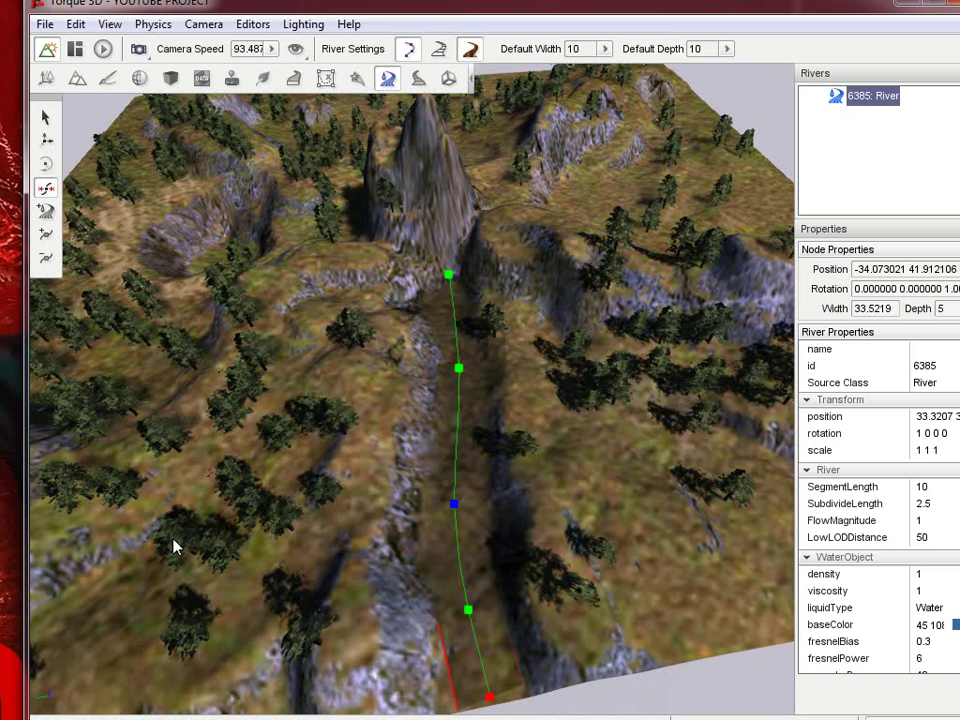
- Try to adjust the river's end node at the terrain's edge, and undo the change
left_click(483, 697)
key("s")
key("w")
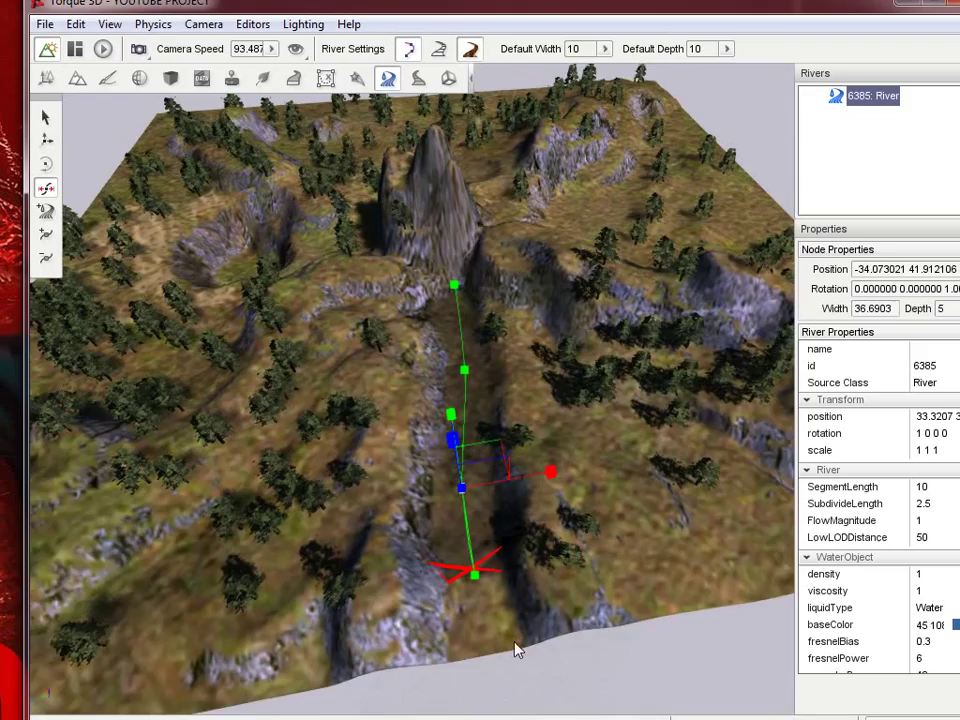
key("s")
key("w")
right_click_drag(512, 373, 508, 655)
key("ctrl+z")
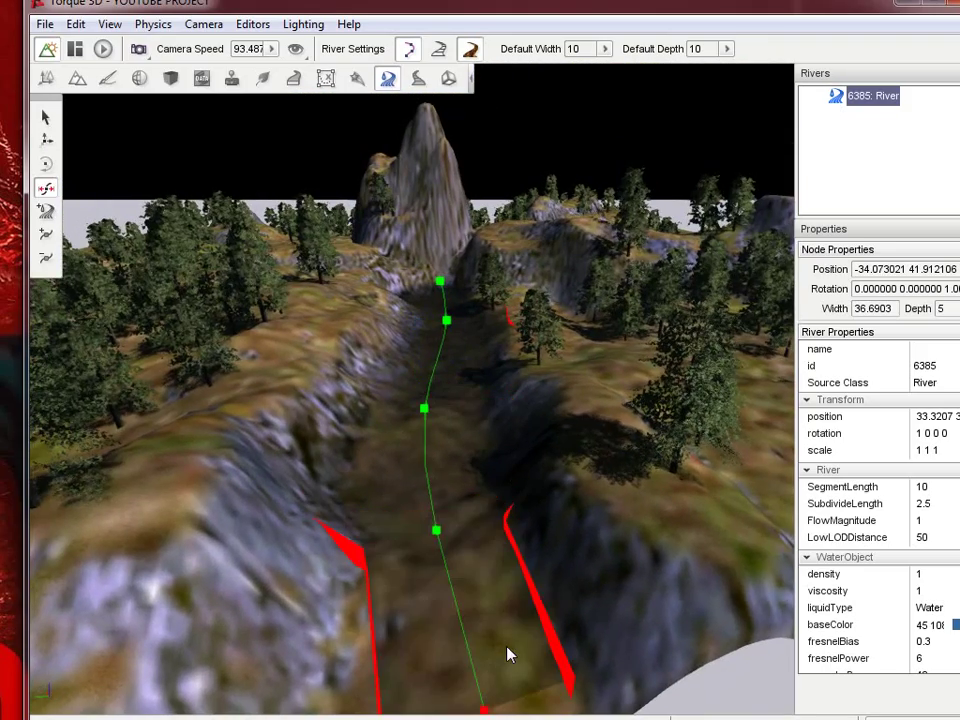
- Widen the river's end node at the terrain's edge to about 28.1 and the node before it to about 20.9
key("s")
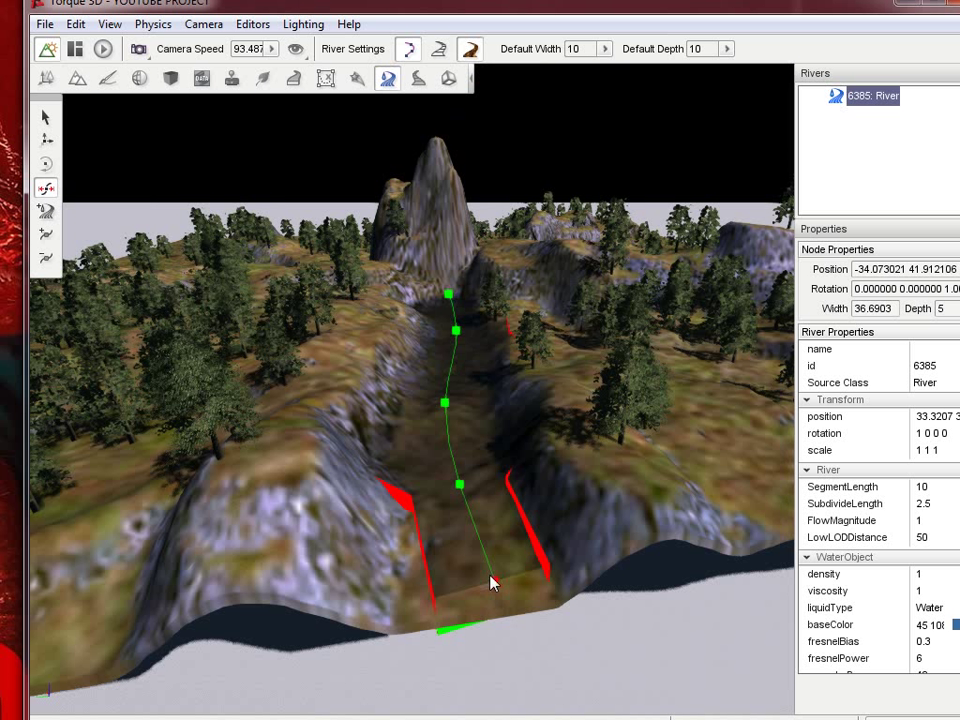
left_click_drag(397, 614, 50, 714)
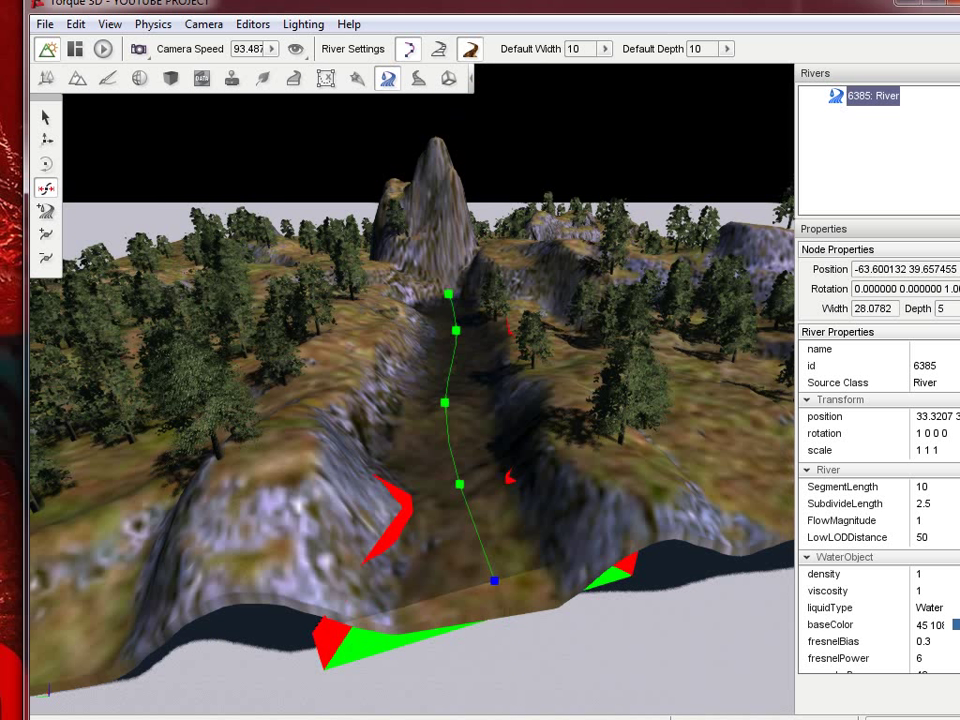
left_click(459, 487)
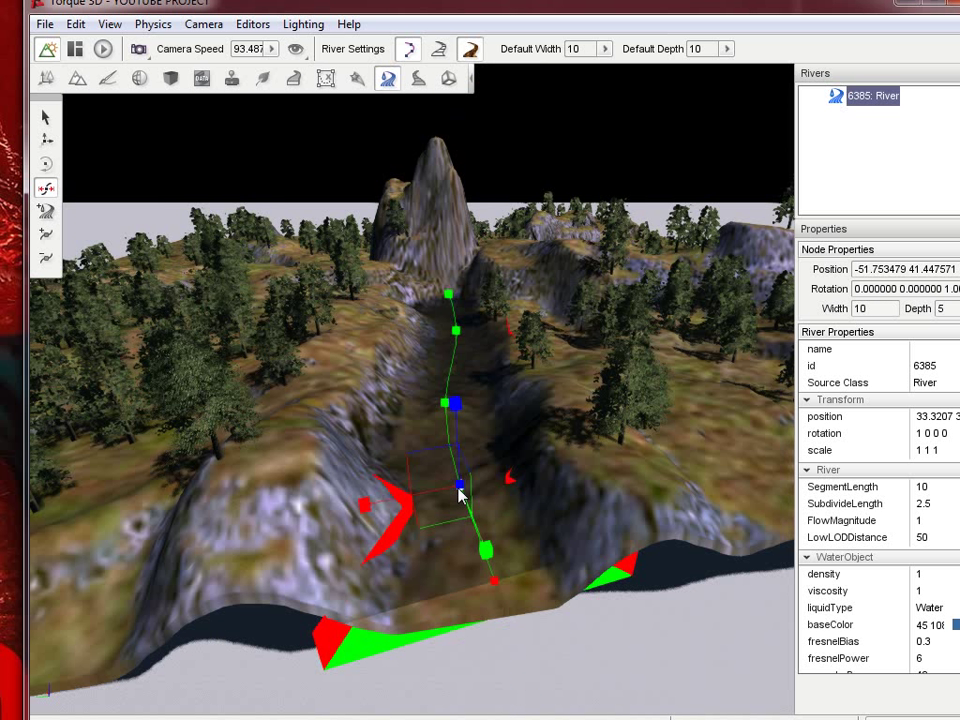
left_click_drag(360, 514, 225, 538)
- Set up the terrain raise brush with size 11 and pressure about 30.1 for the riverbank near the peak
key("d")
right_click_drag(595, 464, 511, 374)
key("a")
key("w")
key("w")
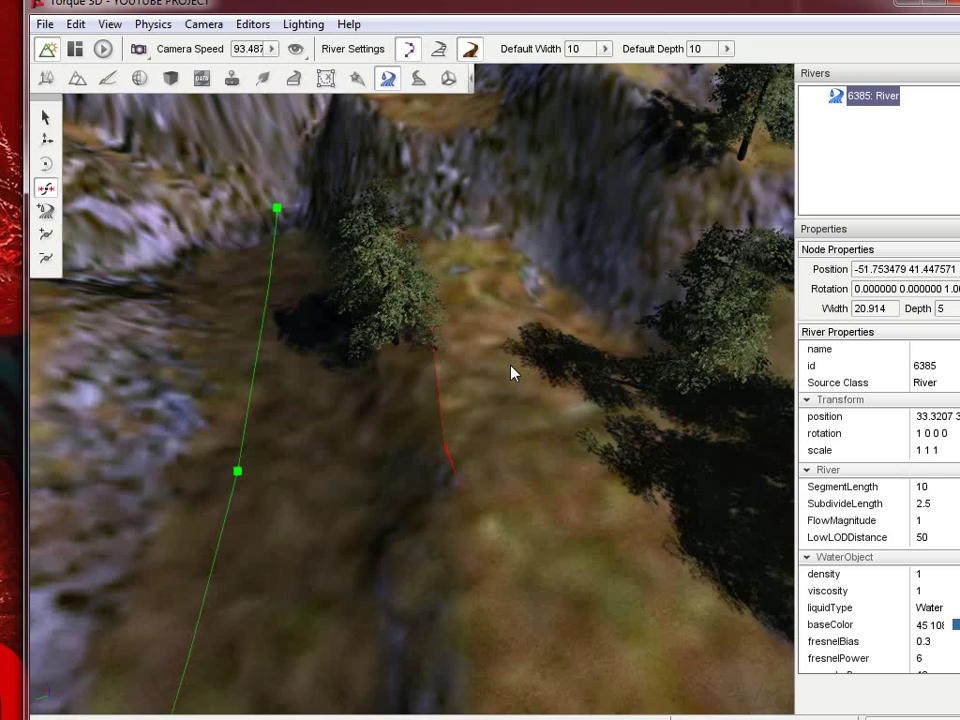
left_click(77, 78)
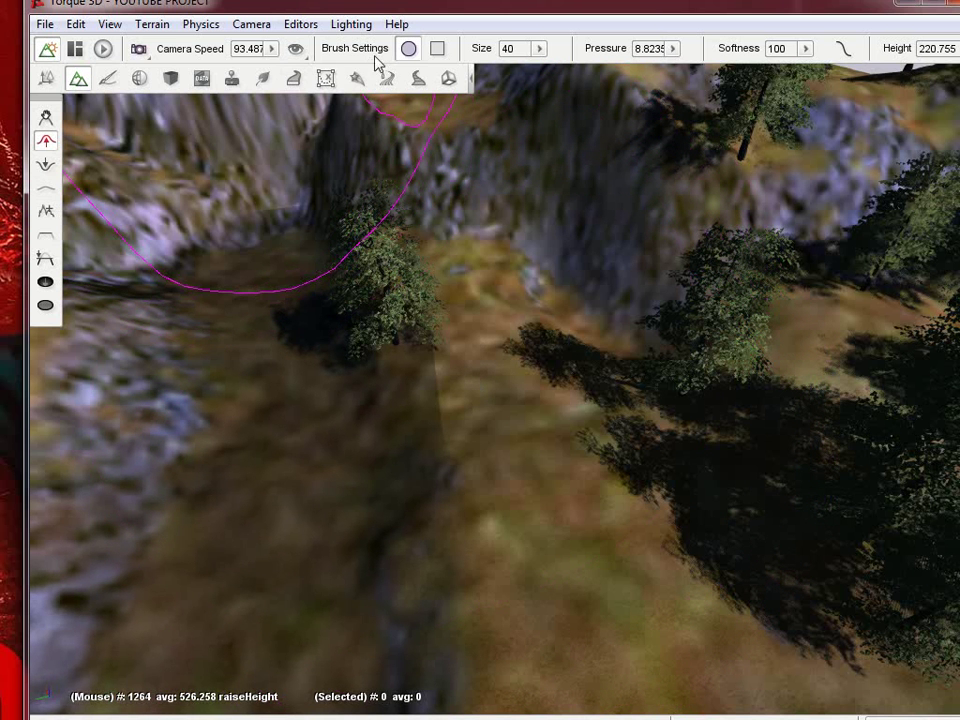
left_click_drag(505, 74, 491, 72)
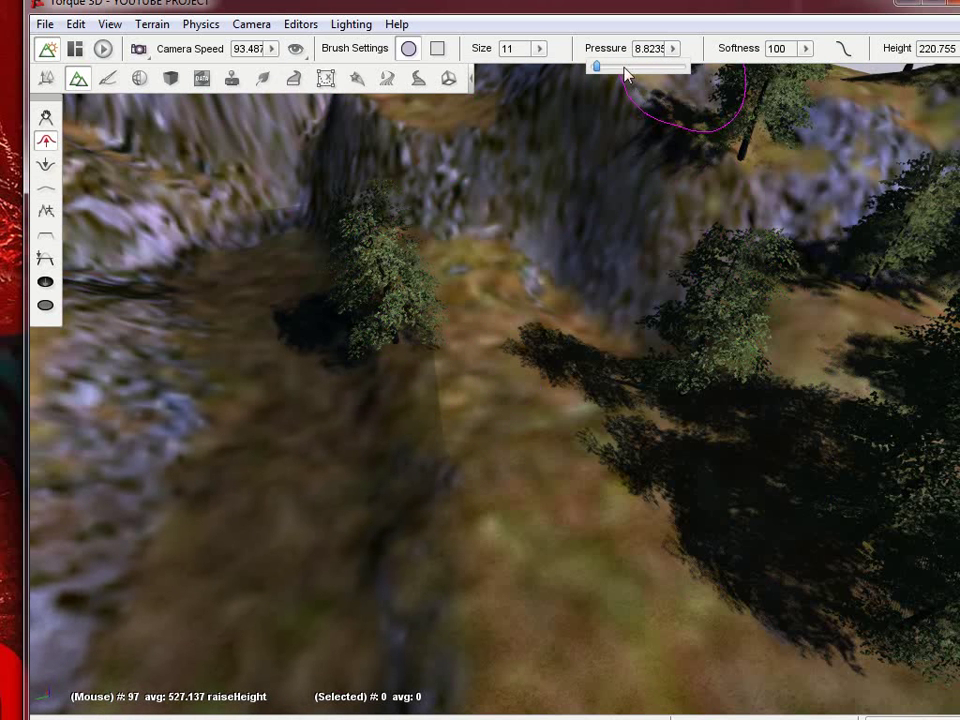
- Raise the river's low bank near the peak, undo the first stroke, and raise the bank again
mouse_move(444, 449)
left_mouse_down()
mouse_move(405, 381)
mouse_move(405, 401)
mouse_move(405, 339)
mouse_move(512, 374)
left_mouse_up()
key("s")
right_click_drag(511, 366, 486, 343)
key("ctrl+z")
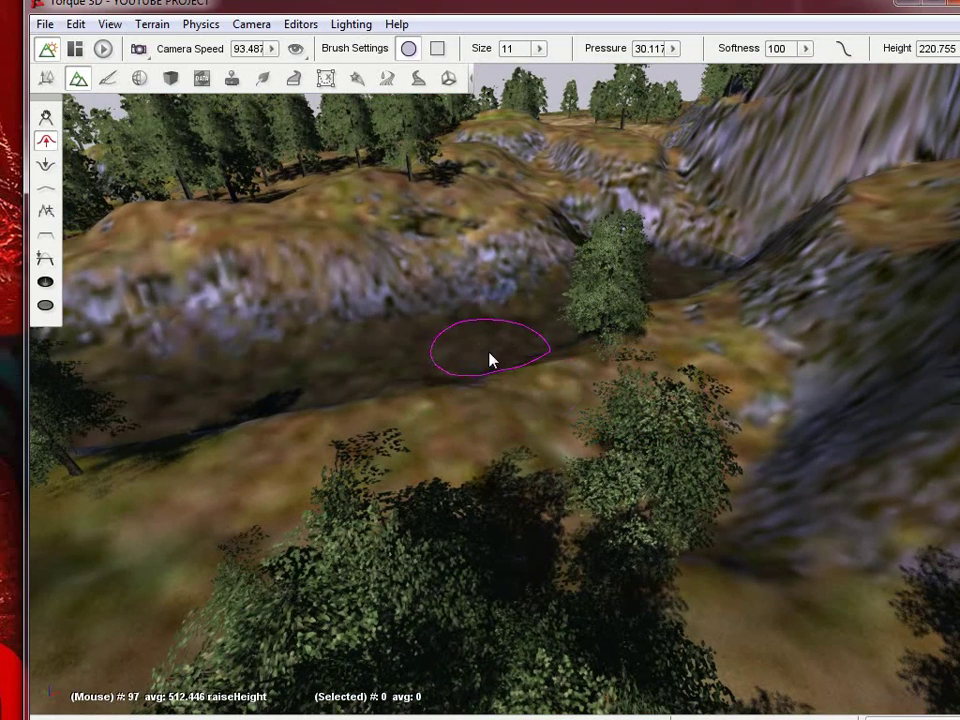
left_click_drag(456, 388, 624, 333)
- Delete the forest tree standing on the raised riverbank
key("w")
right_click_drag(580, 364, 510, 373)
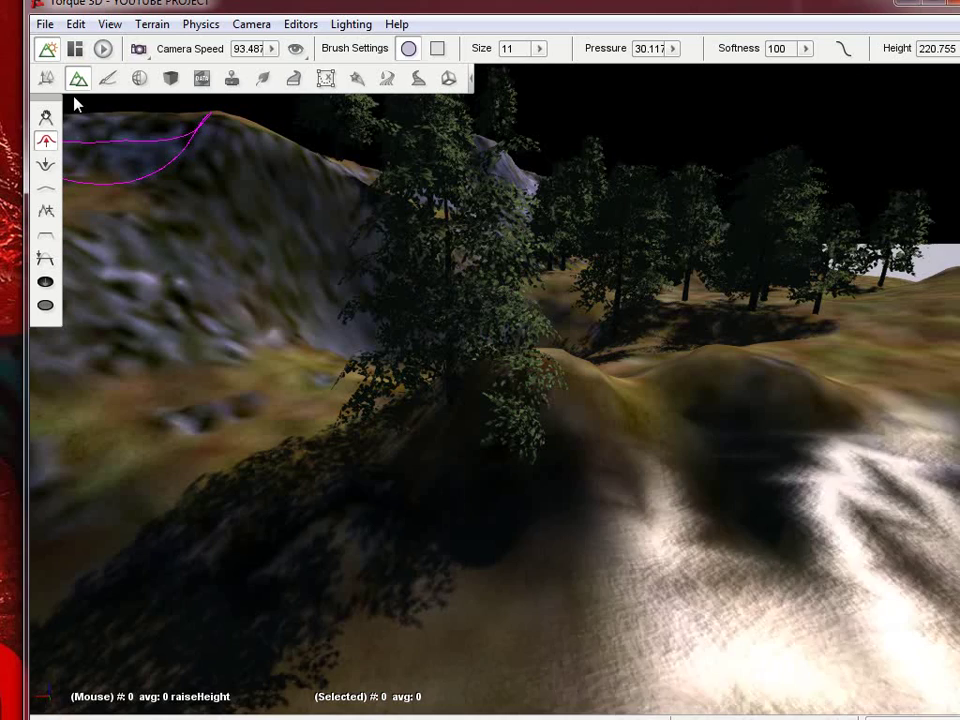
left_click(263, 78)
key("Delete")
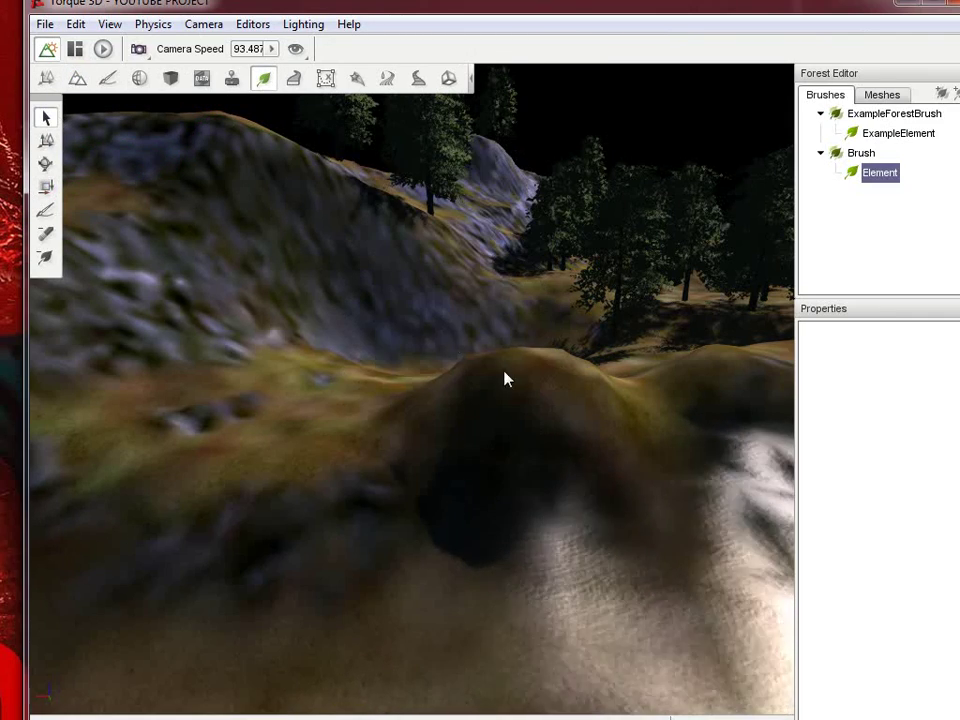
- Raise a further stretch of the low riverbank with the terrain brush
key("w")
right_click_drag(510, 364, 446, 334)
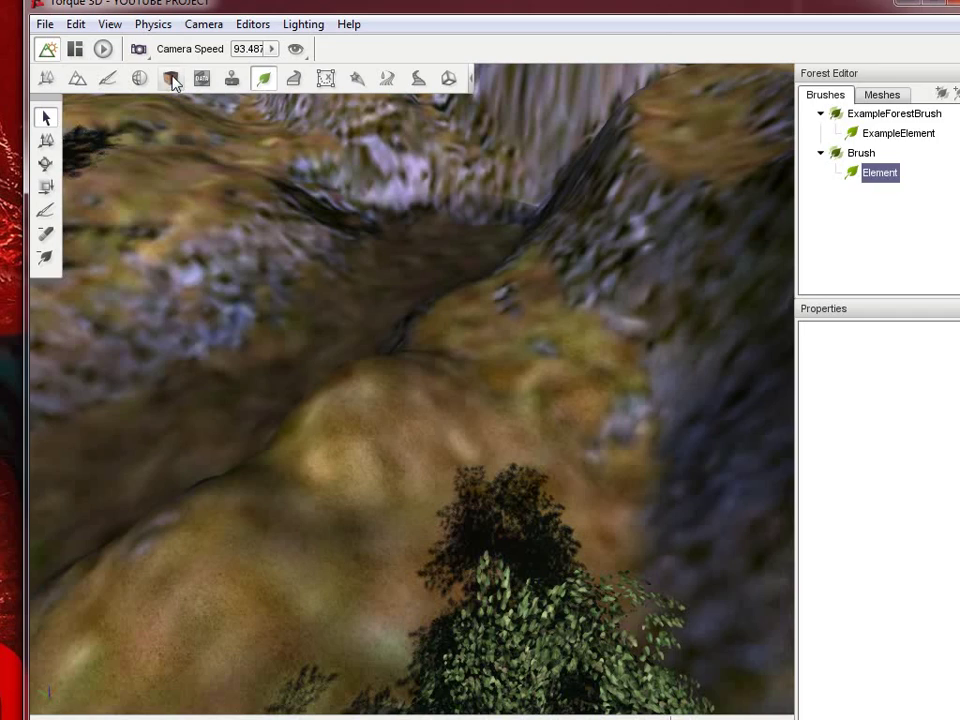
left_click(78, 79)
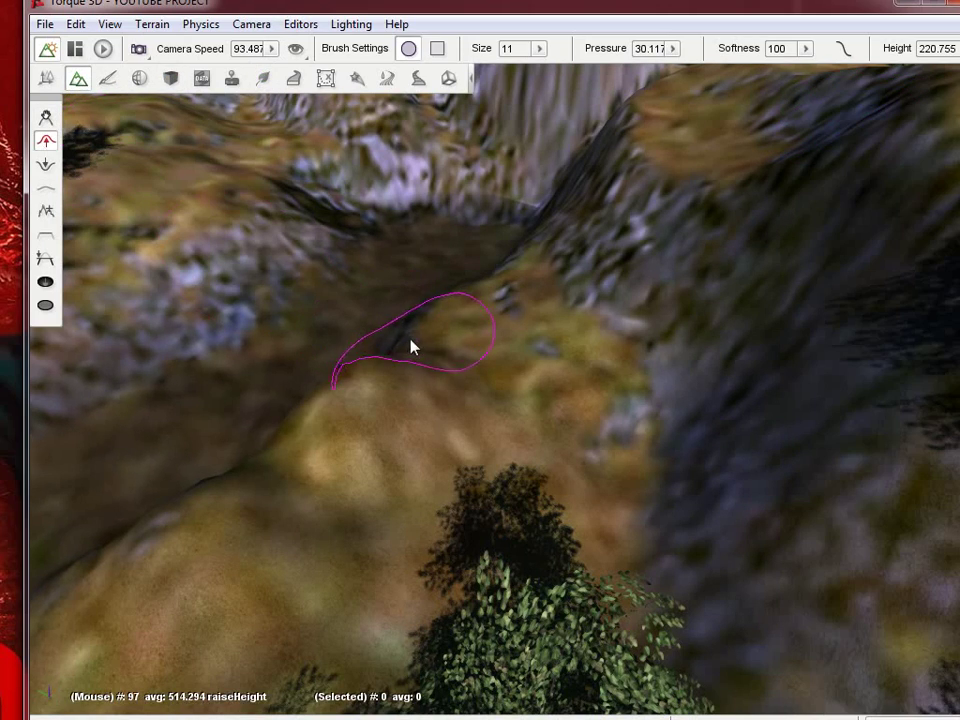
left_click_drag(332, 416, 263, 488)
- Check the river's course against the raised bank from several viewpoints in the river editor
mouse_move(263, 488)
right_mouse_down()
mouse_move(512, 365)
mouse_move(234, 484)
mouse_move(279, 416)
mouse_move(511, 373)
mouse_move(565, 232)
right_mouse_up()
key("w")
key("s")
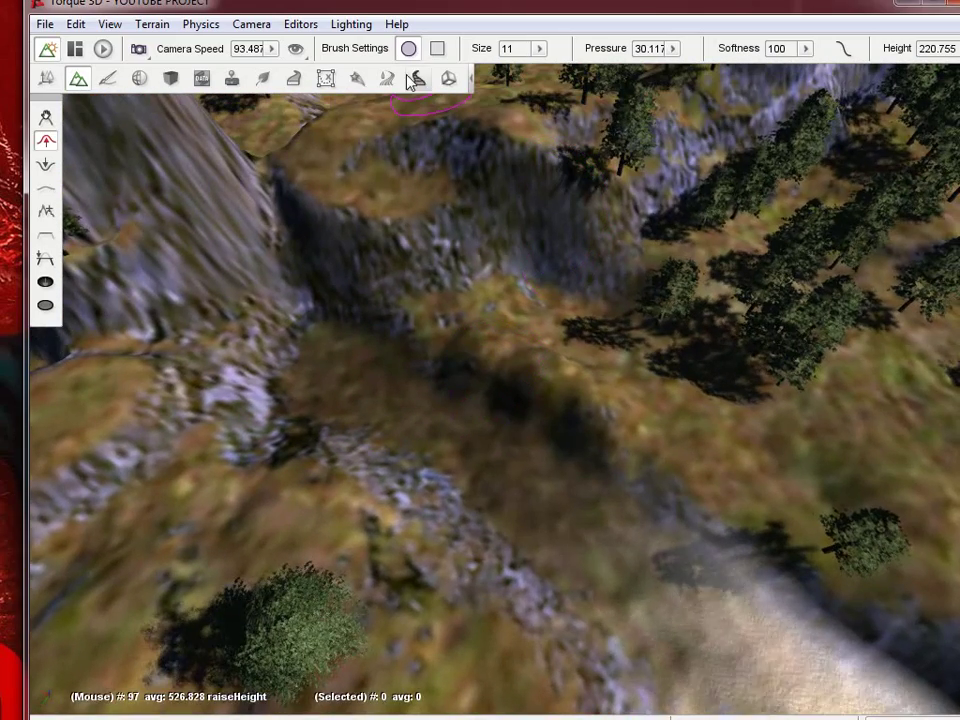
left_click(388, 79)
right_click_drag(506, 287, 510, 373)
key("d")
key("w")
key("w")
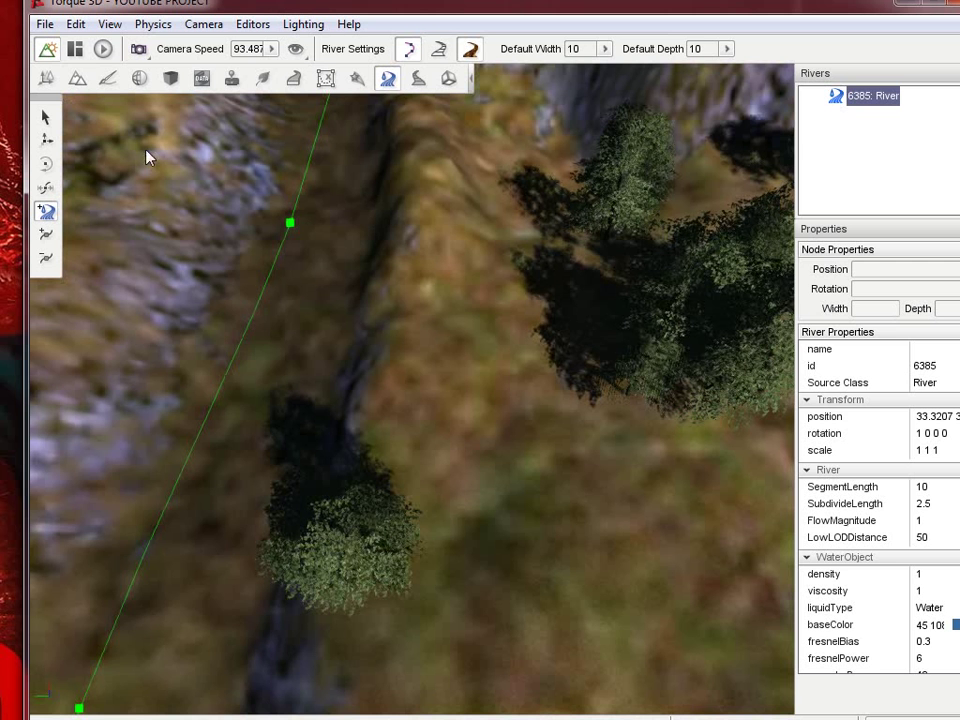
- Smooth the bumpy ridge of the raised riverbank with the terrain smoothing brush
key("F2")
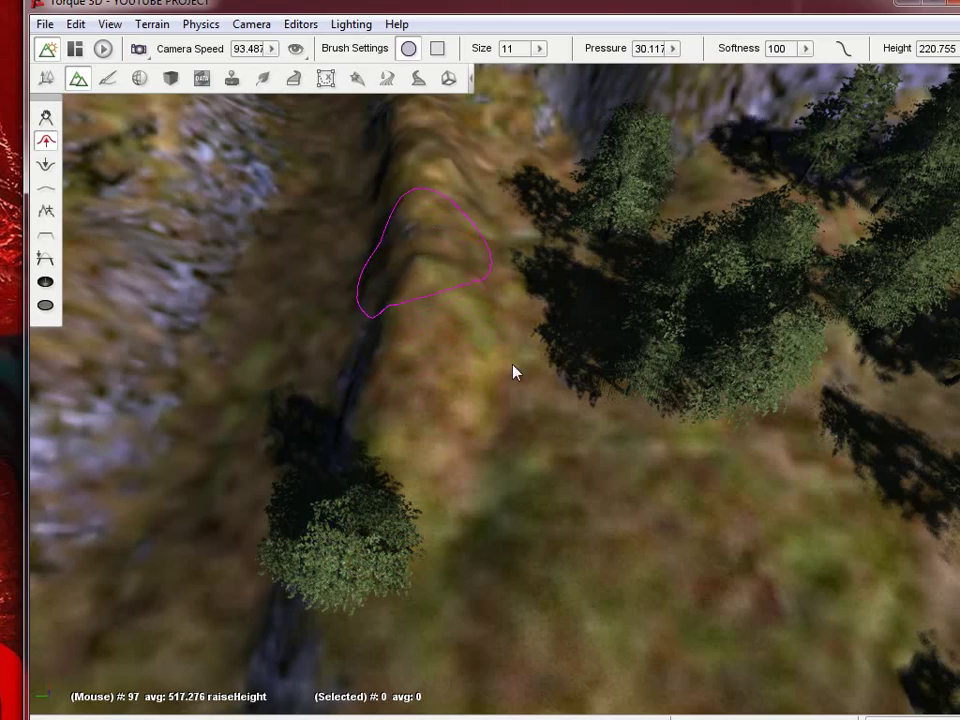
right_click_drag(512, 365, 512, 366)
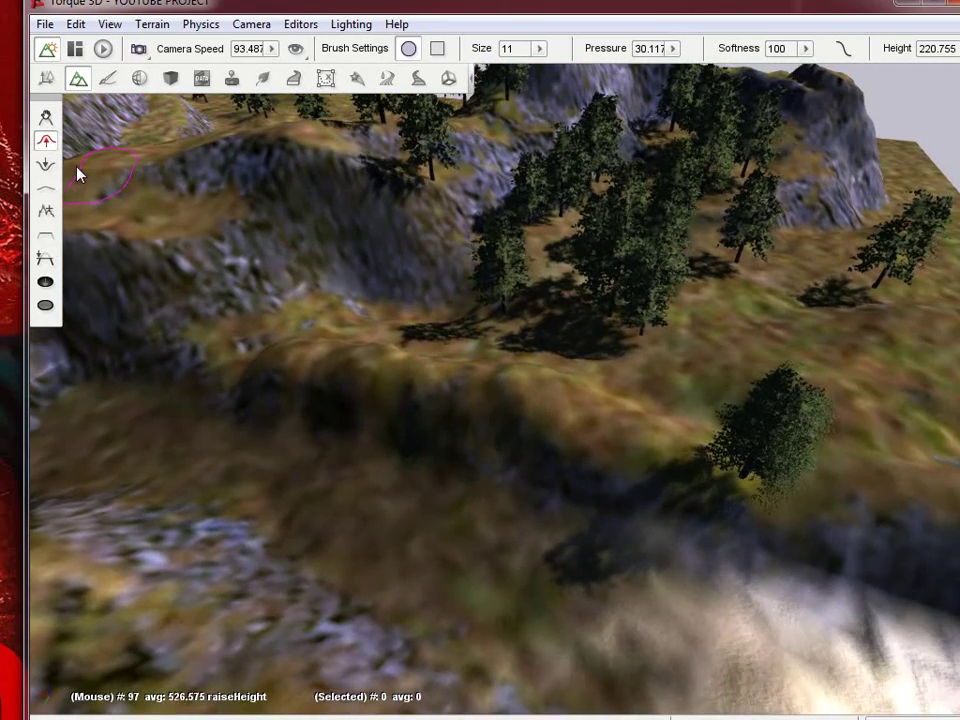
left_click(45, 187)
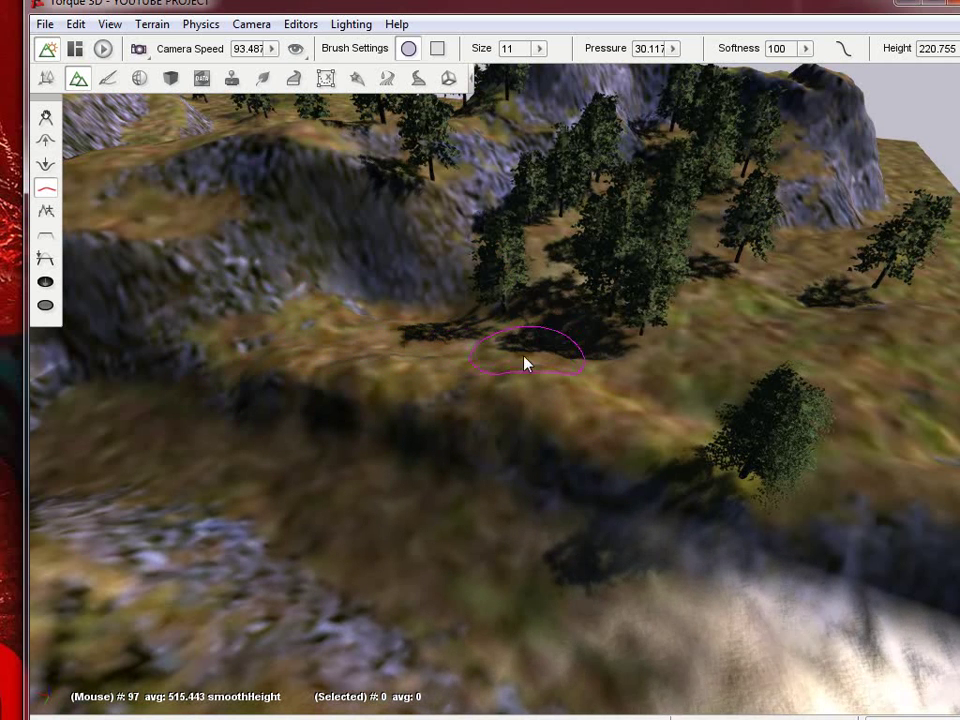
- Return to editing the river and set its overallFoamOpacity to 2
right_click_drag(876, 423, 510, 370)
key("d")
left_click(389, 82)
key("a")
key("d")
key("w")
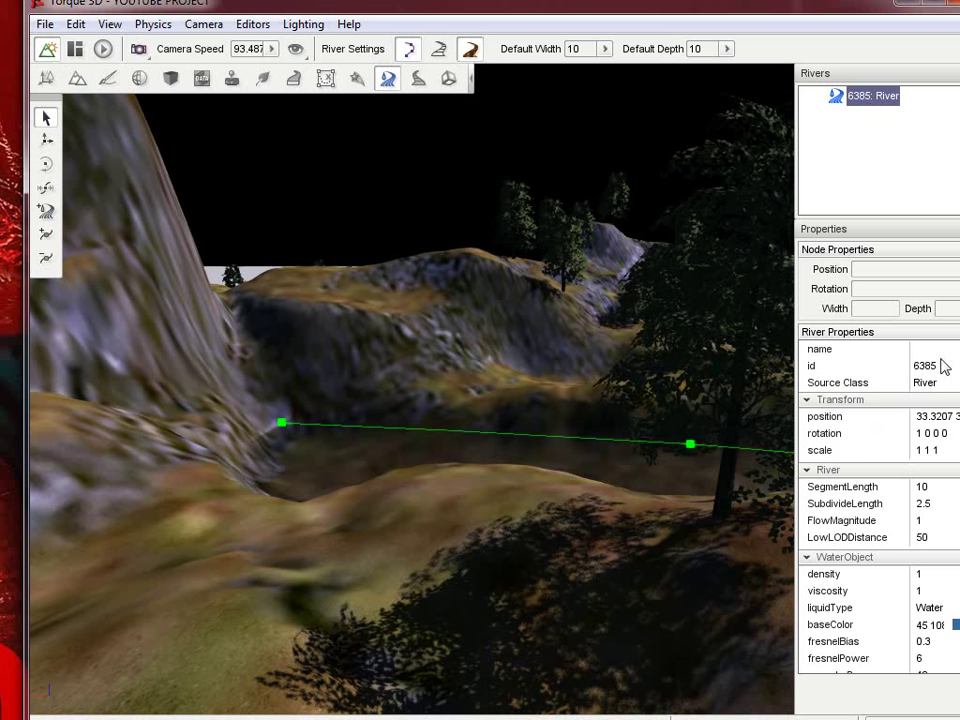
scroll(925, 410, "down", 2)
scroll(940, 392, "up", 2)
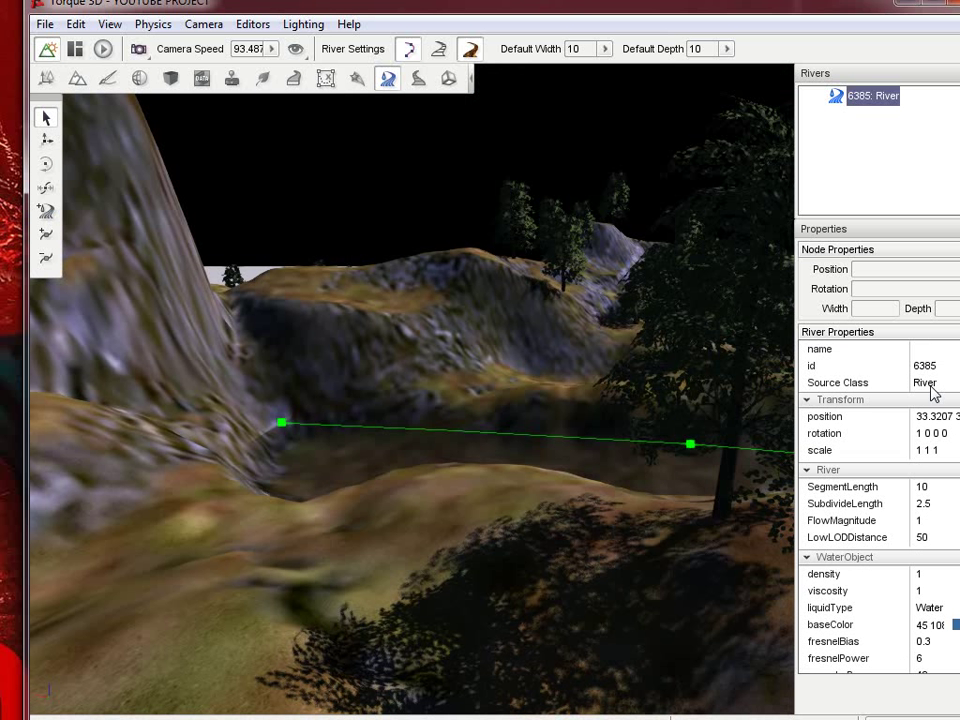
scroll(830, 505, "down", 4)
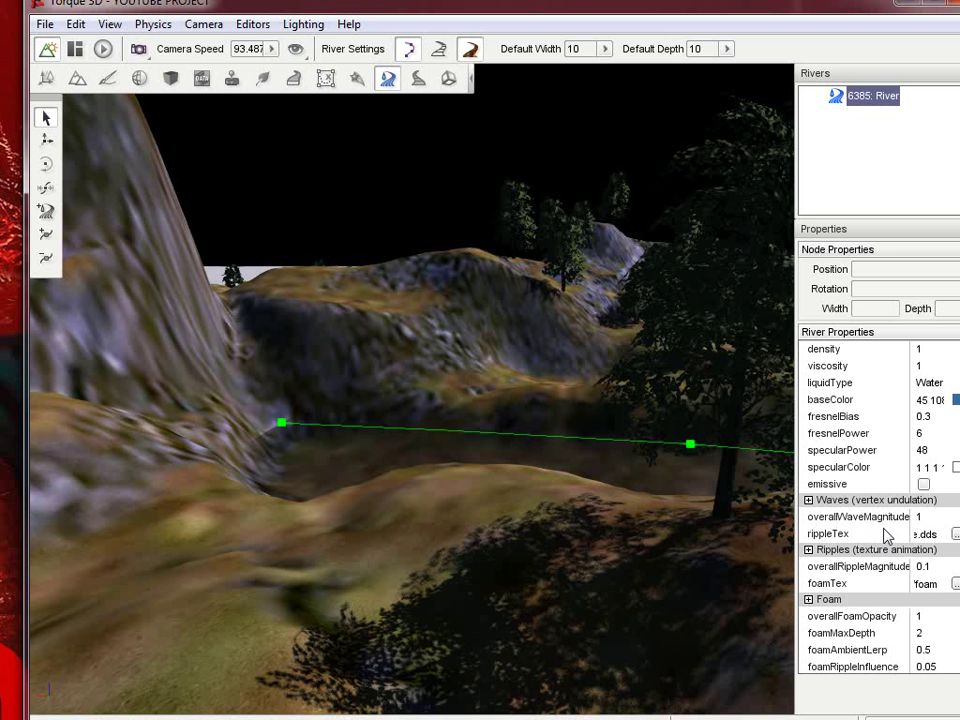
scroll(884, 537, "down", 3)
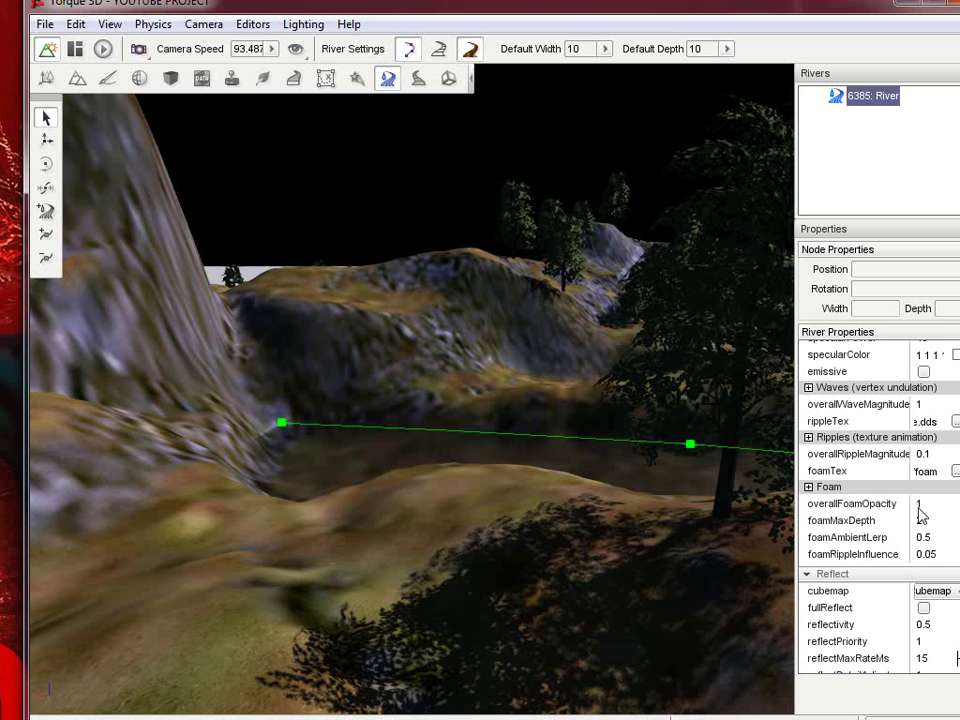
left_click(891, 511)
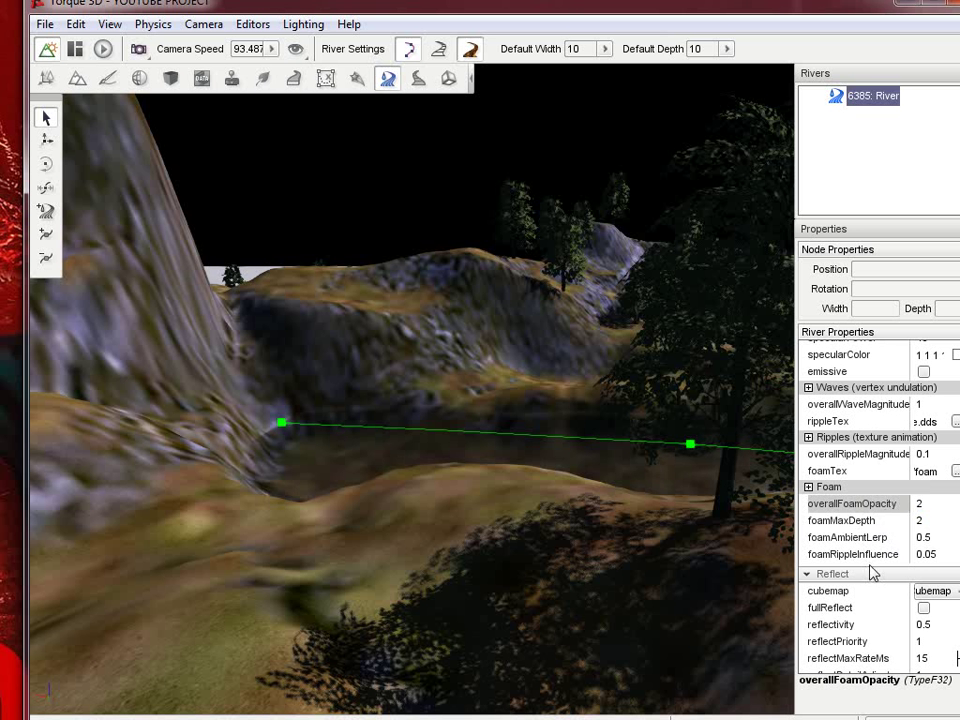
- Enable fullReflect in the river's reflection properties
scroll(885, 556, "down", 3)
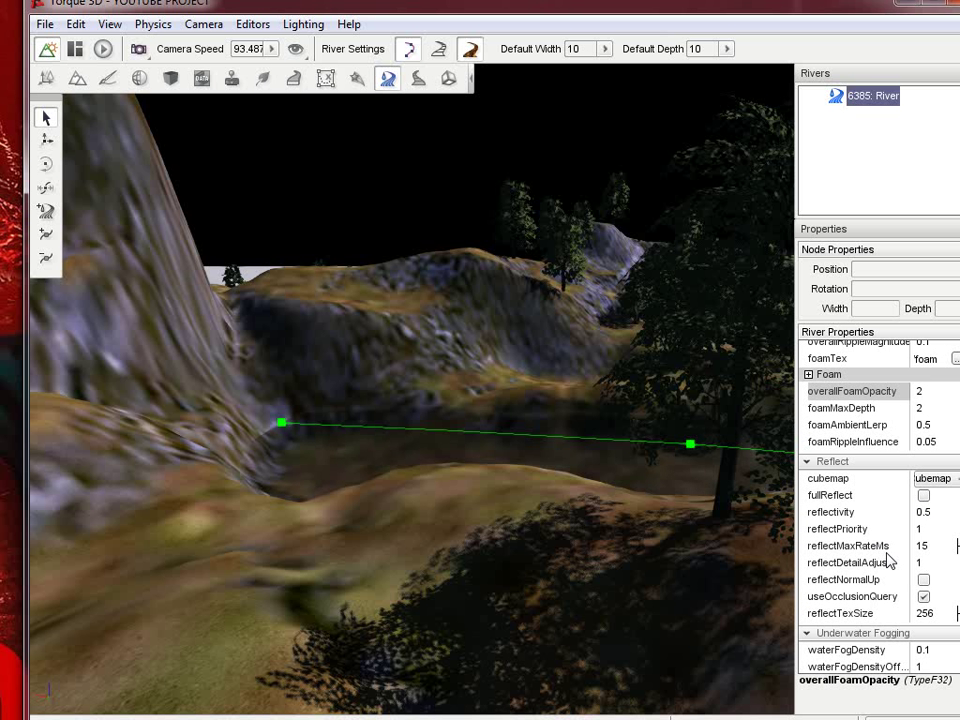
left_click(921, 508)
left_click(923, 495)
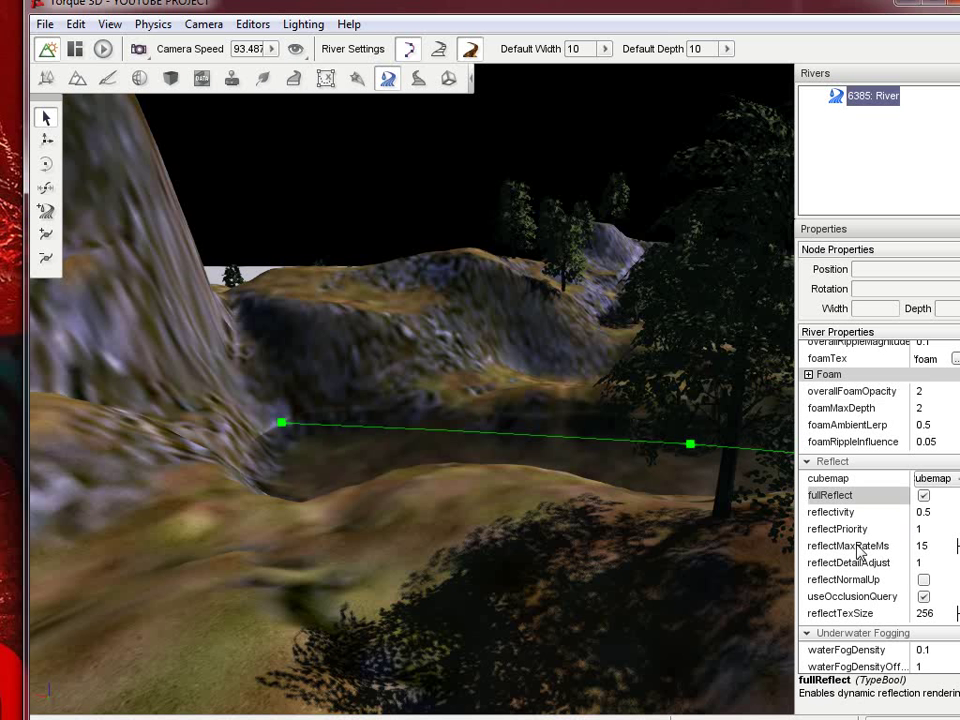
- Set the river's underwater fogging waterFogDensity to 0.7
scroll(858, 553, "down", 3)
scroll(858, 553, "down", 3)
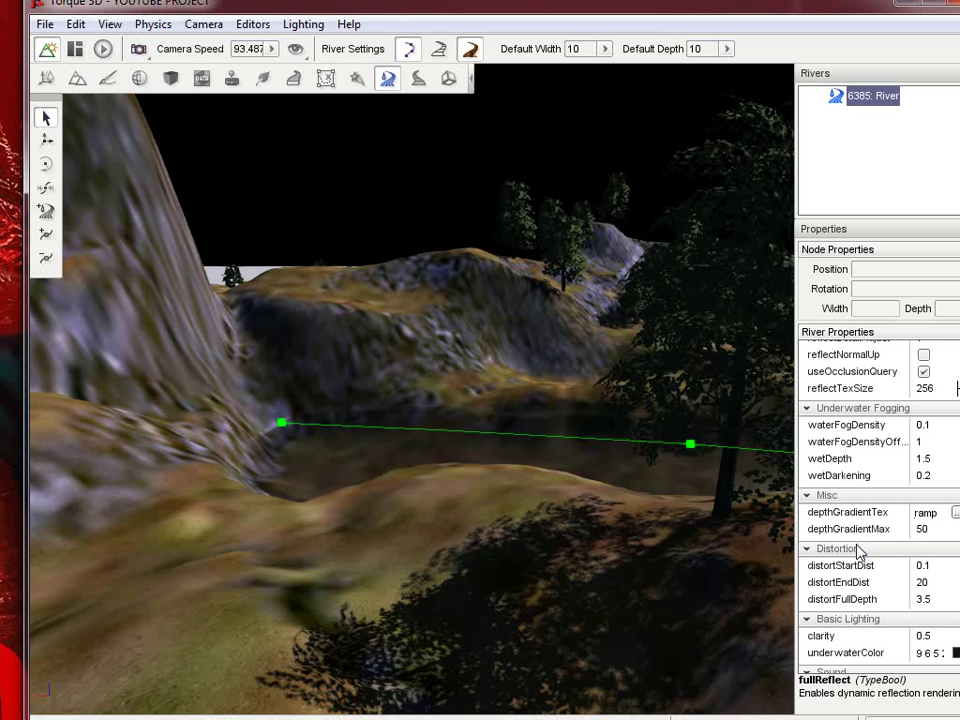
left_click(927, 428)
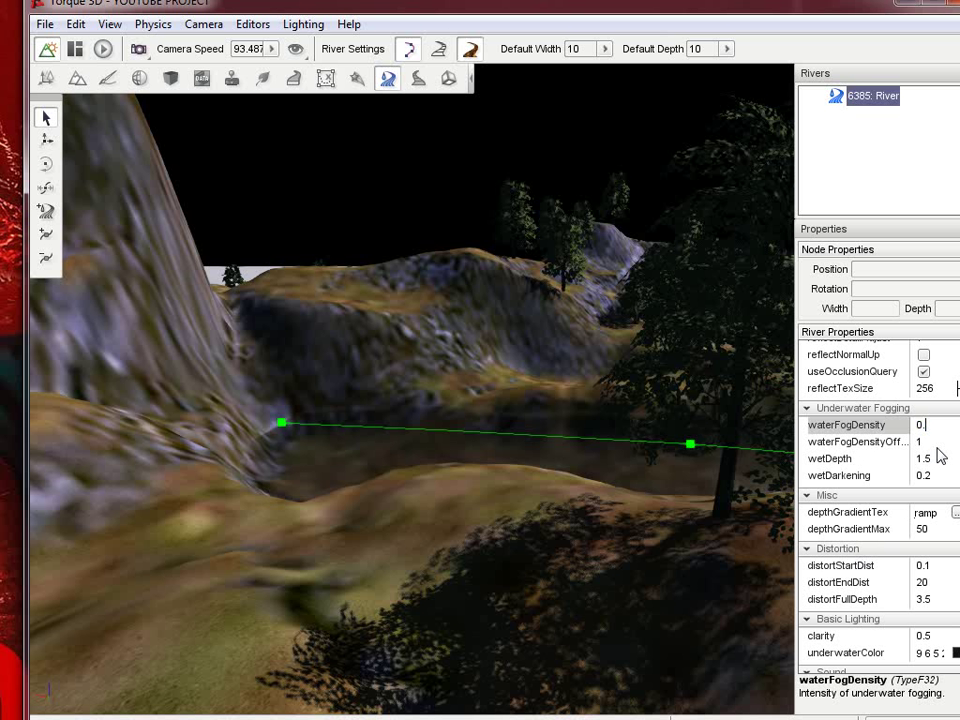
type("0.7")
key("Return")
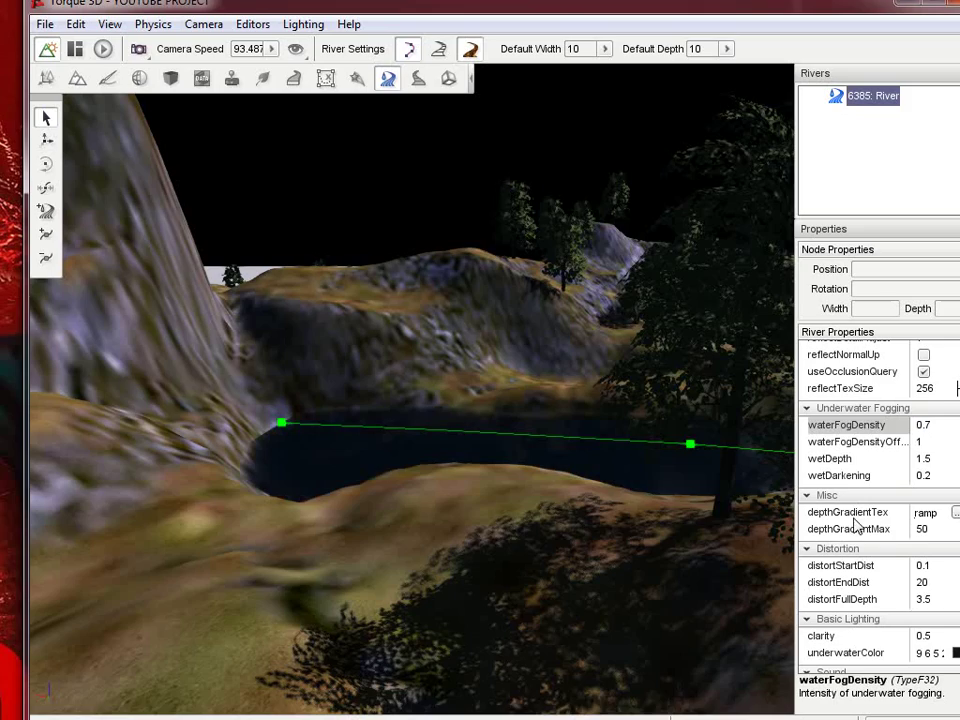
- Examine the water's look along the river between the peak and the terrain's edge
right_click_drag(688, 516, 513, 373)
key("w")
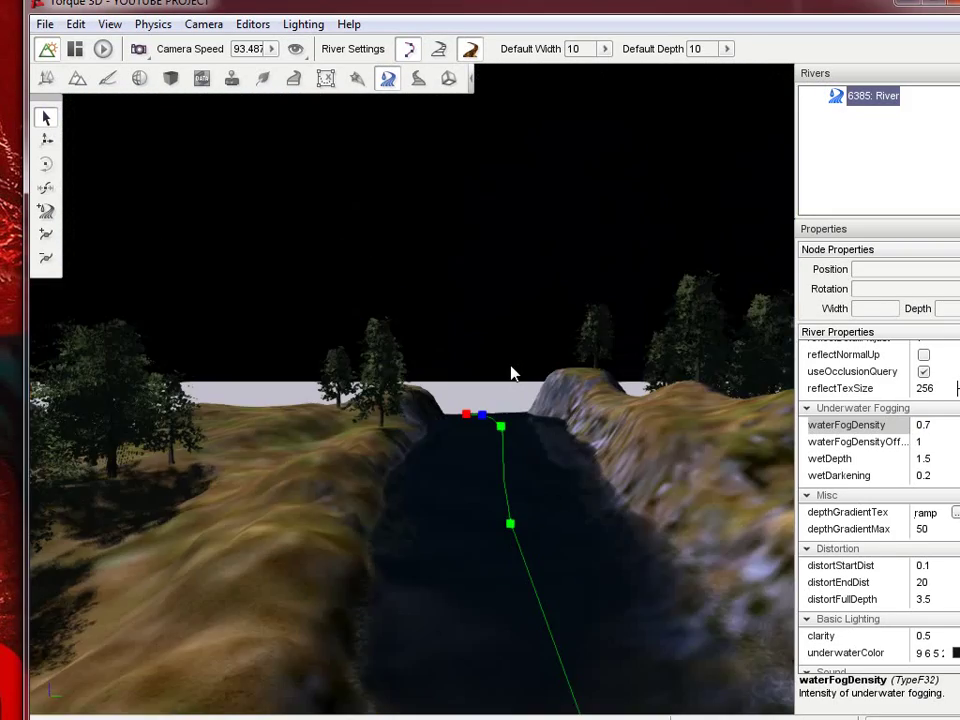
key("w")
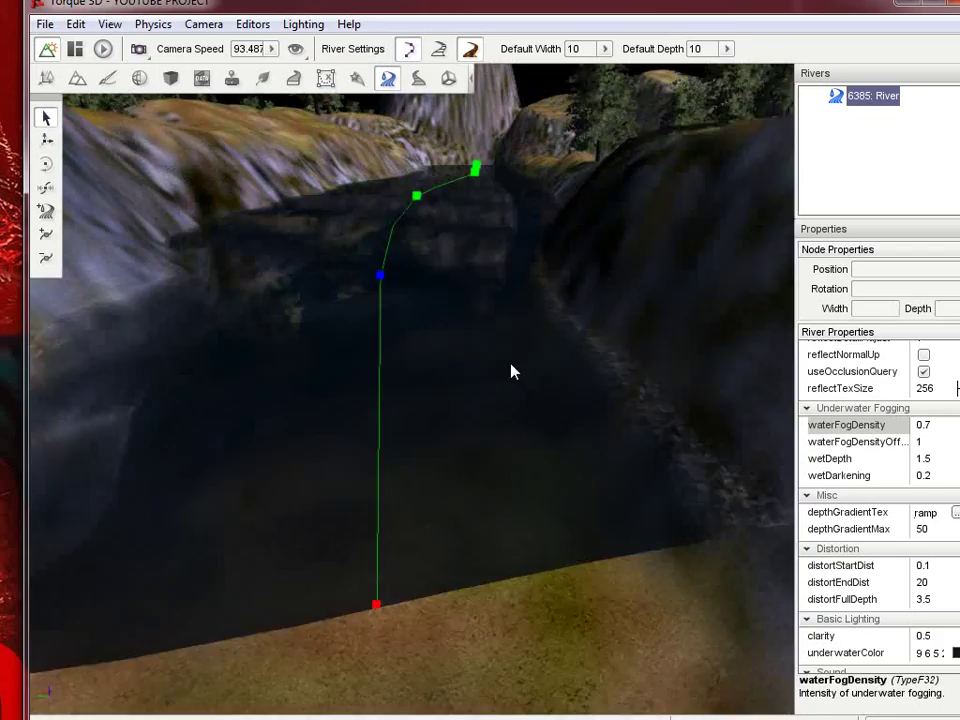
key("w")
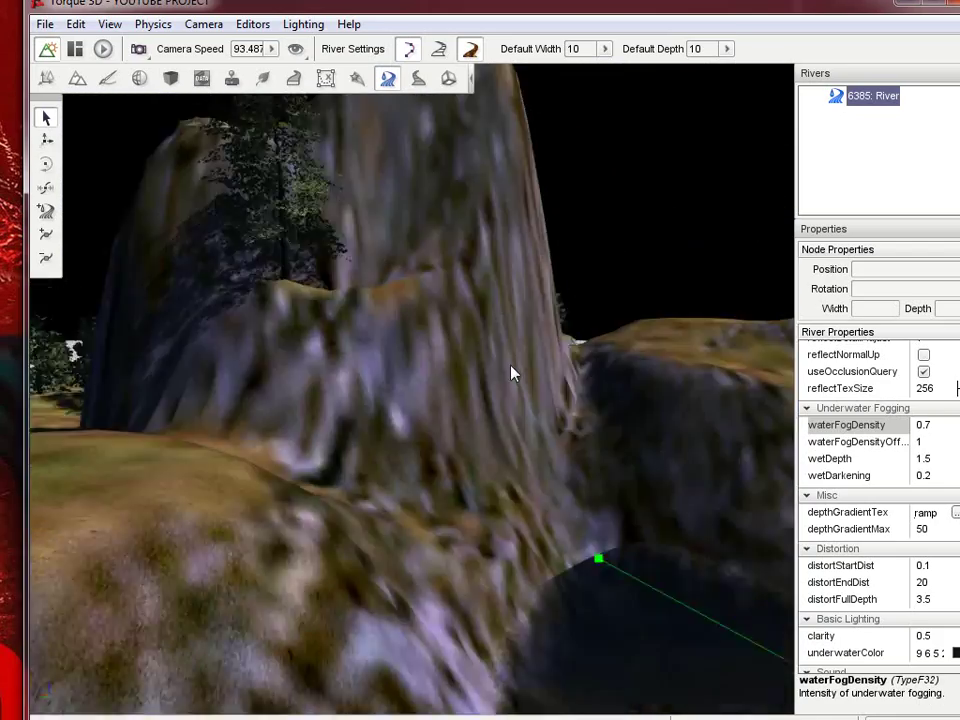
- Leave river editing for the object editor, clear the selection, and start playing the level from the player's view
right_click_drag(511, 373, 510, 373)
key("s")
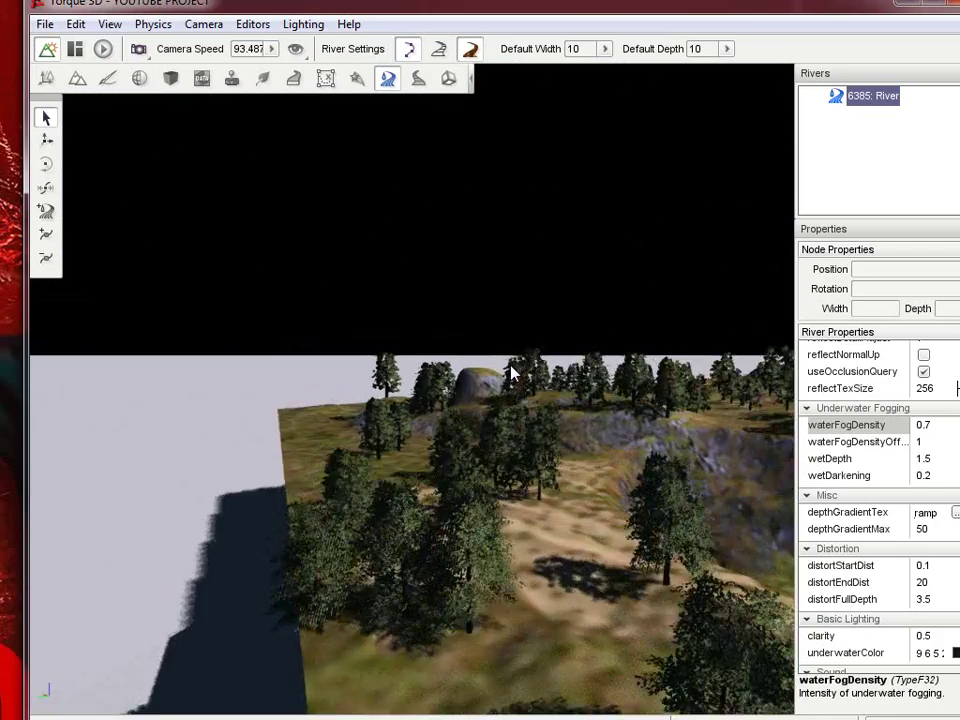
key("d")
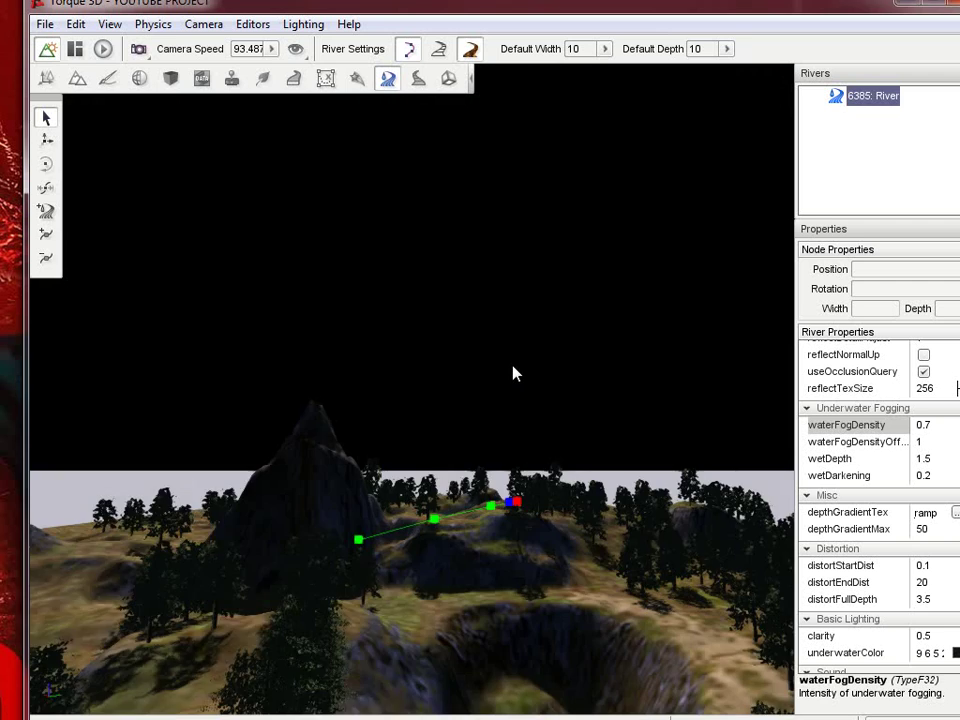
key("s")
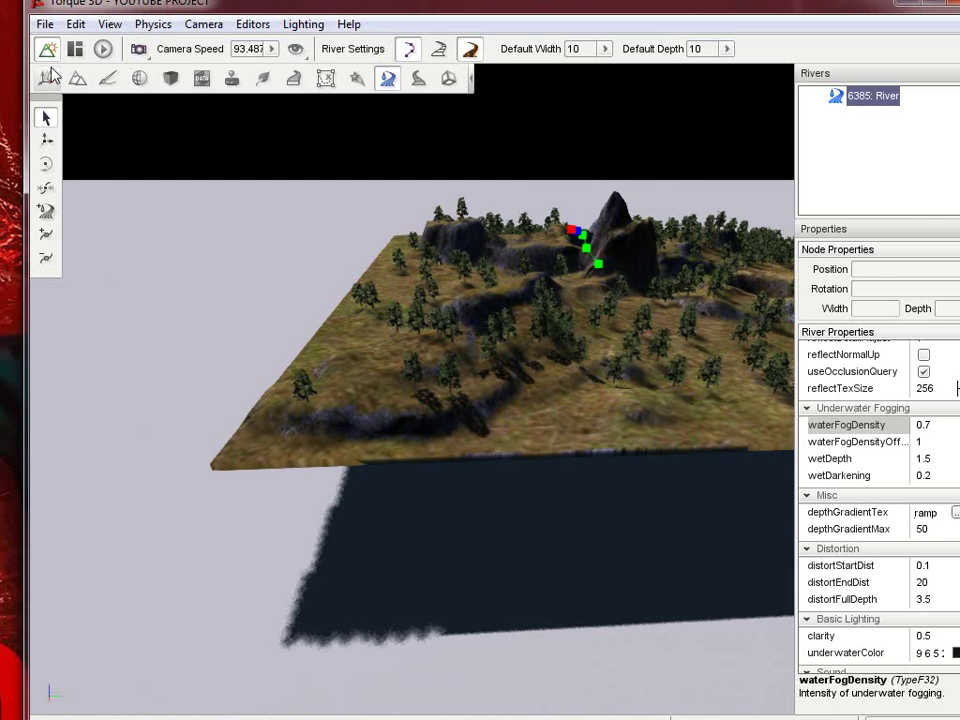
left_click(46, 78)
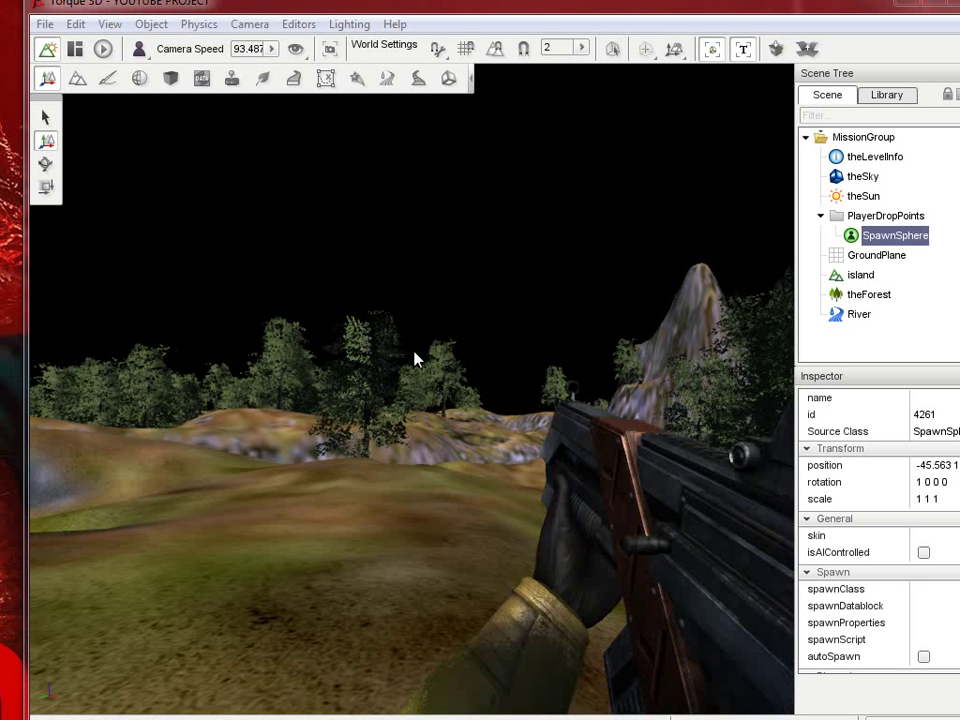
left_click(436, 362)
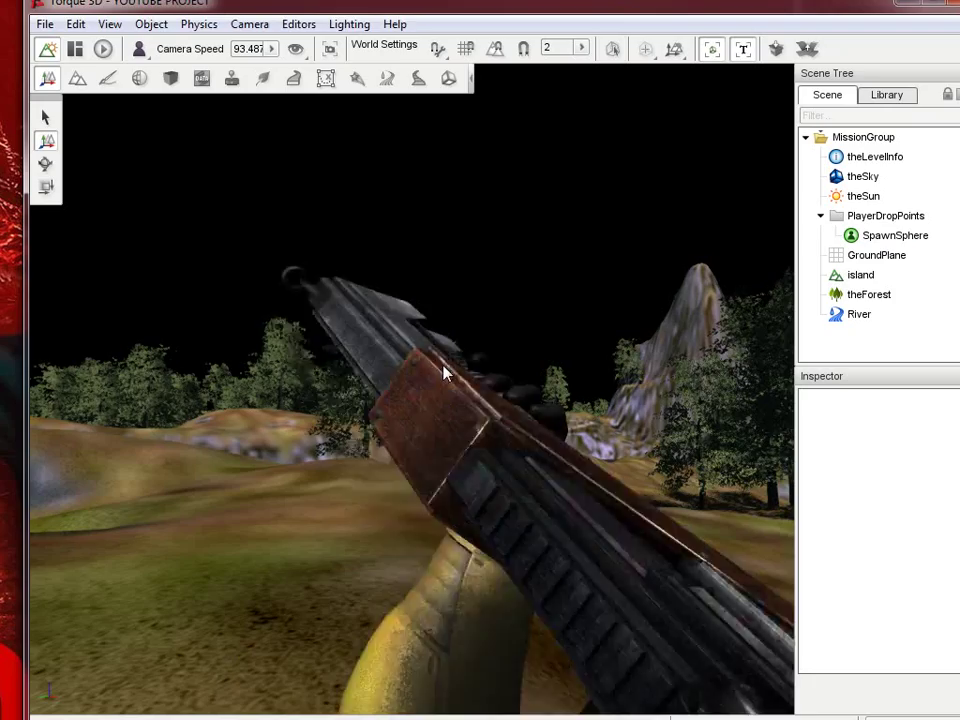
key("F11")
scroll(508, 374, "down", 1)
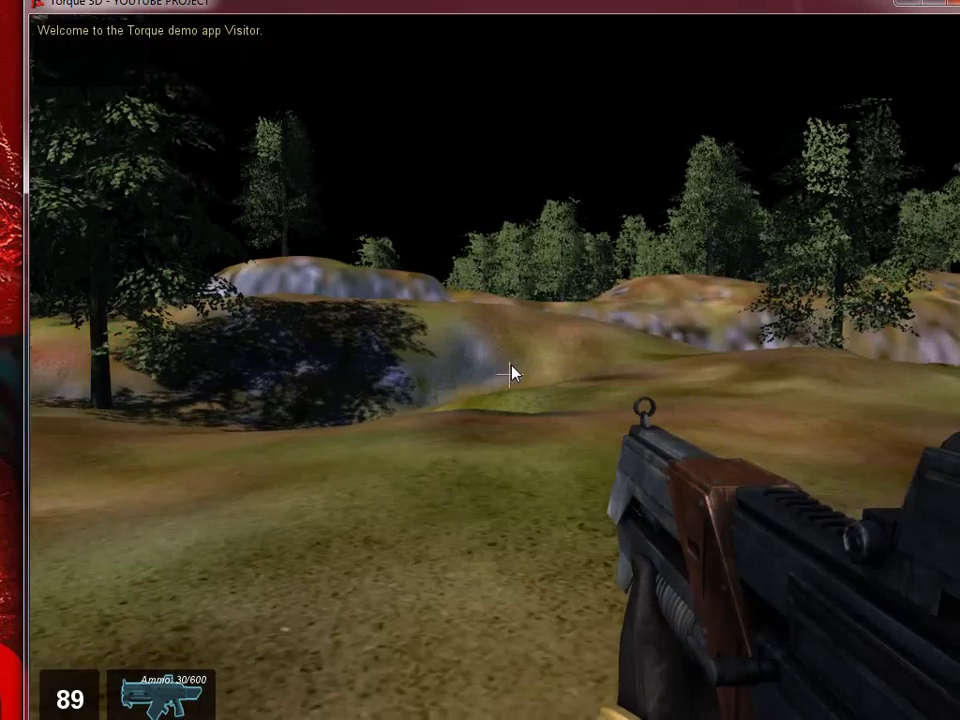
- Walk the player over to the river and along its bank to examine the water's surface and reflections
key("w")
key("w")
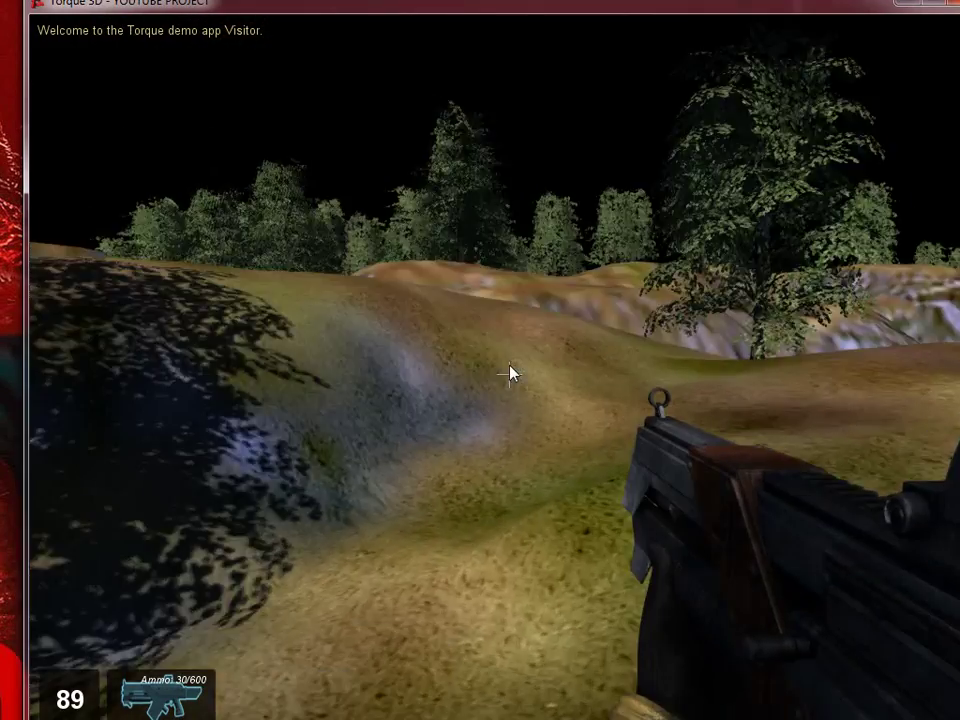
key("w")
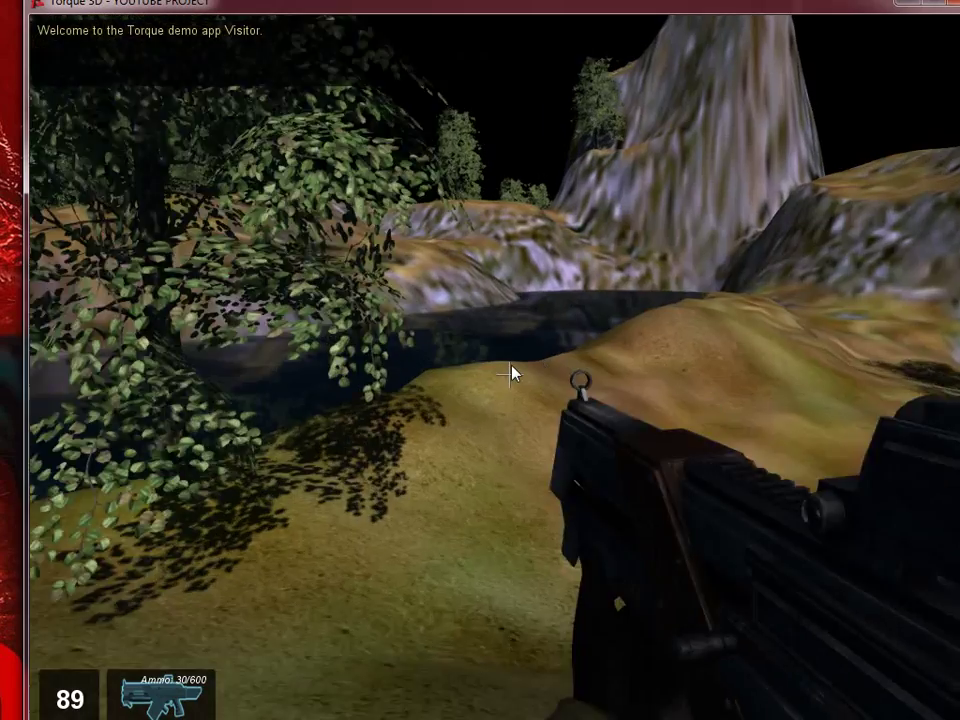
key("shift+w")
key("w")
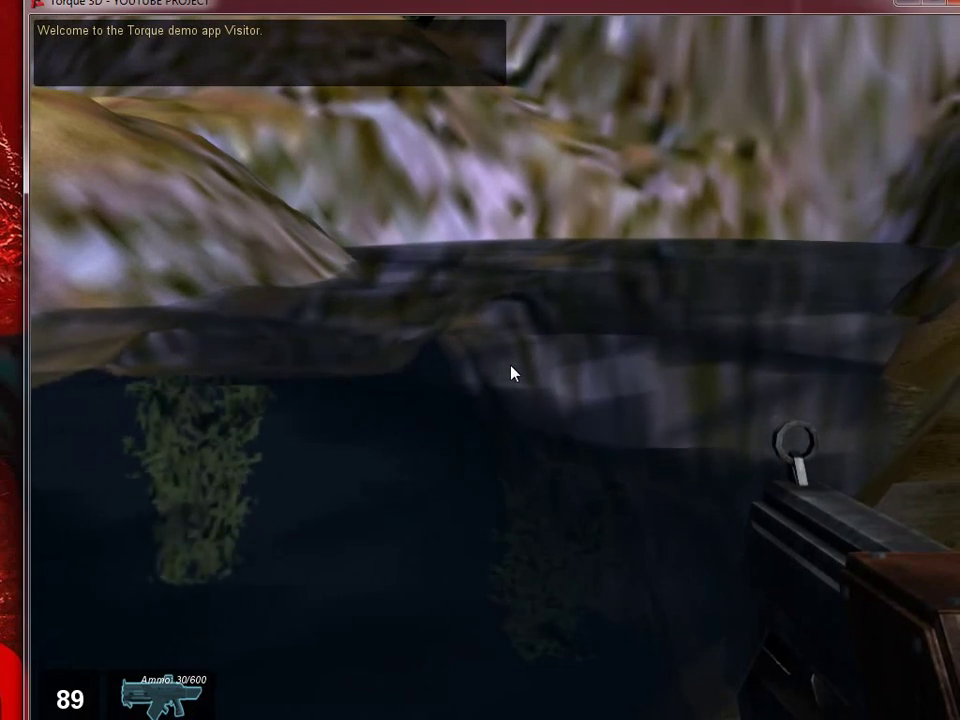
key("w")
key("w")
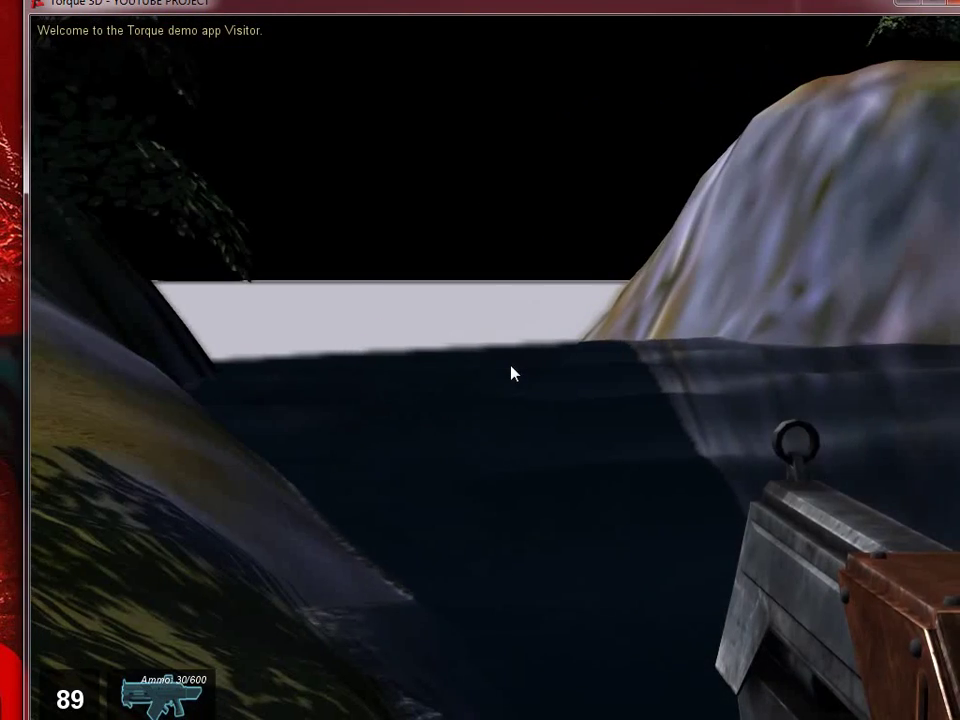
key("w")
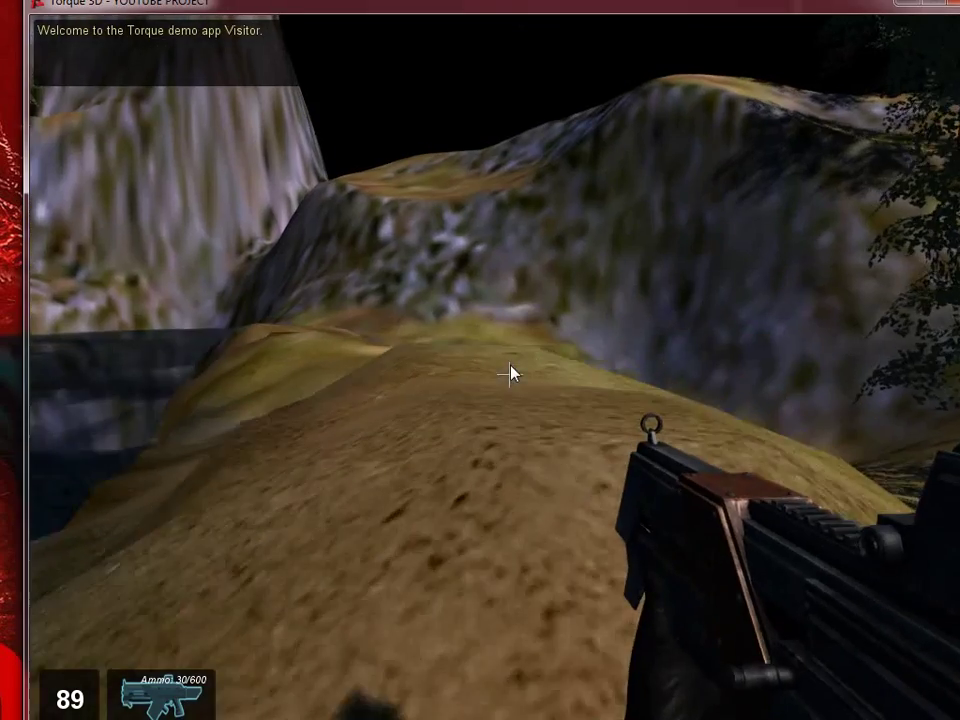
key("w")
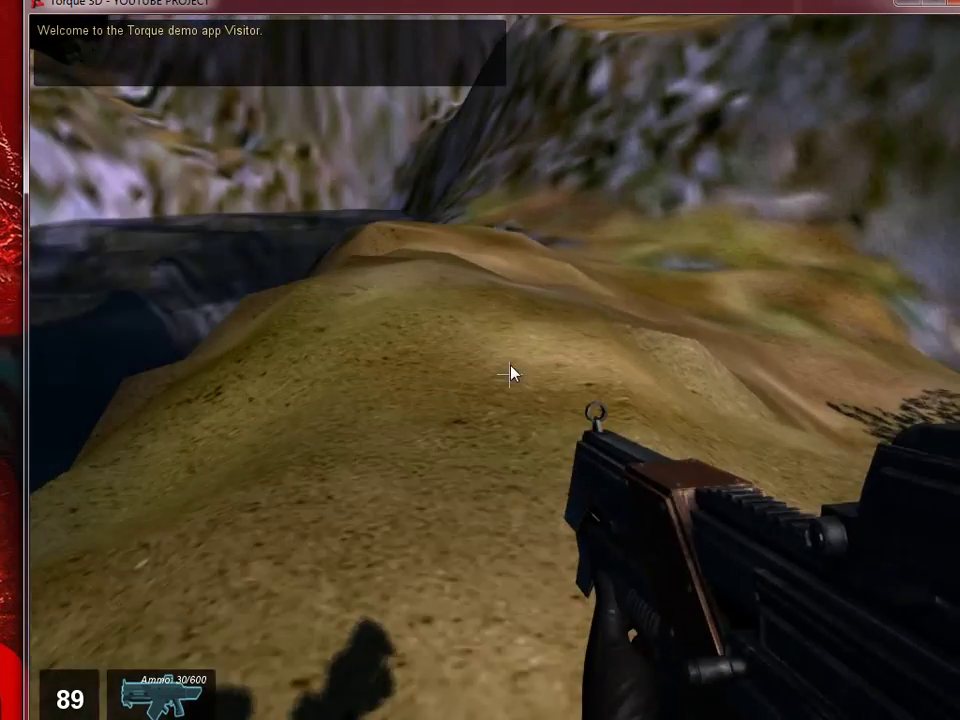
- Wade the player through the river to inspect the water from within, and climb out on the far bank
key("w")
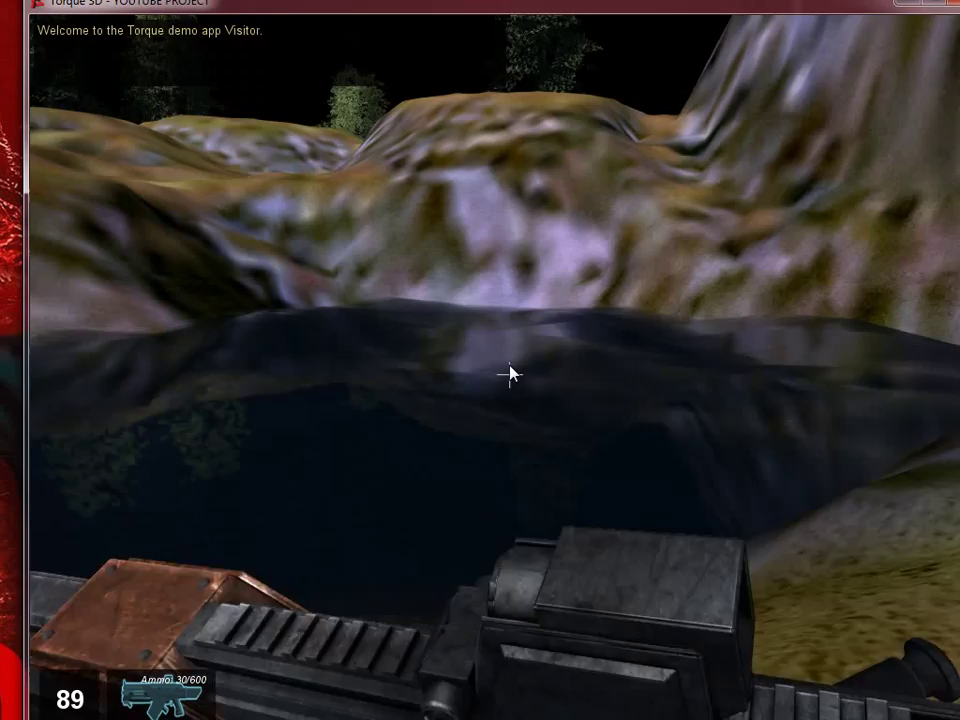
key("w")
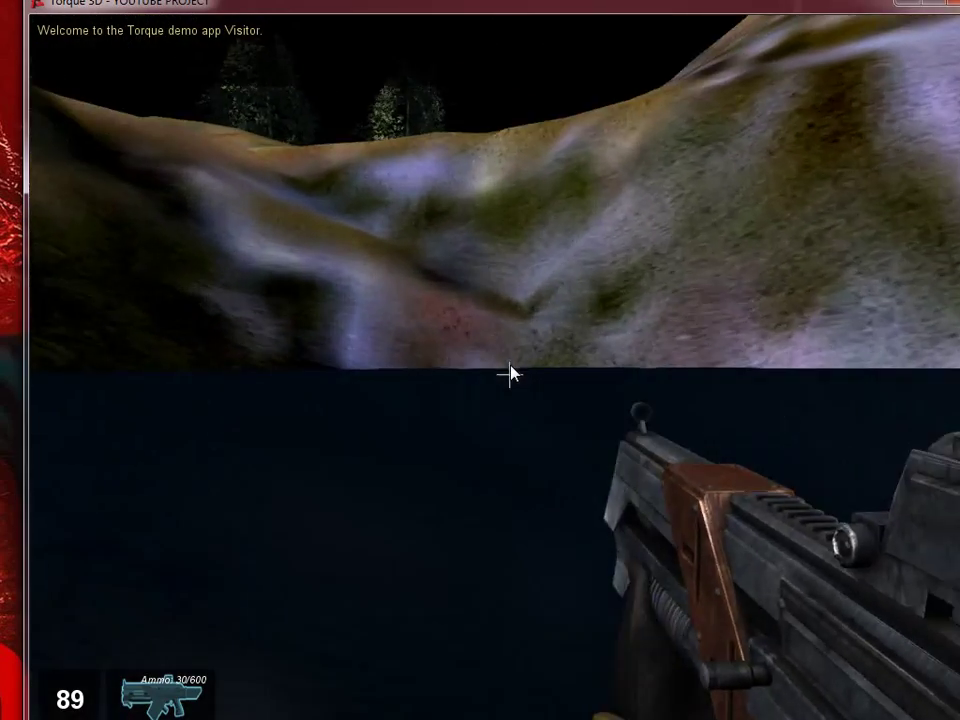
key("w")
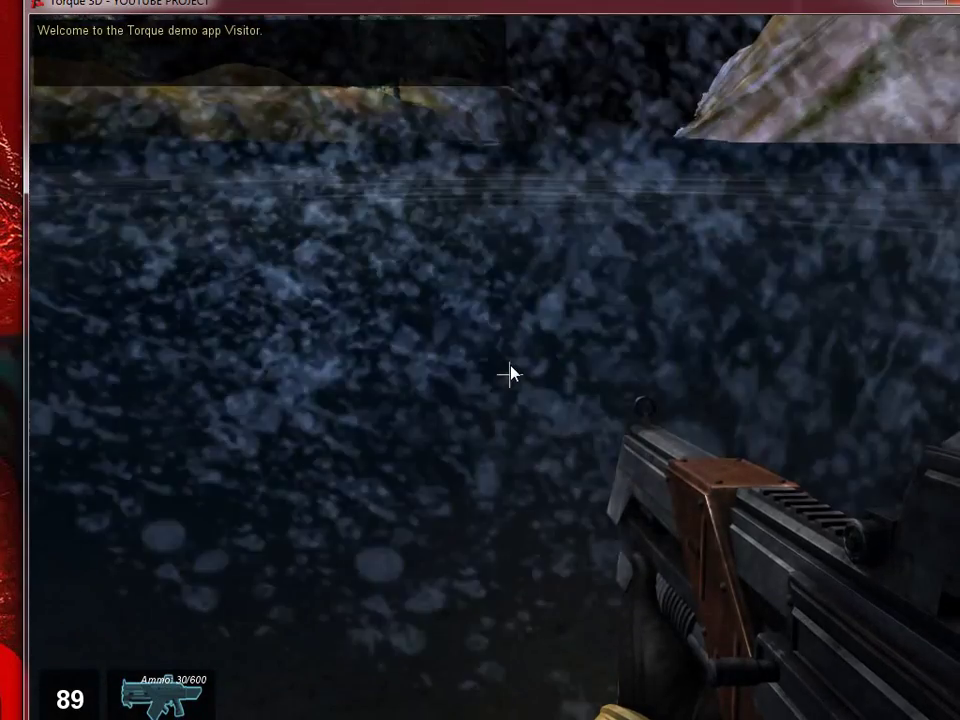
key("w")
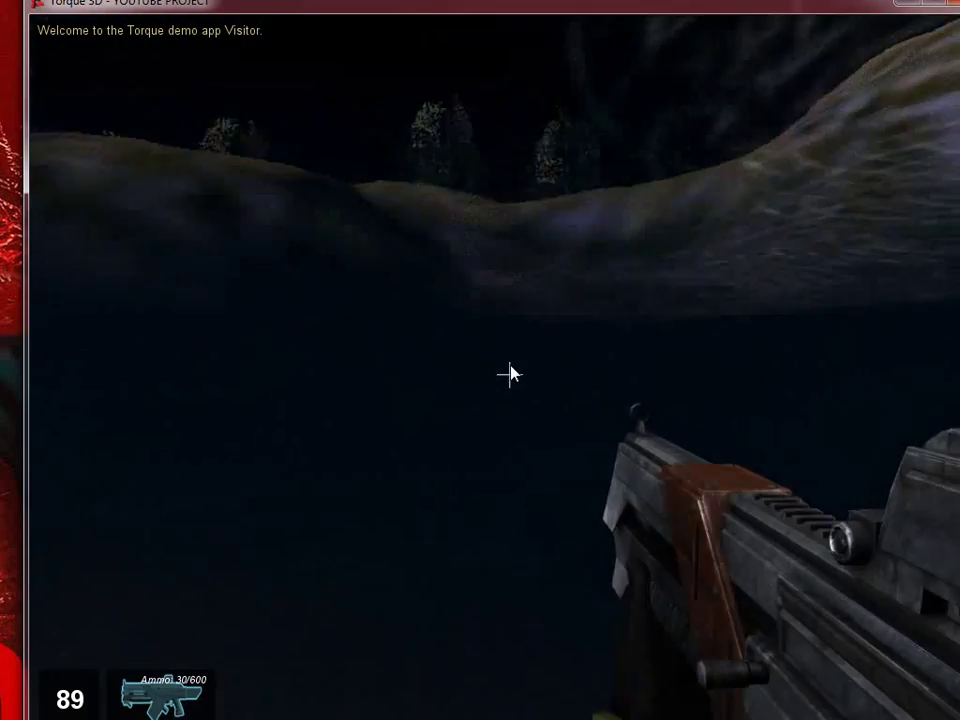
key("w")
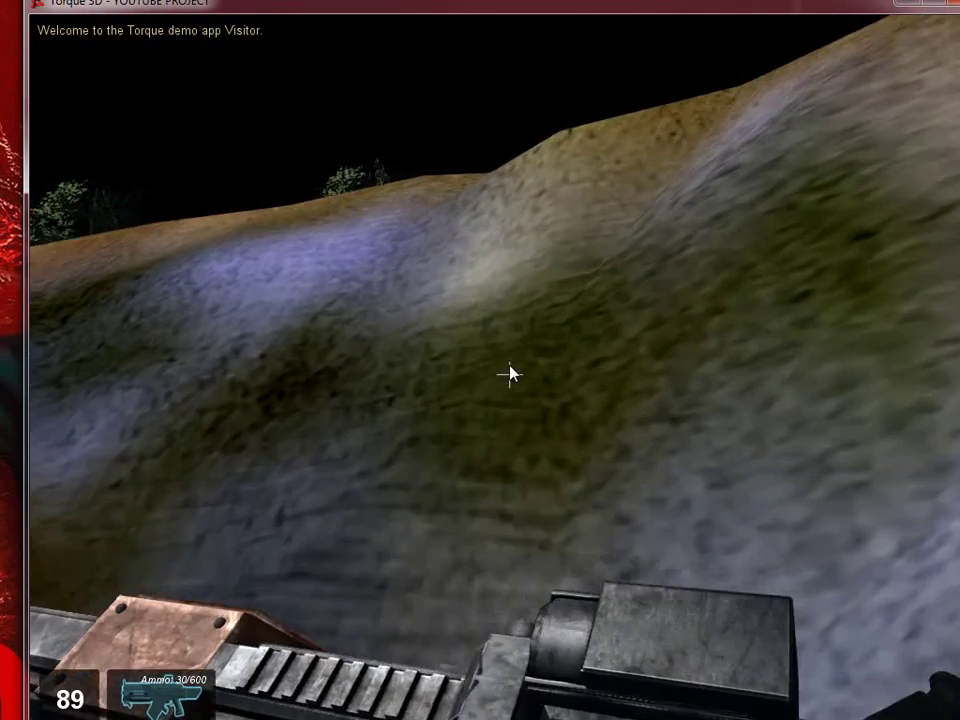
- Walk the player across the hills and through the forest to examine terrain and trees, and return to the level editor
key("w")
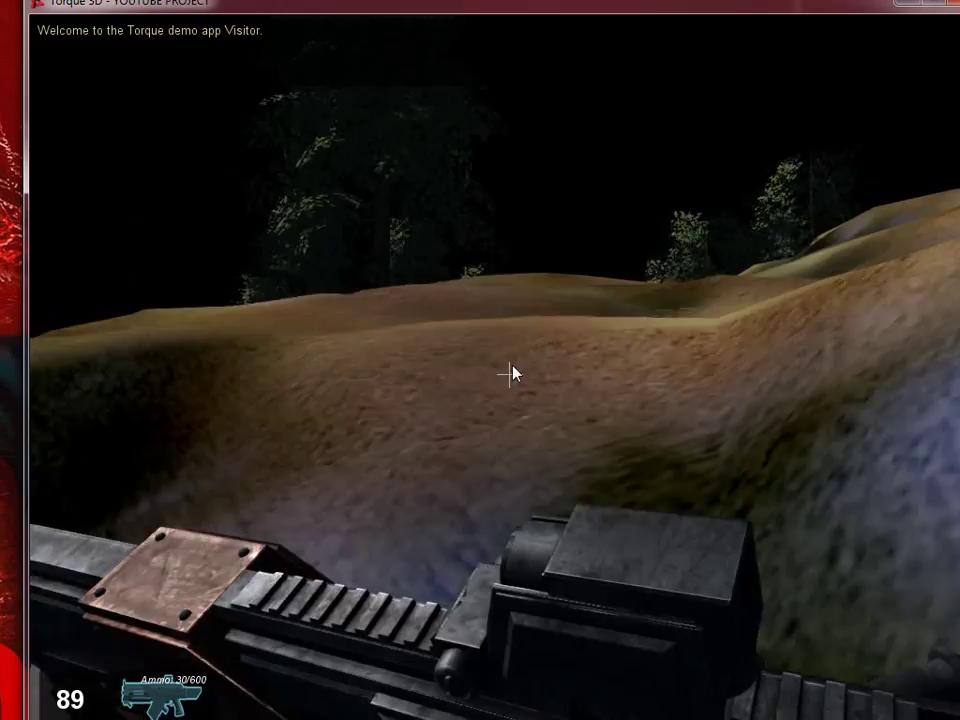
key("w")
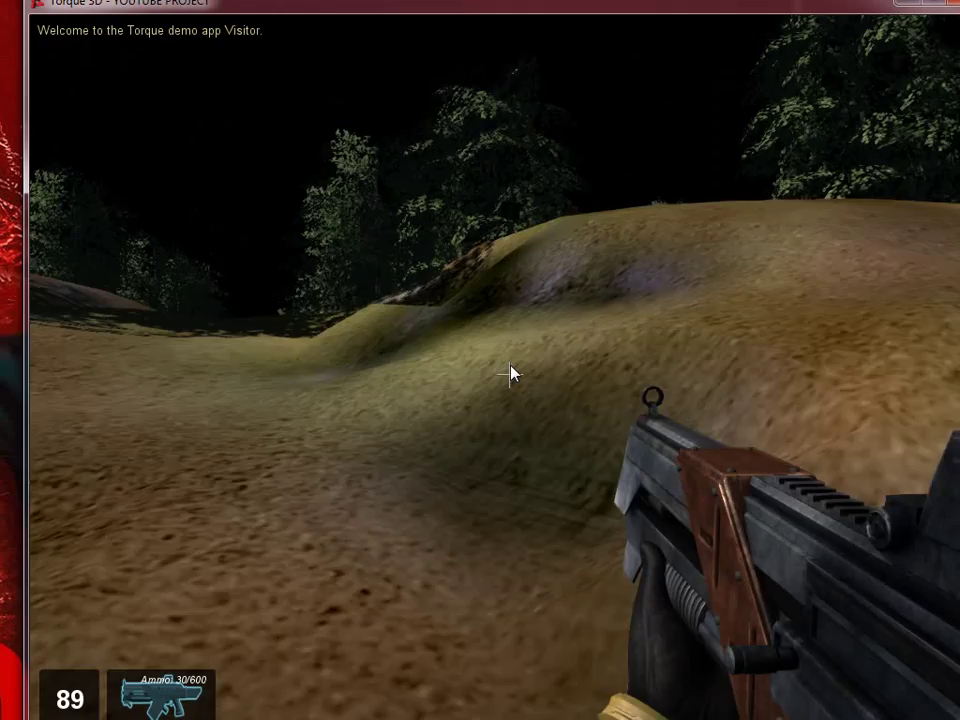
key("w")
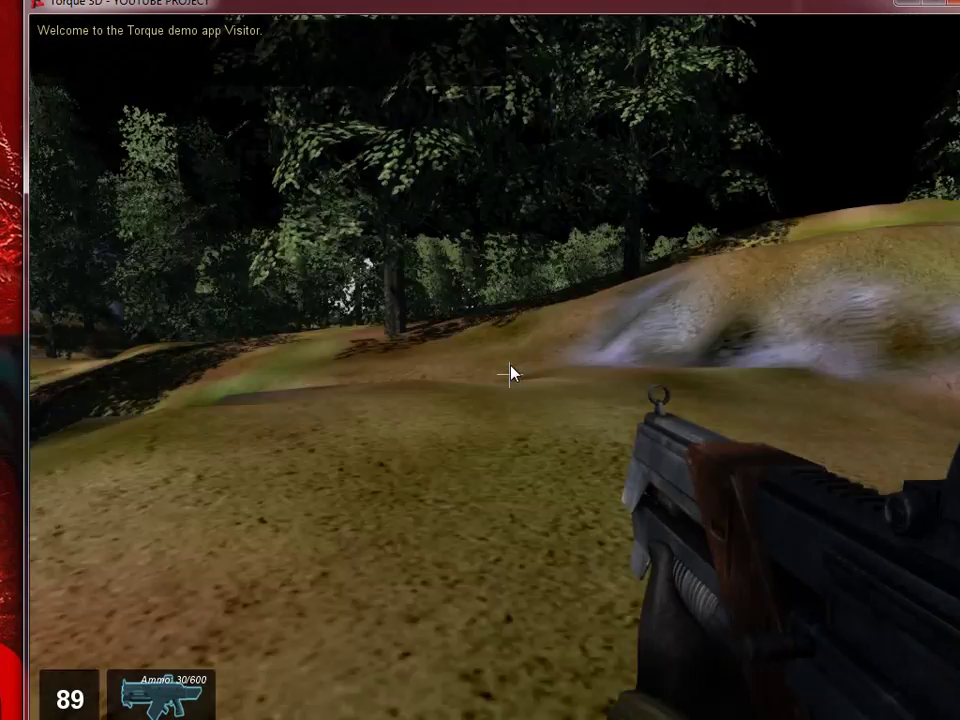
key("w")
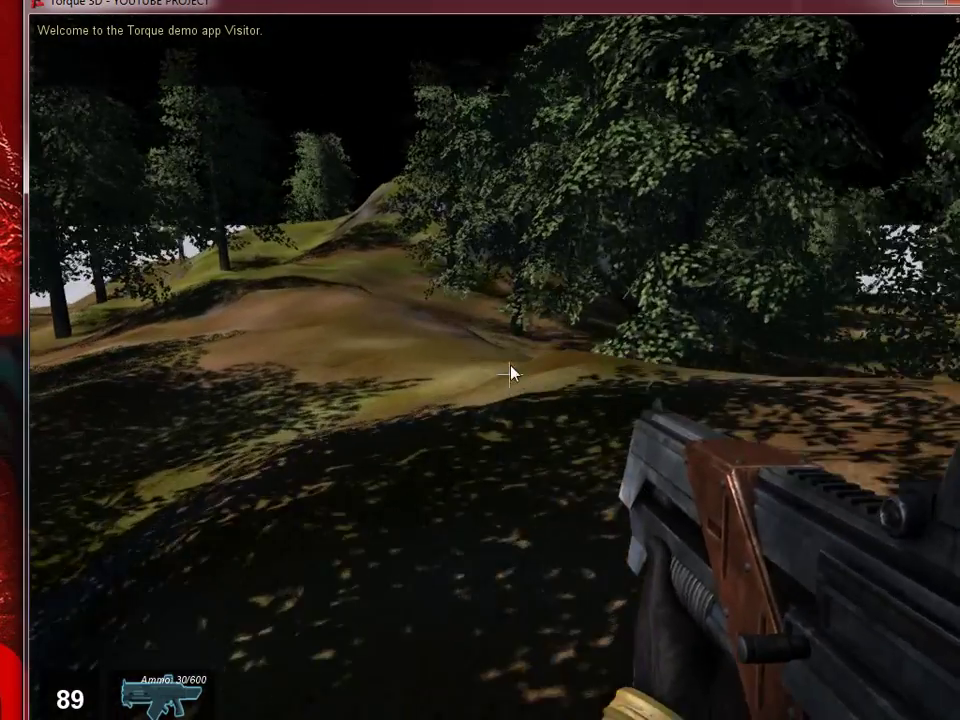
key("w")
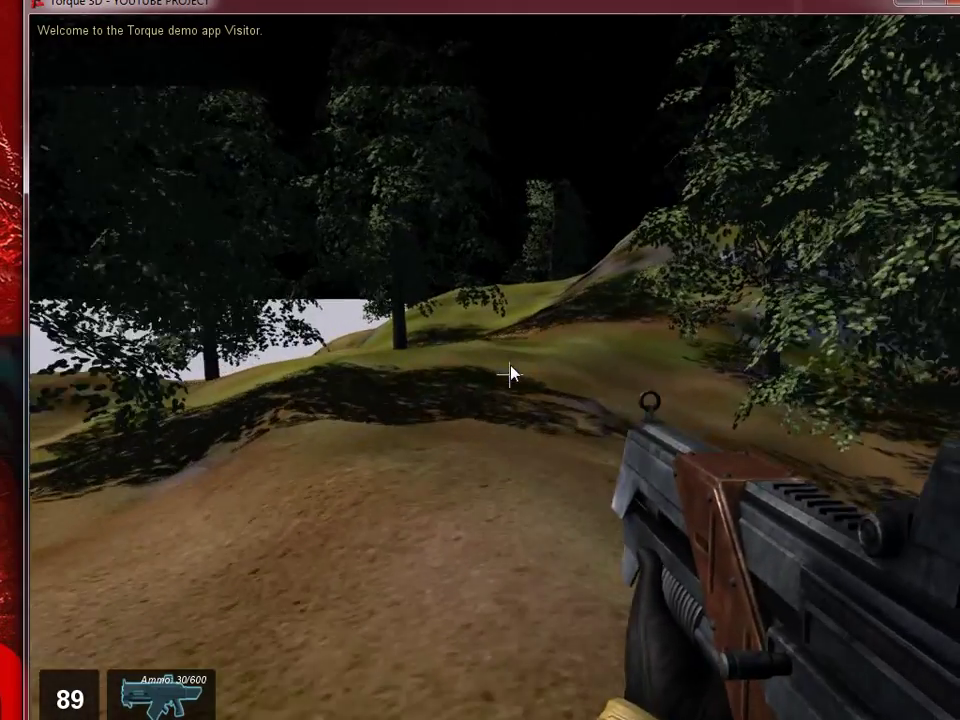
key("w")
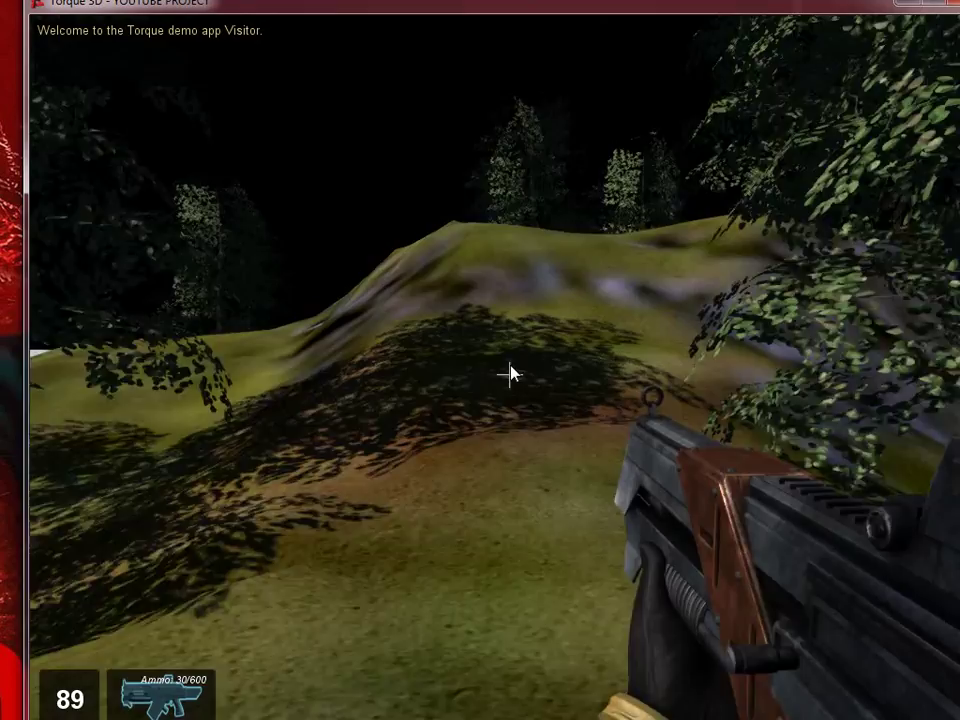
key("w")
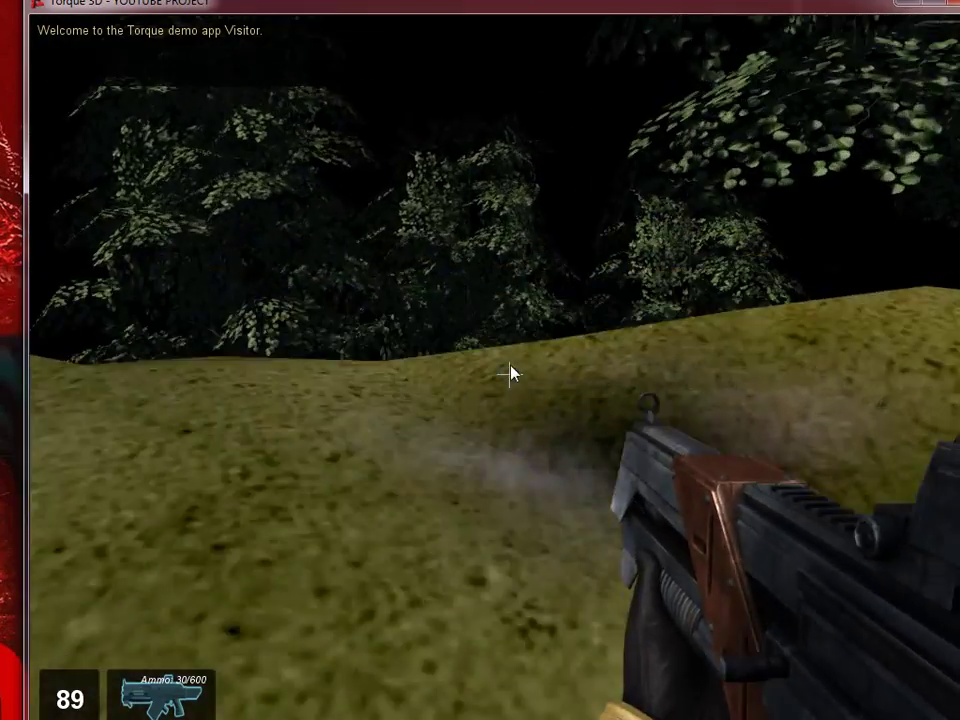
key("w")
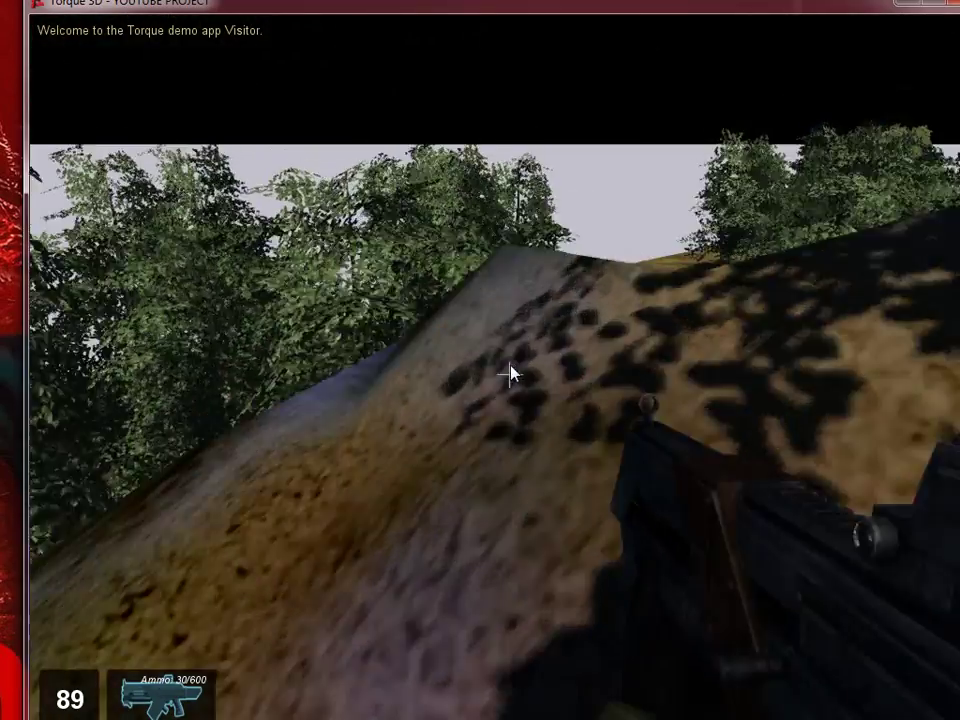
key("w")
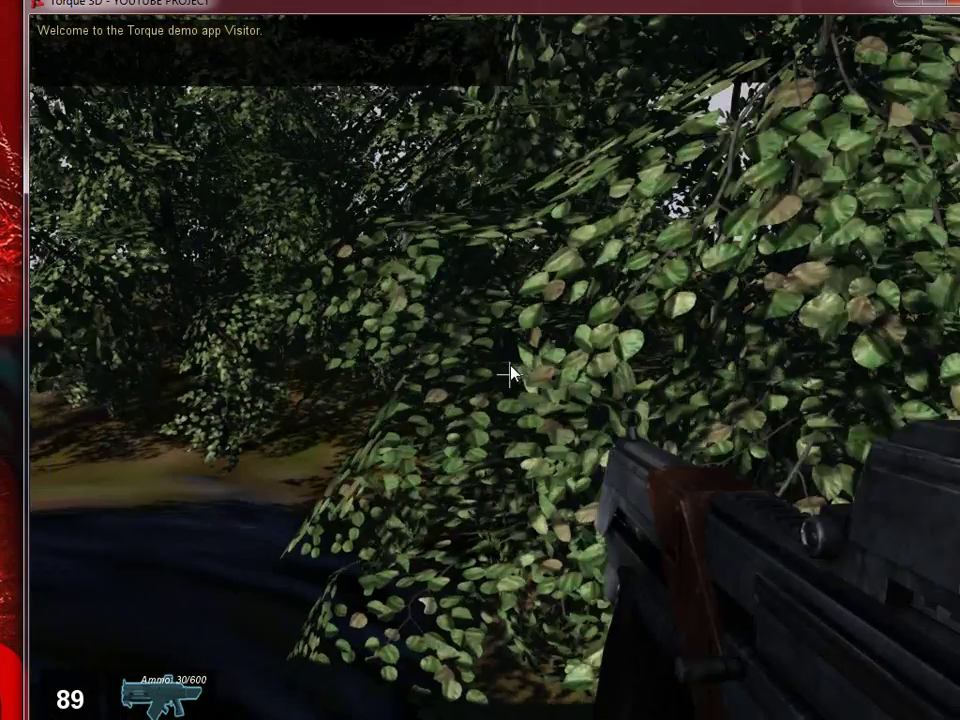
key("w")
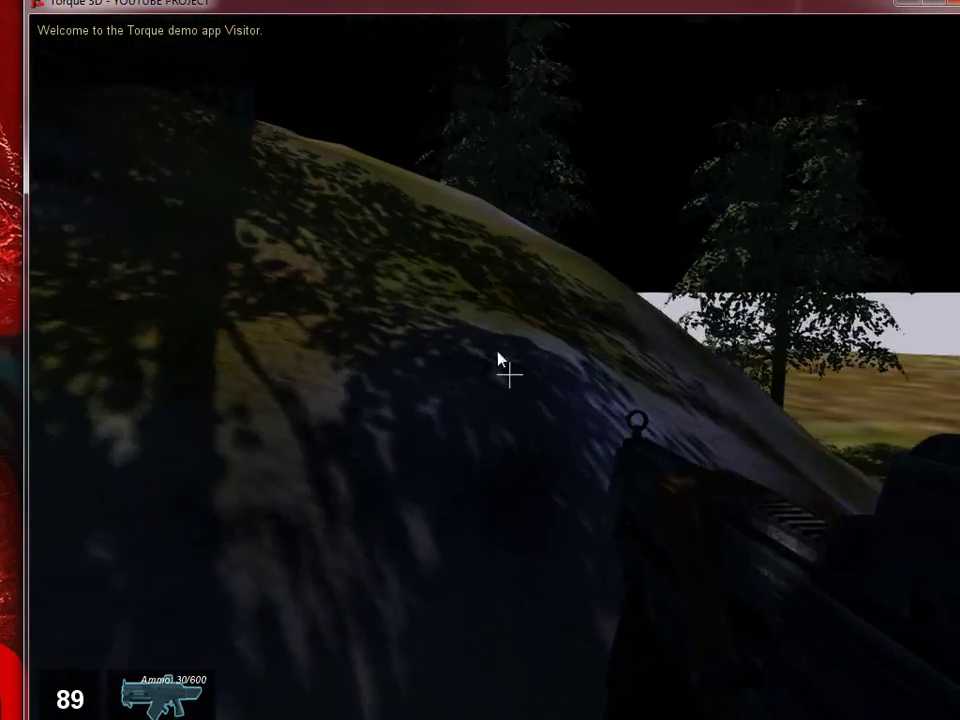
key("w")
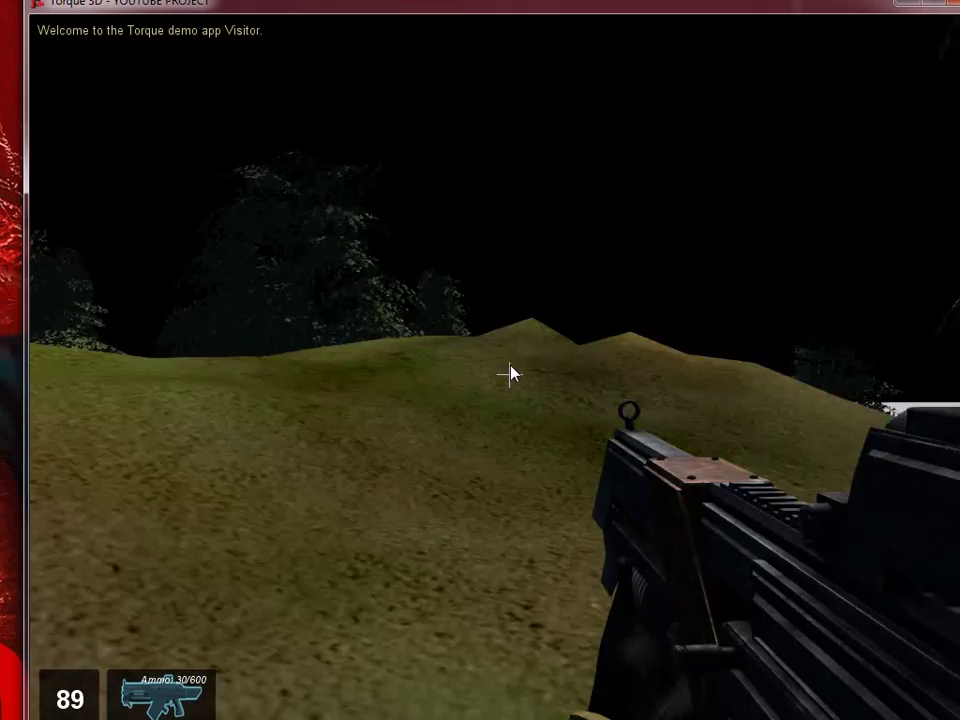
key("w")
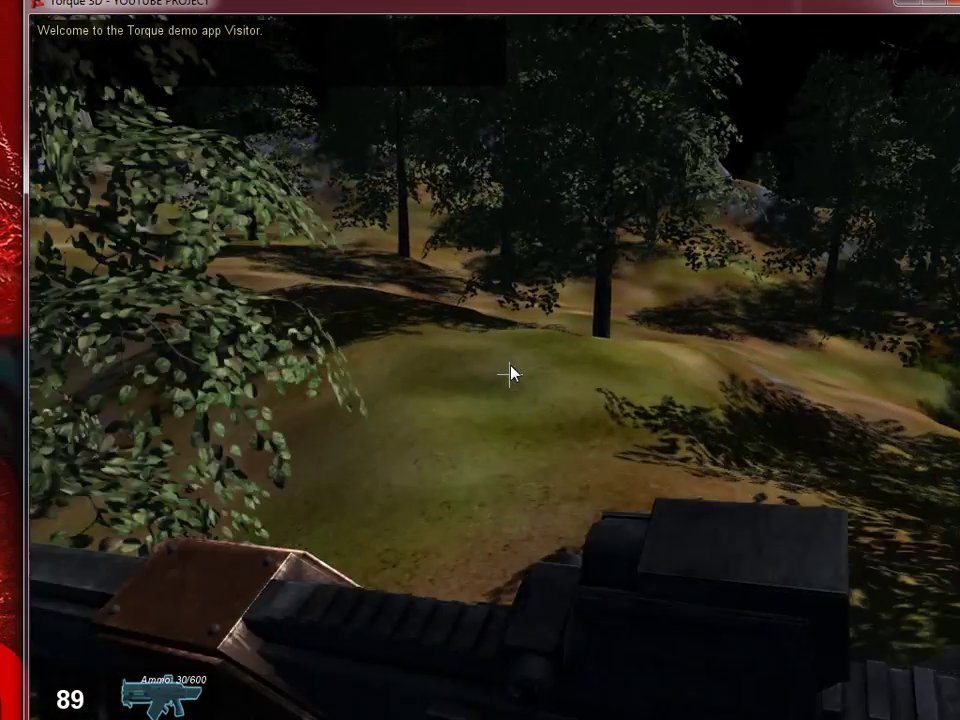
key("w")
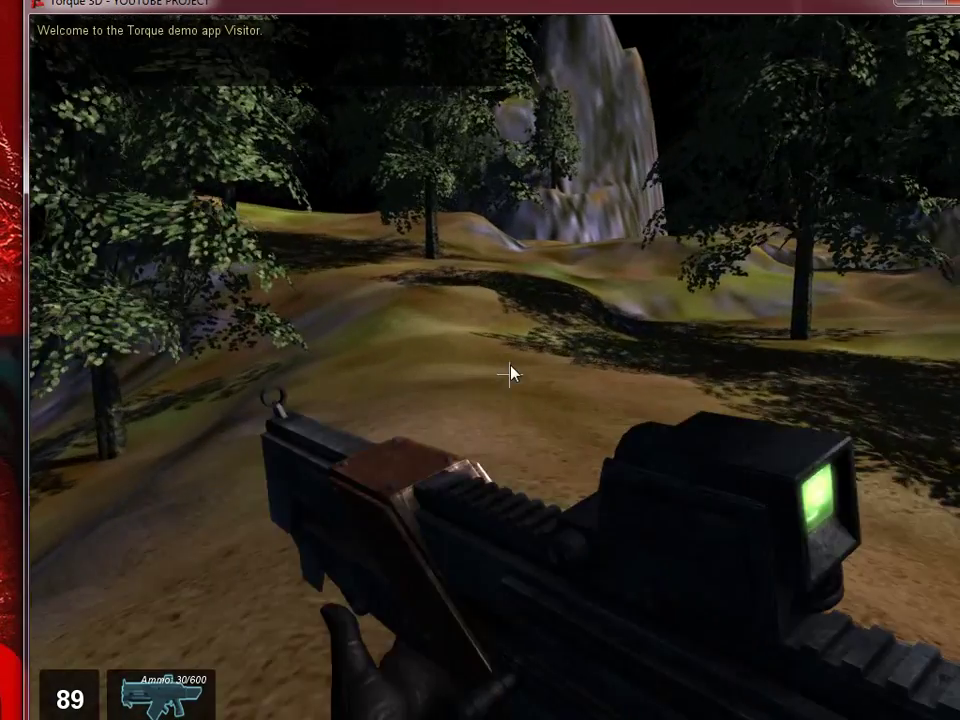
key("F11")
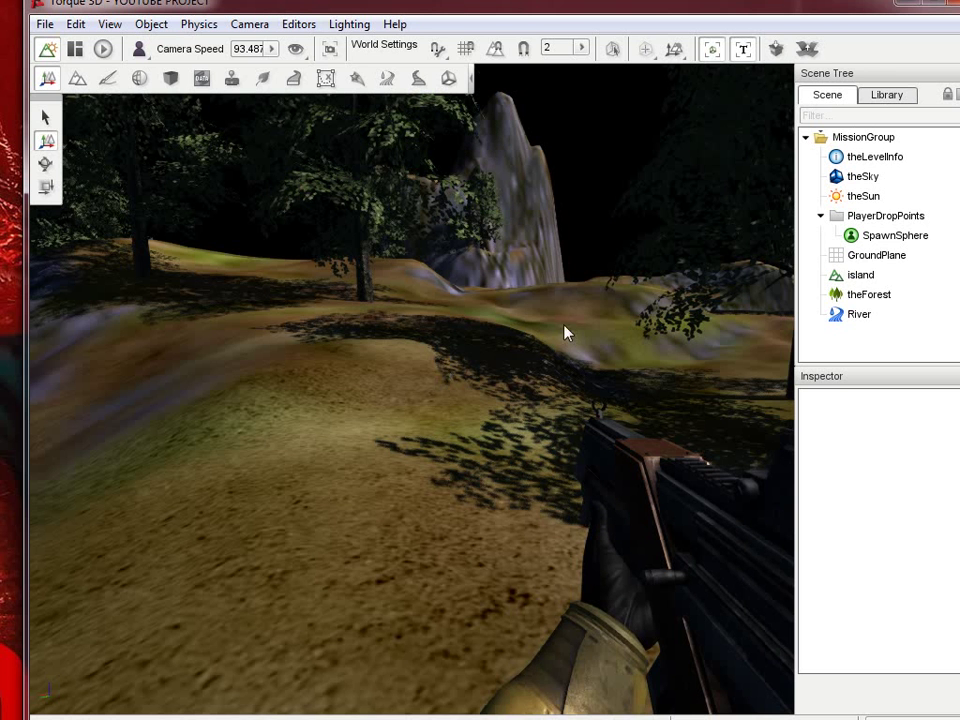